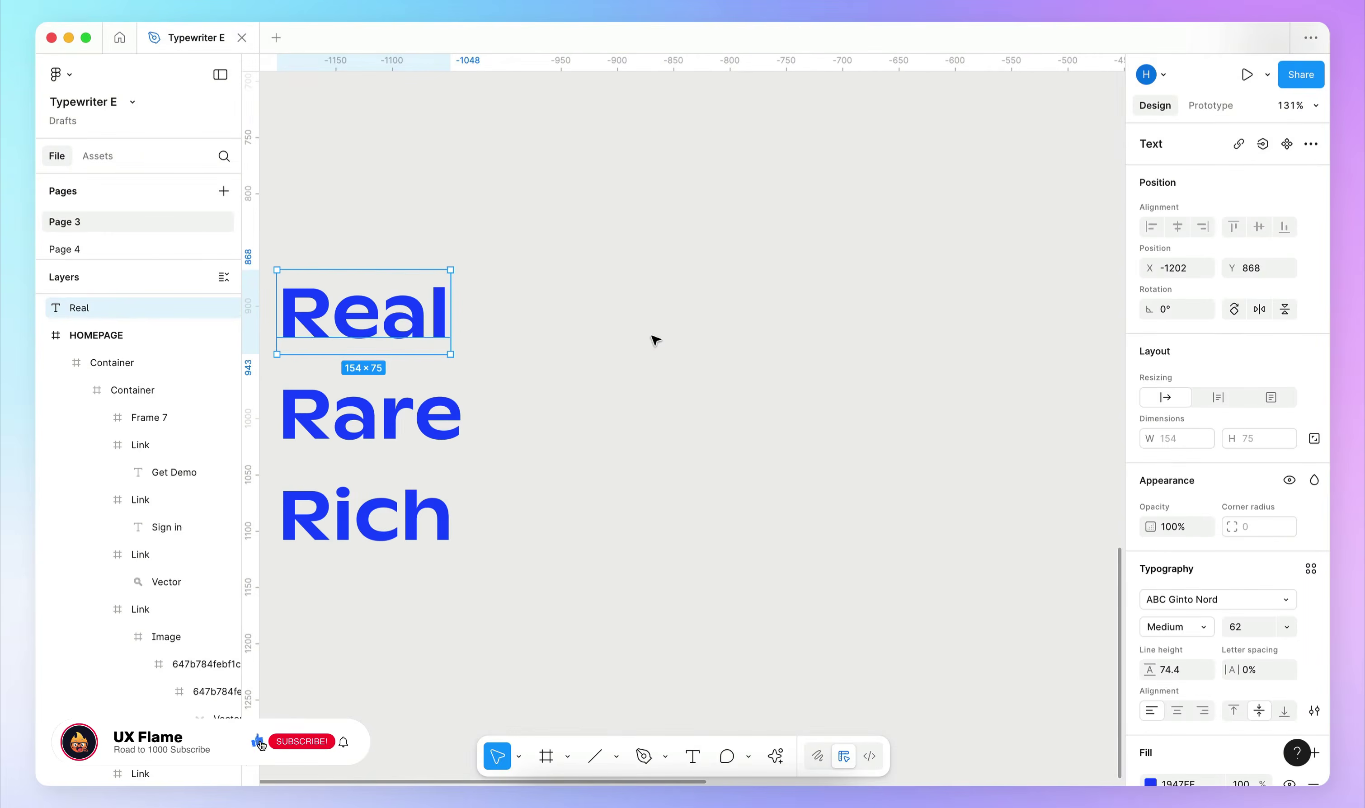
- Duplicate the blue "Real" text into the empty canvas area beside the word list
left_click_drag(375, 322, 863, 349)
scroll(864, 340, "up", 5)
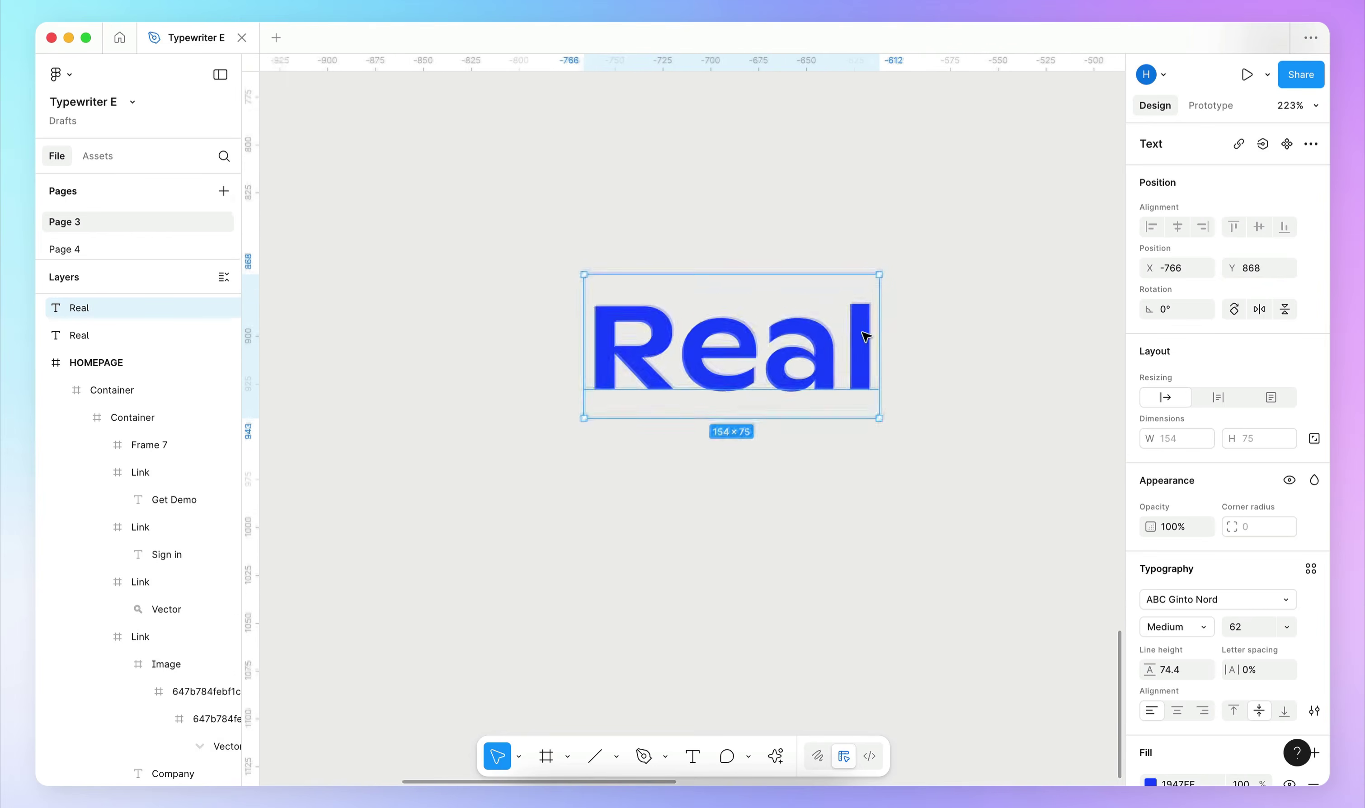
scroll(866, 336, "up", 2)
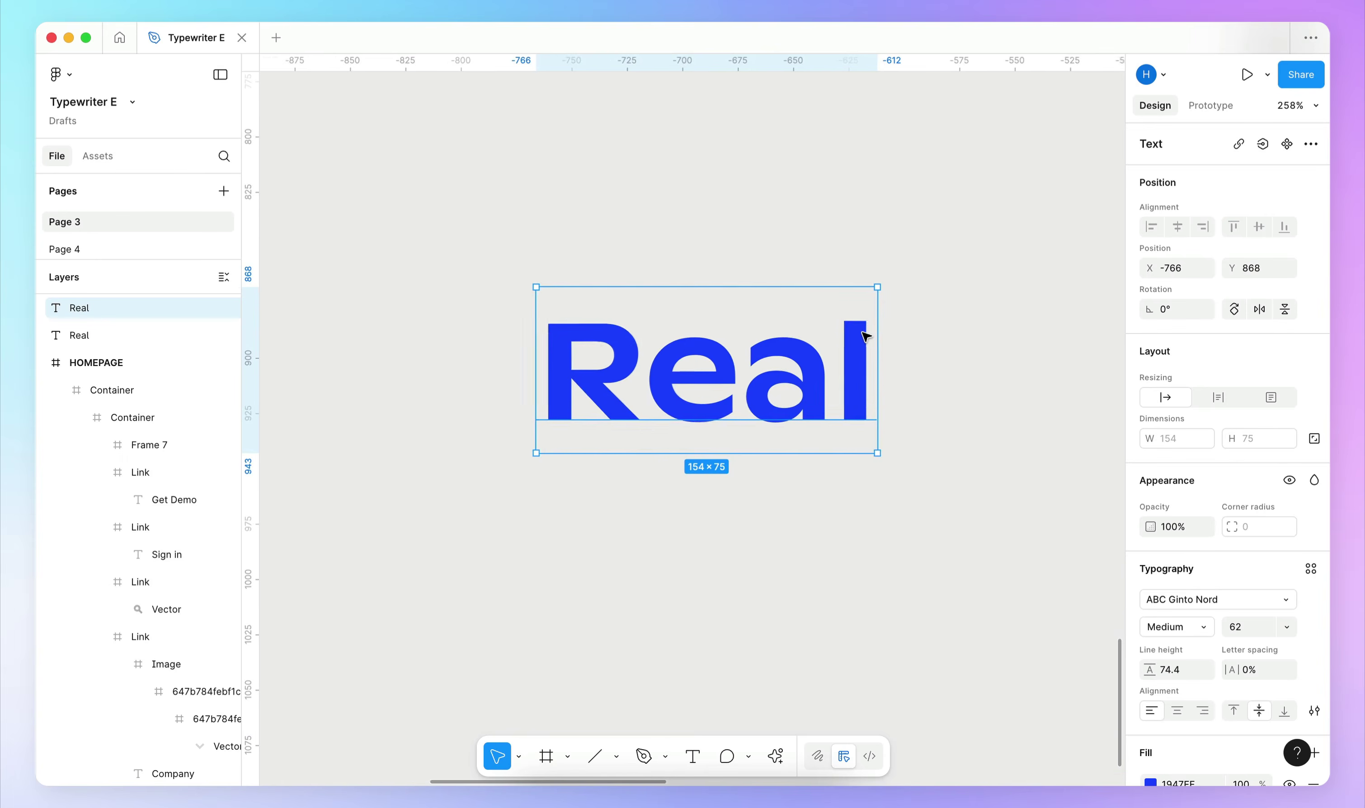
- Wrap the duplicated "Real" text in a frame named Mask and turn on Clip content for it
right_click(751, 364)
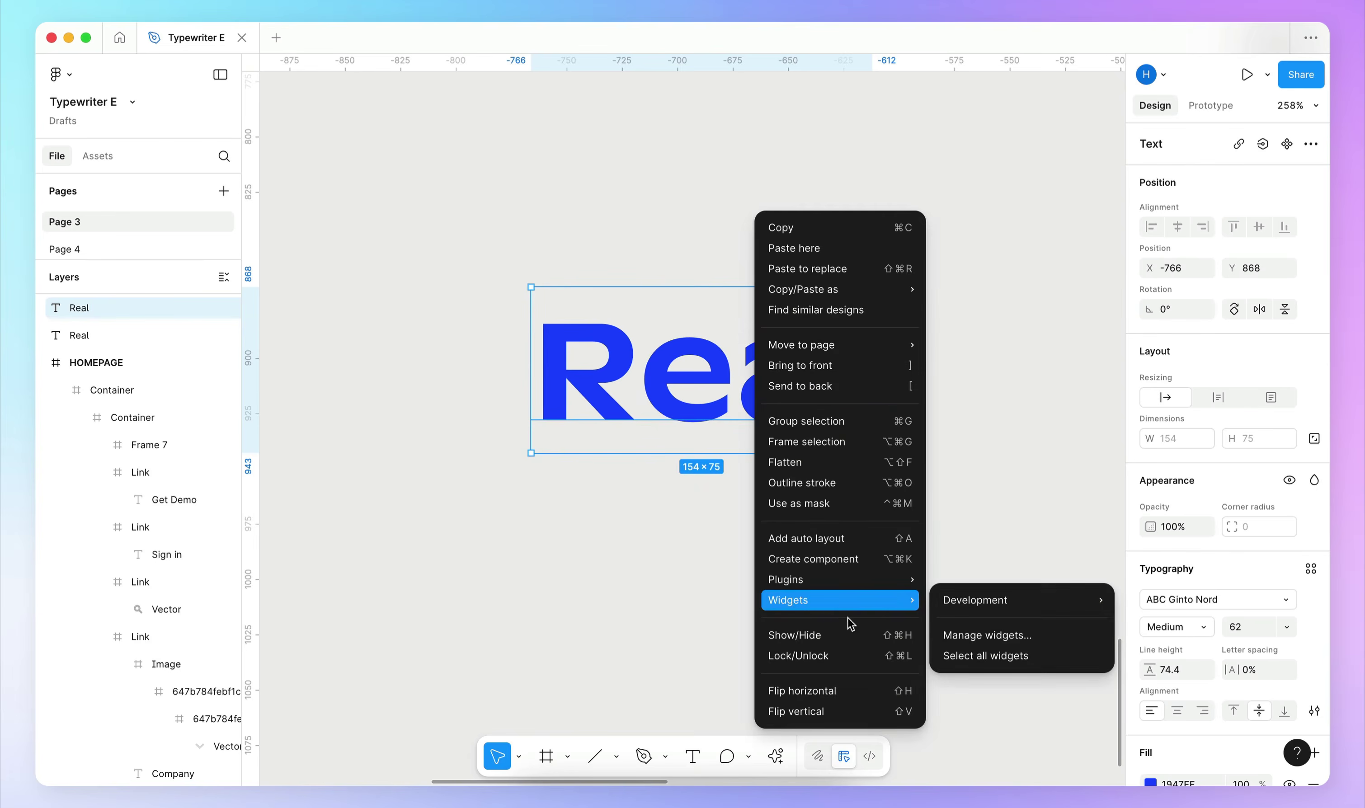
left_click(837, 448)
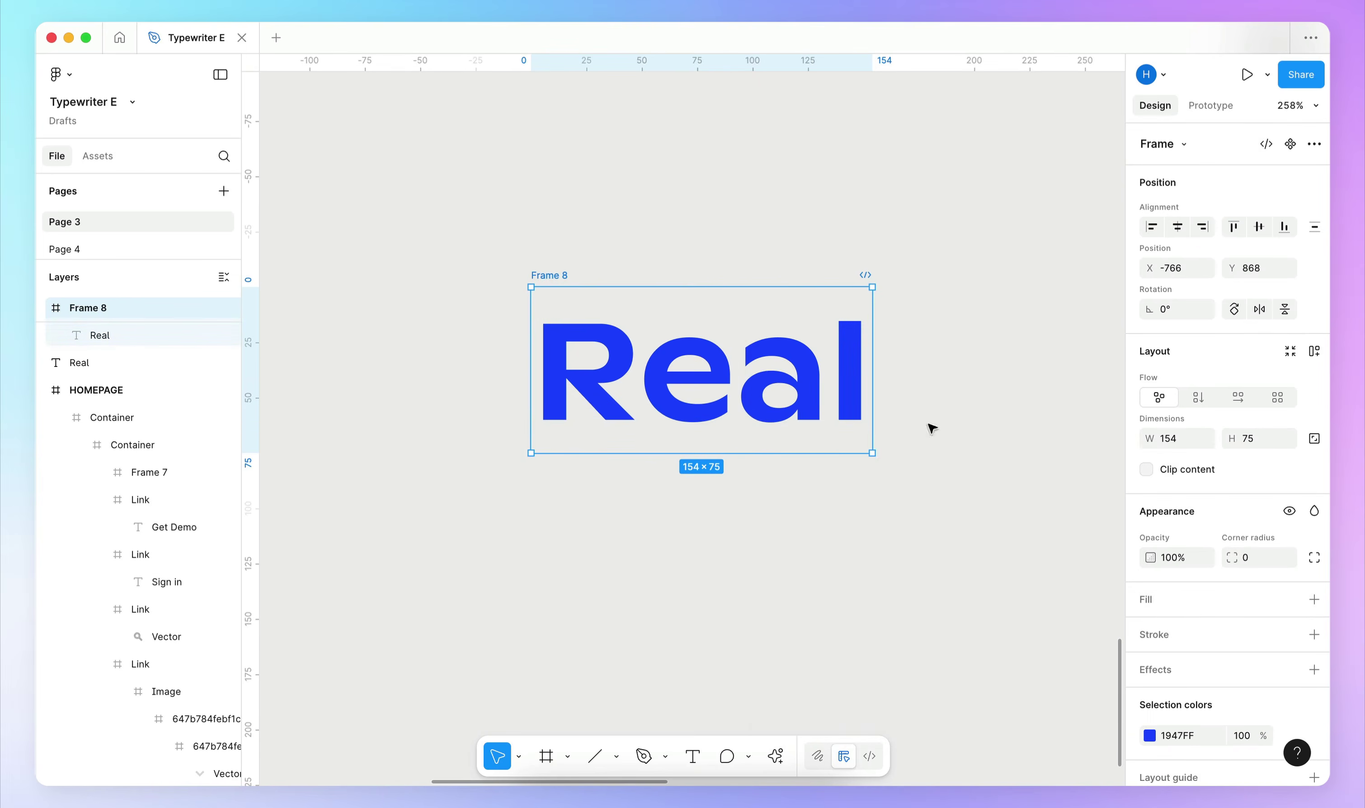
type("ask")
key("Return")
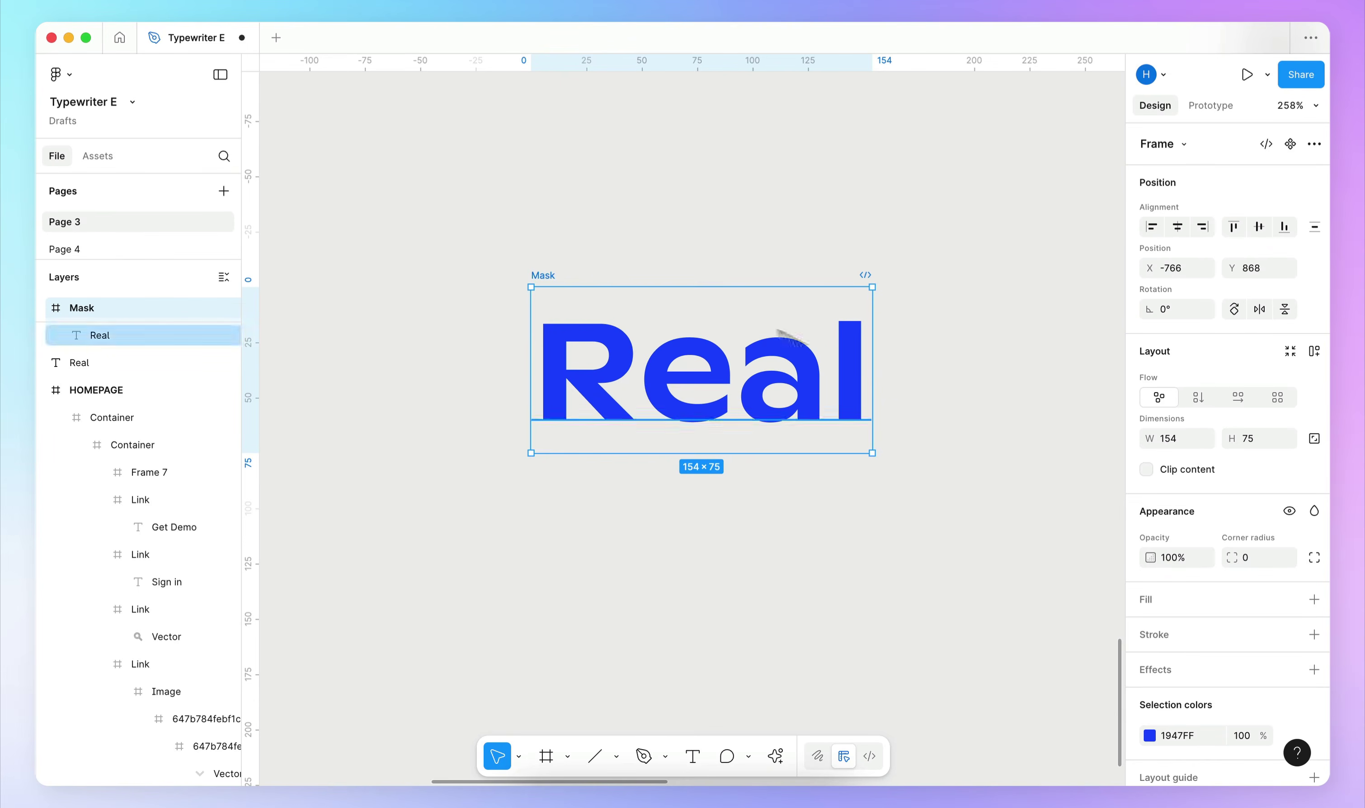
left_click(1147, 470)
mouse_move(872, 386)
left_mouse_down()
mouse_move(646, 375)
mouse_move(872, 375)
left_mouse_up()
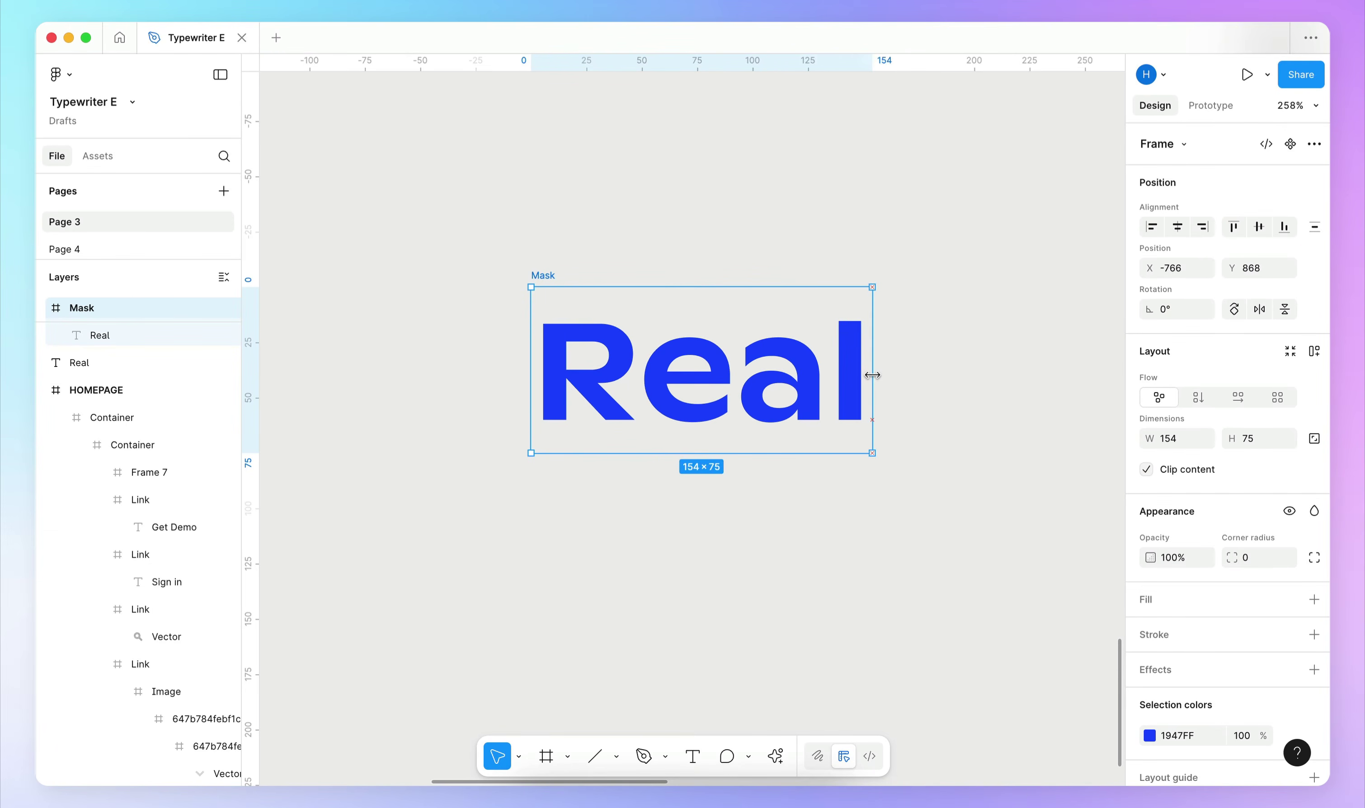
- Draw a vertical cursor line 75 long beside the Mask frame, with stroke weight 3 and colour 292727
left_click(922, 370)
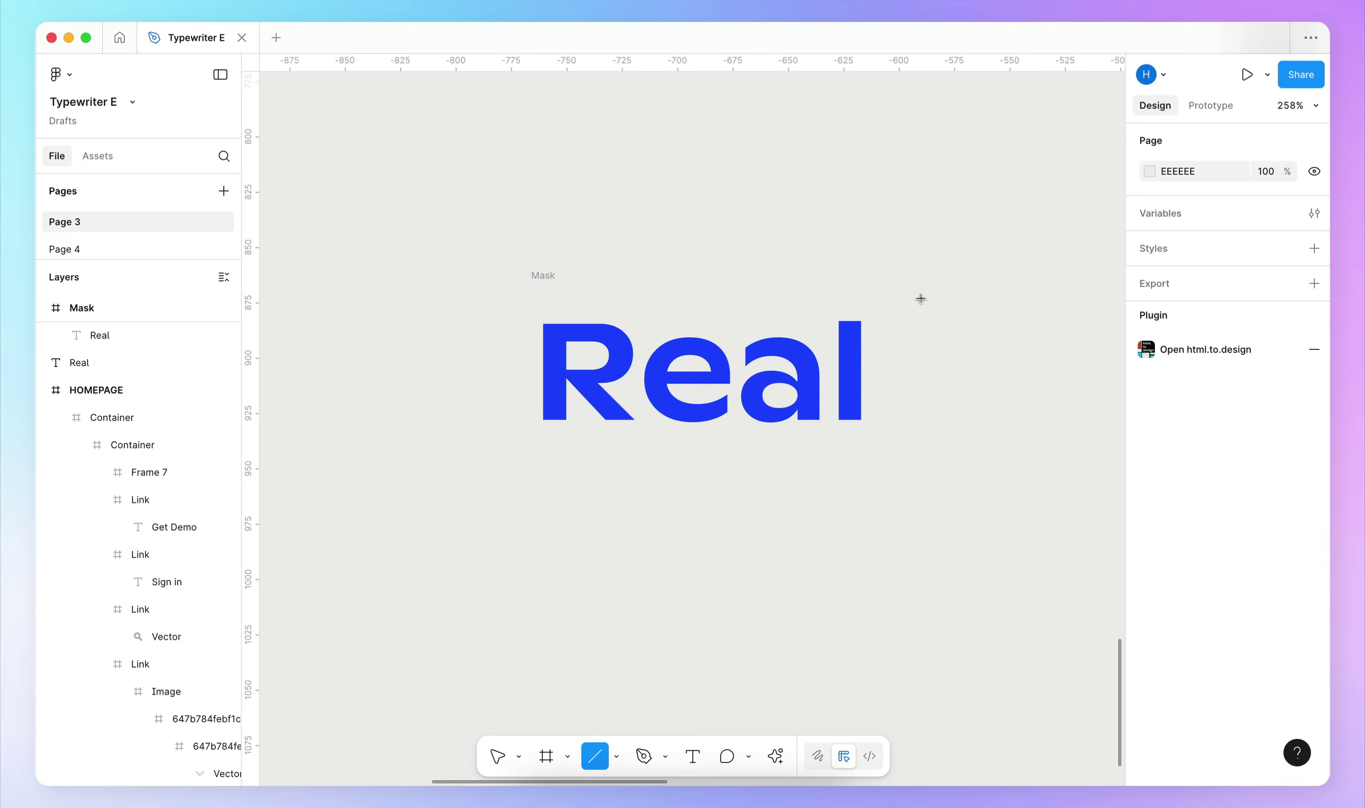
left_click_drag(907, 287, 907, 453)
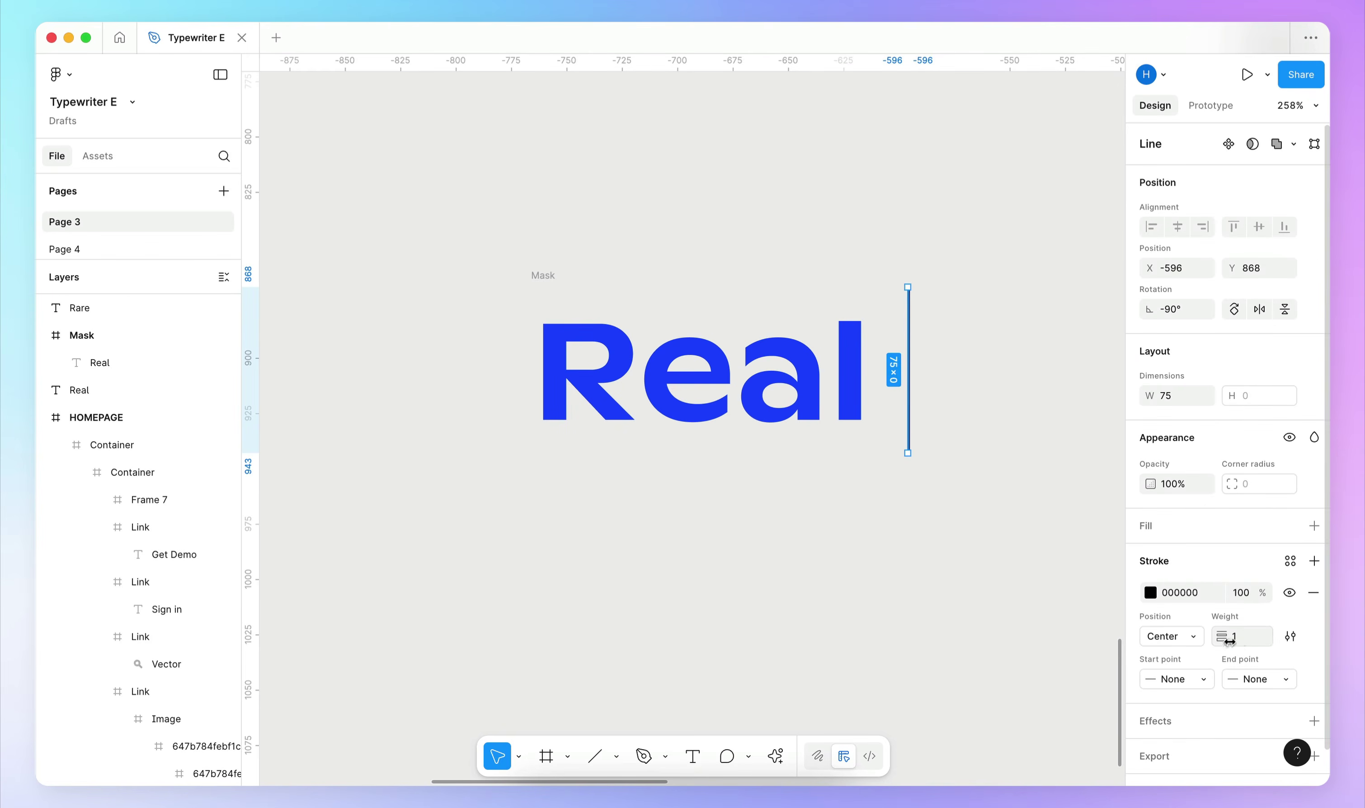
left_click(1150, 593)
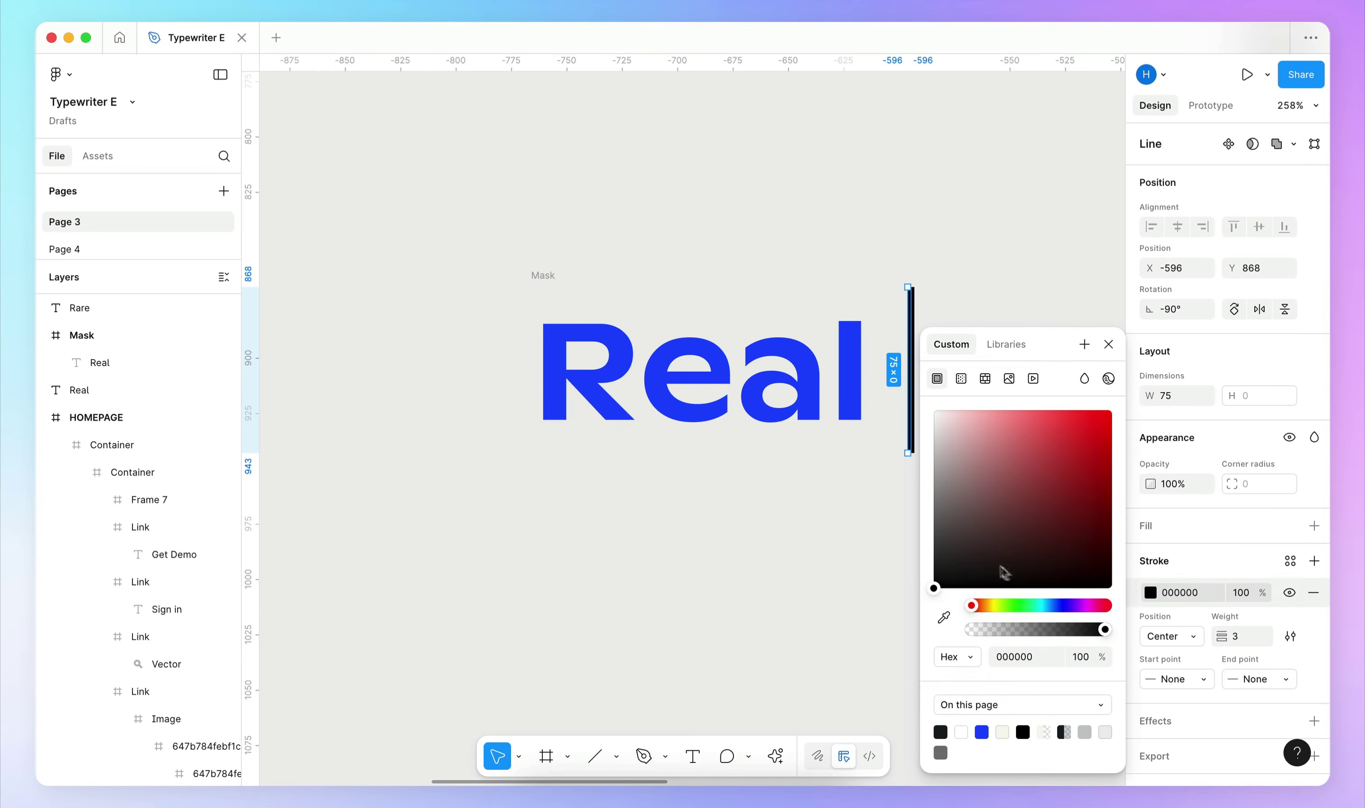
left_click(941, 560)
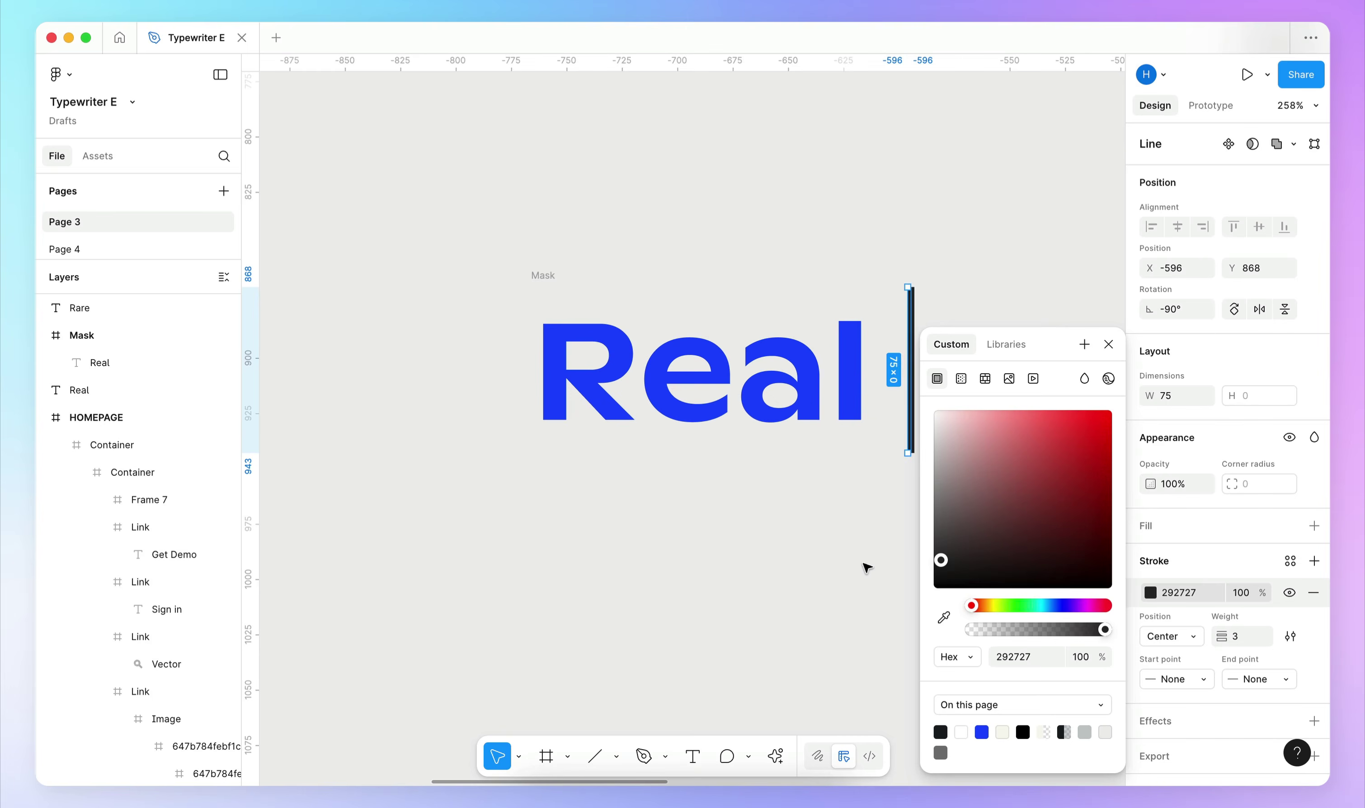
left_click(866, 567)
- Combine the Mask frame and the line in an auto layout with a gap of 4
left_click(548, 280)
left_click(911, 348, "shift")
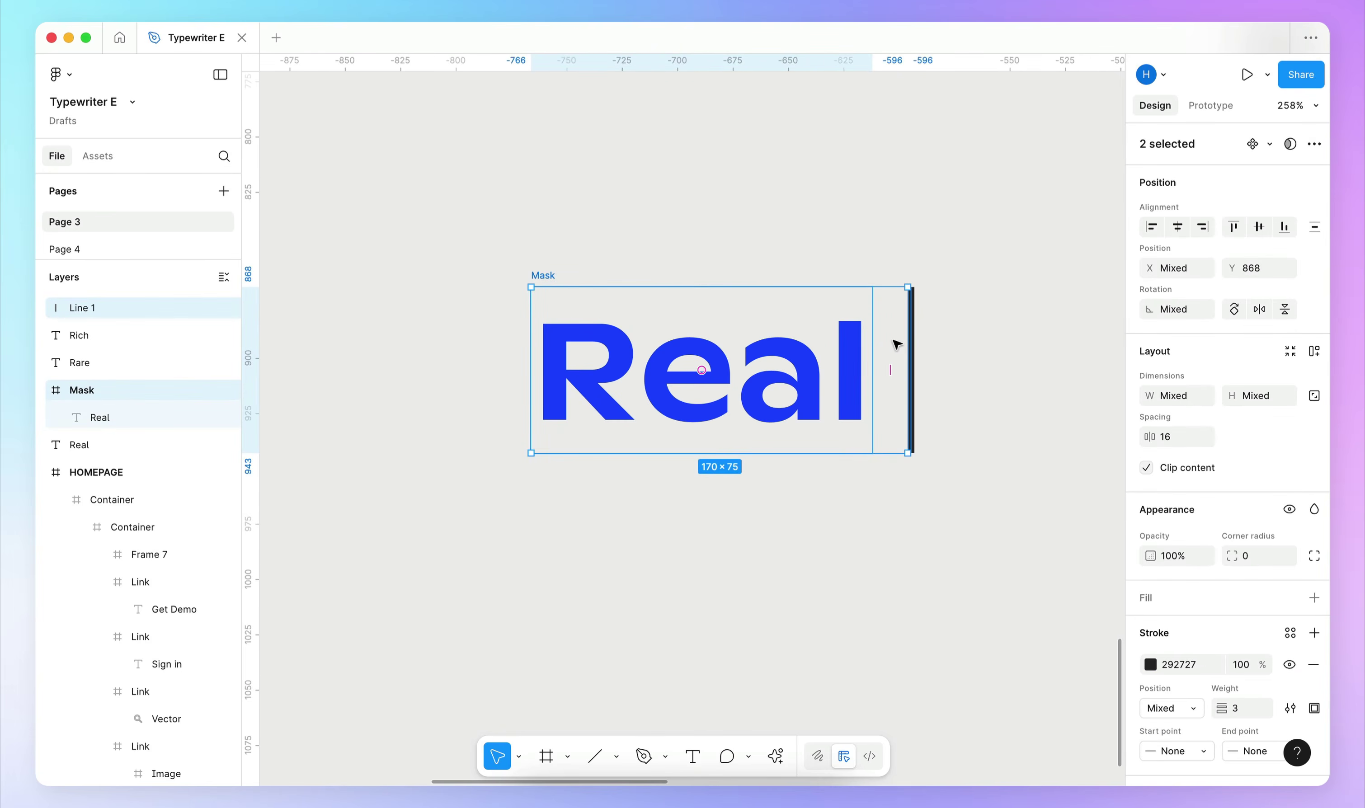
right_click(894, 341)
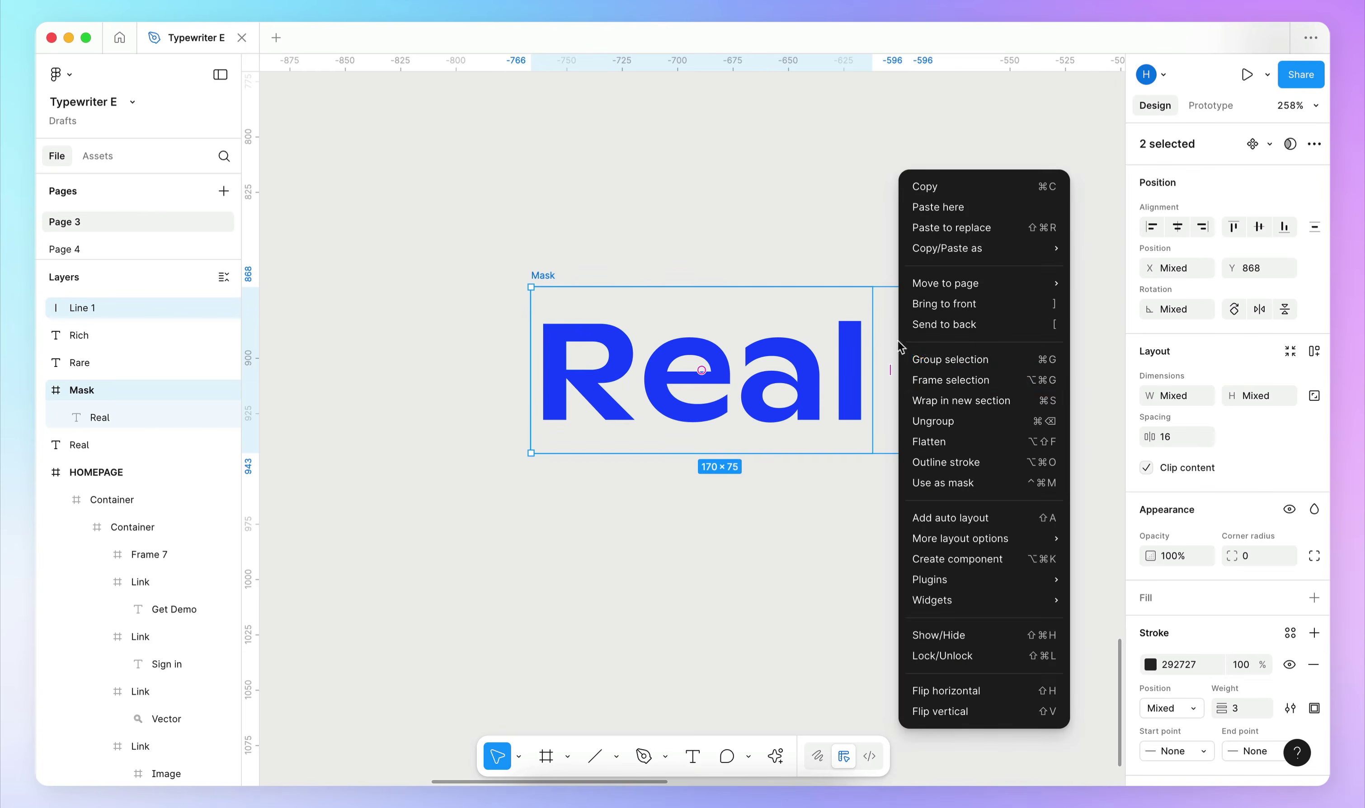
left_click(984, 520)
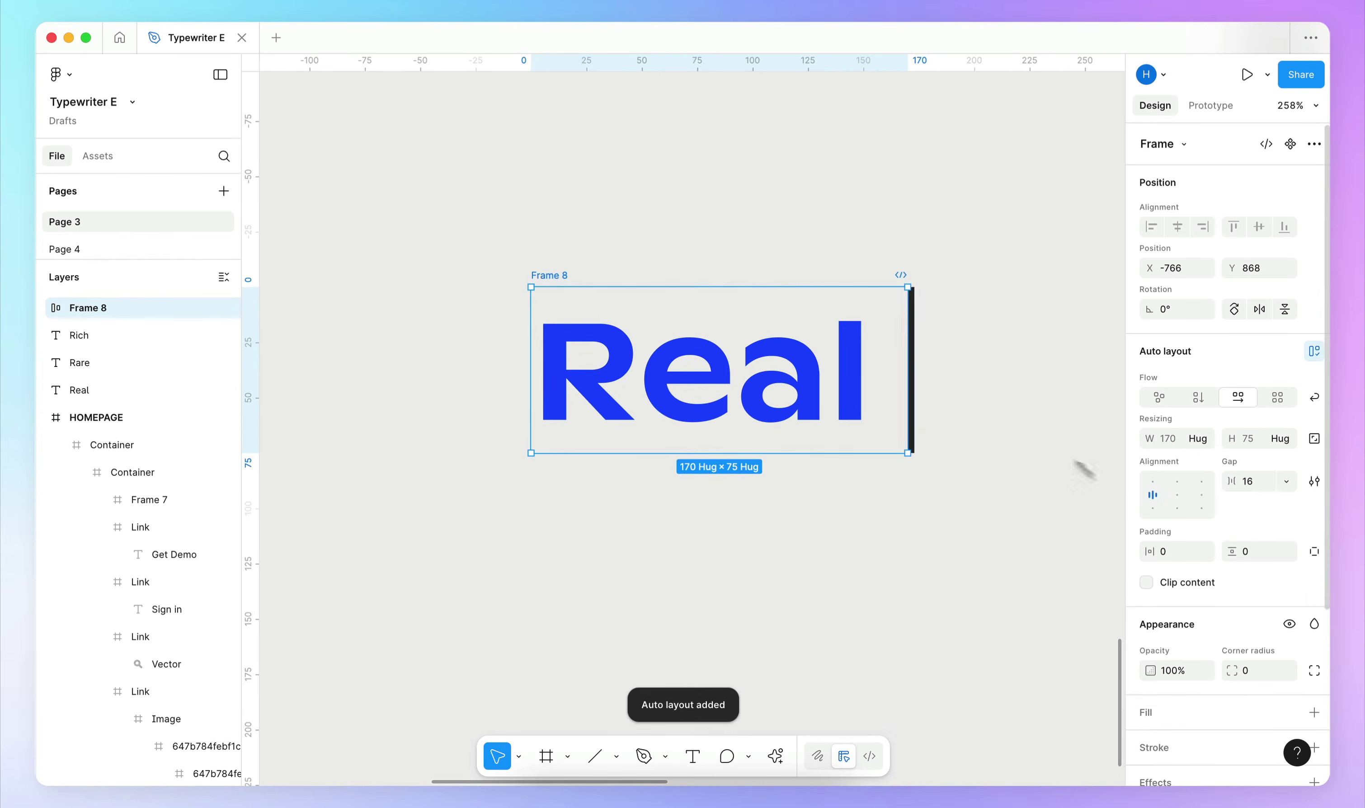
left_click(888, 363)
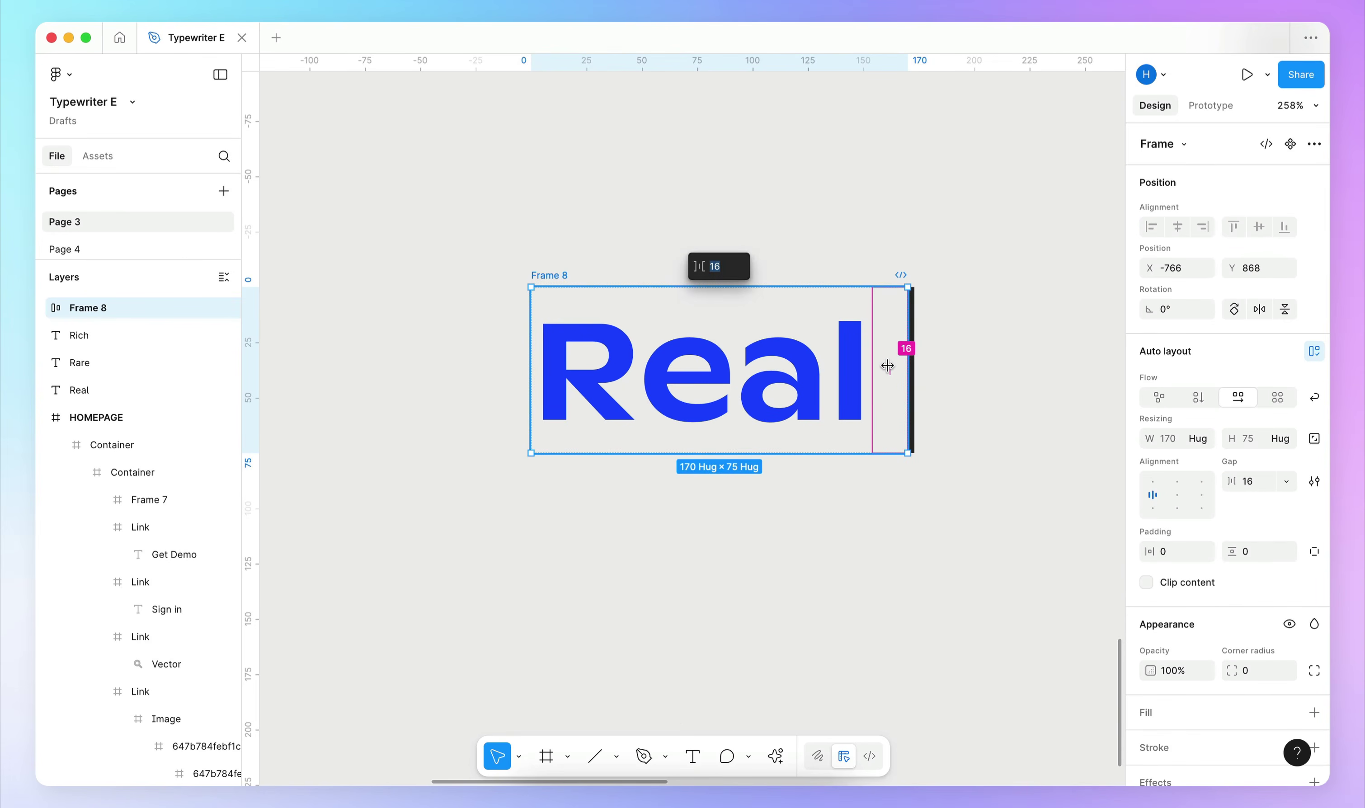
type("4")
key("Tab")
key("Escape")
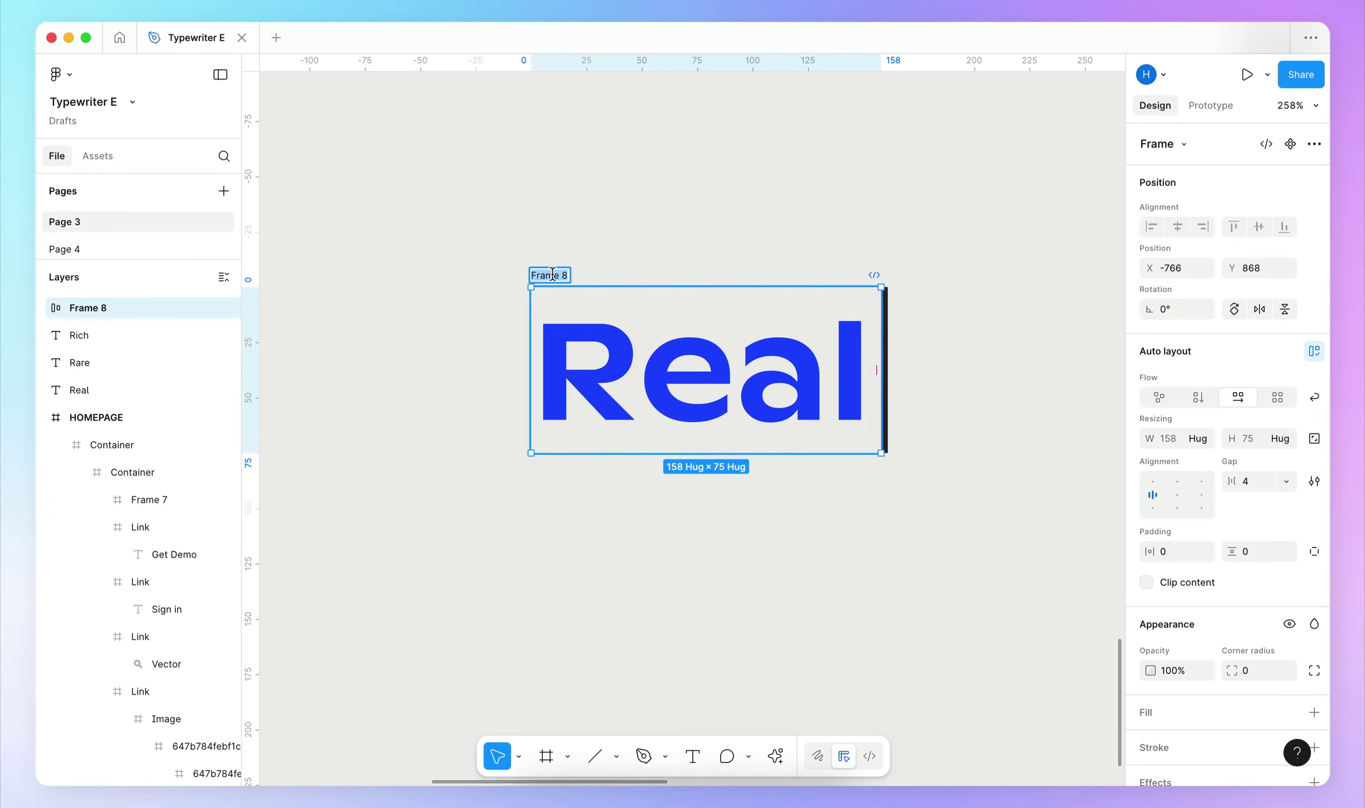
- Rename the auto layout frame Letter and turn it into a component
type("Letter")
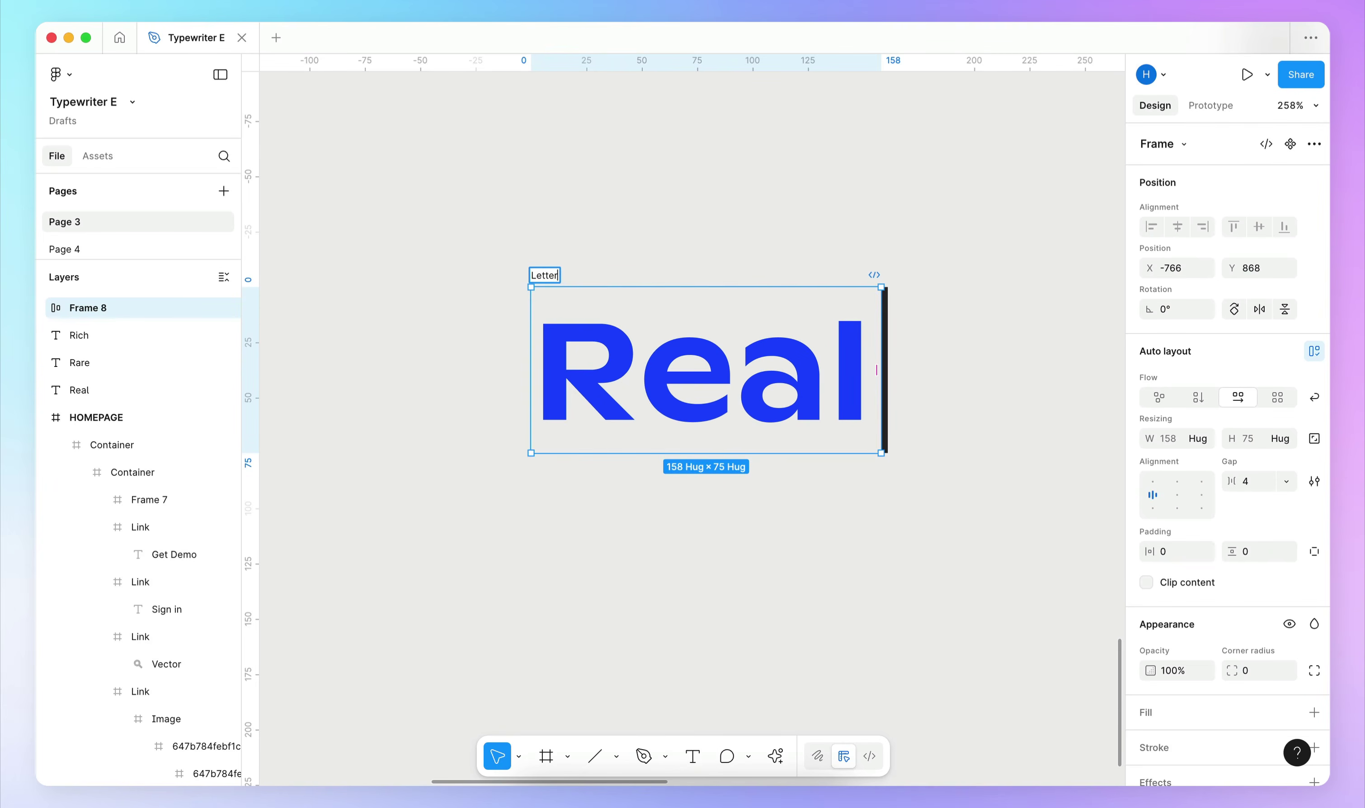
left_click(42, 308)
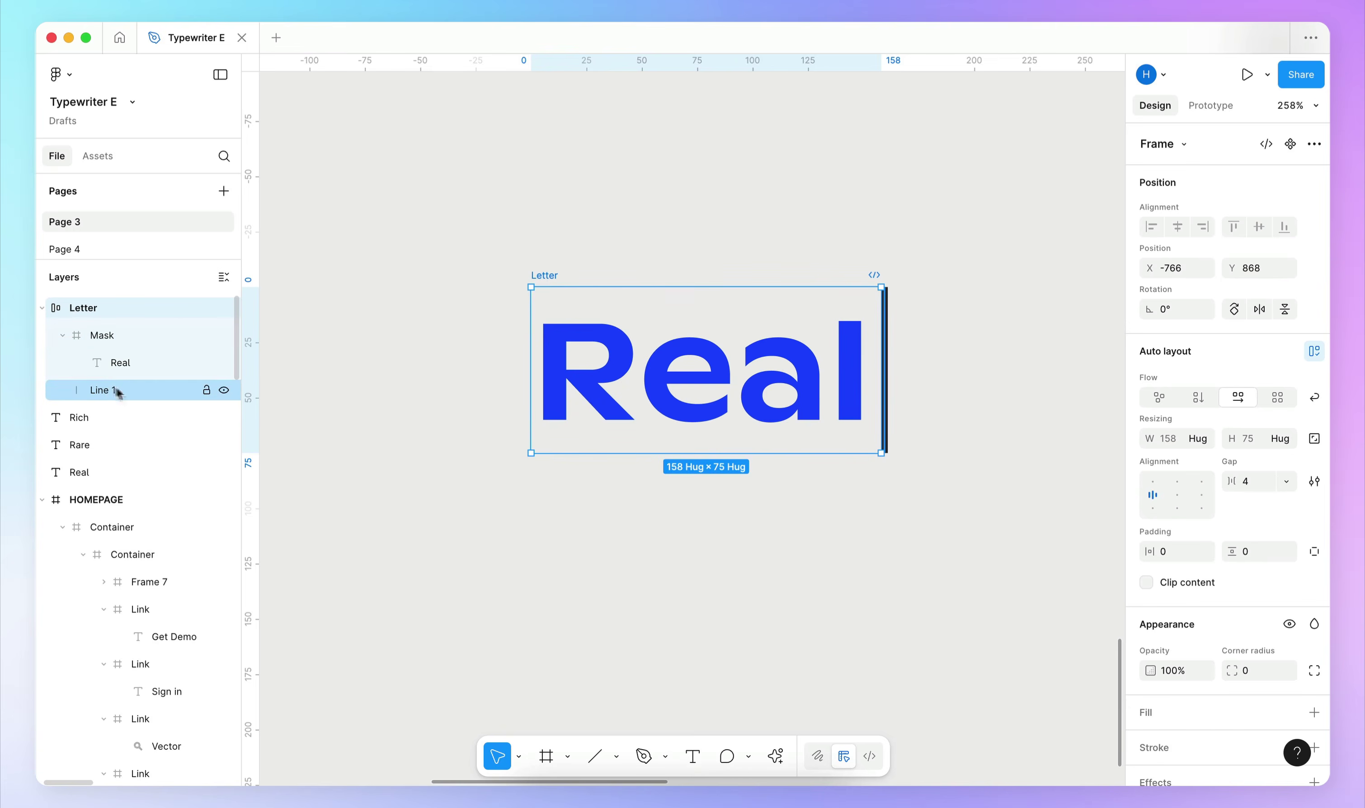
right_click(590, 346)
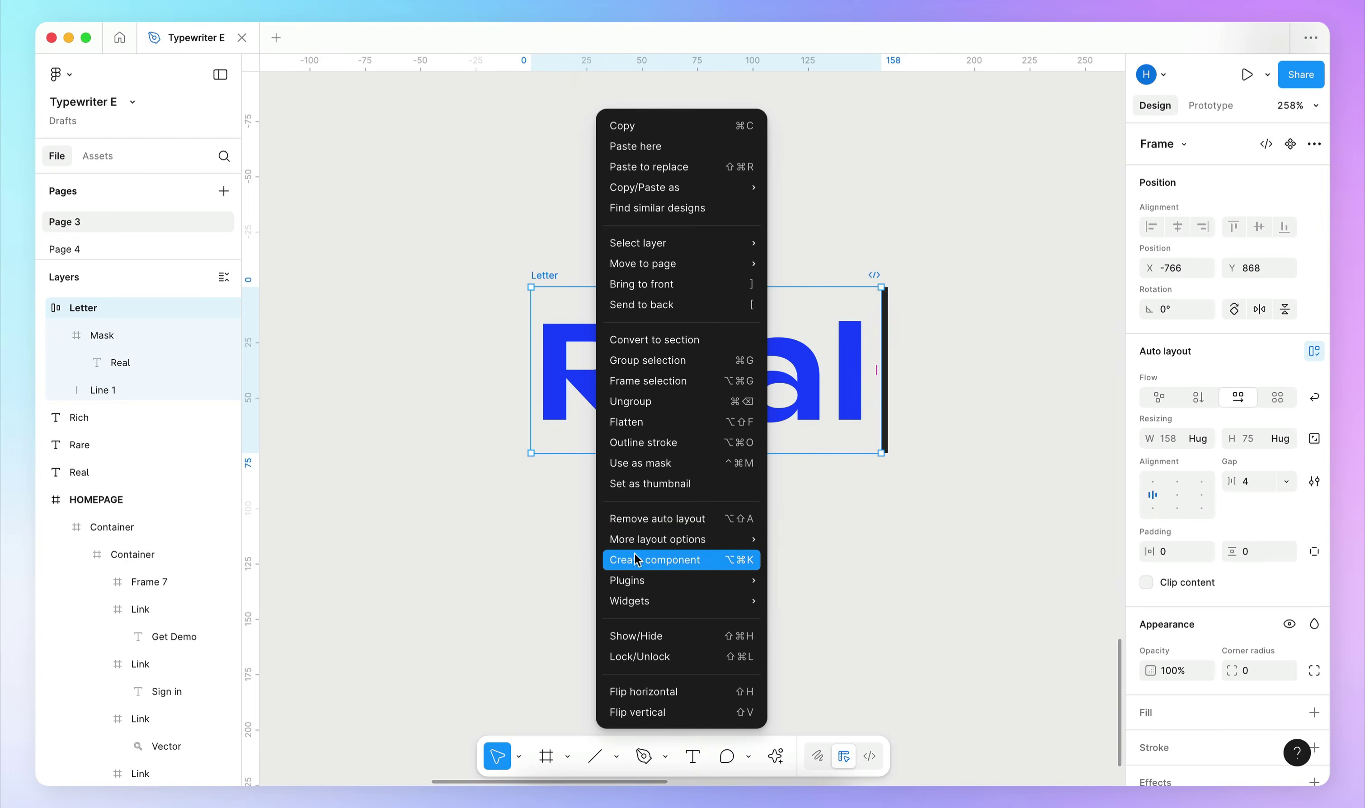
left_click(695, 561)
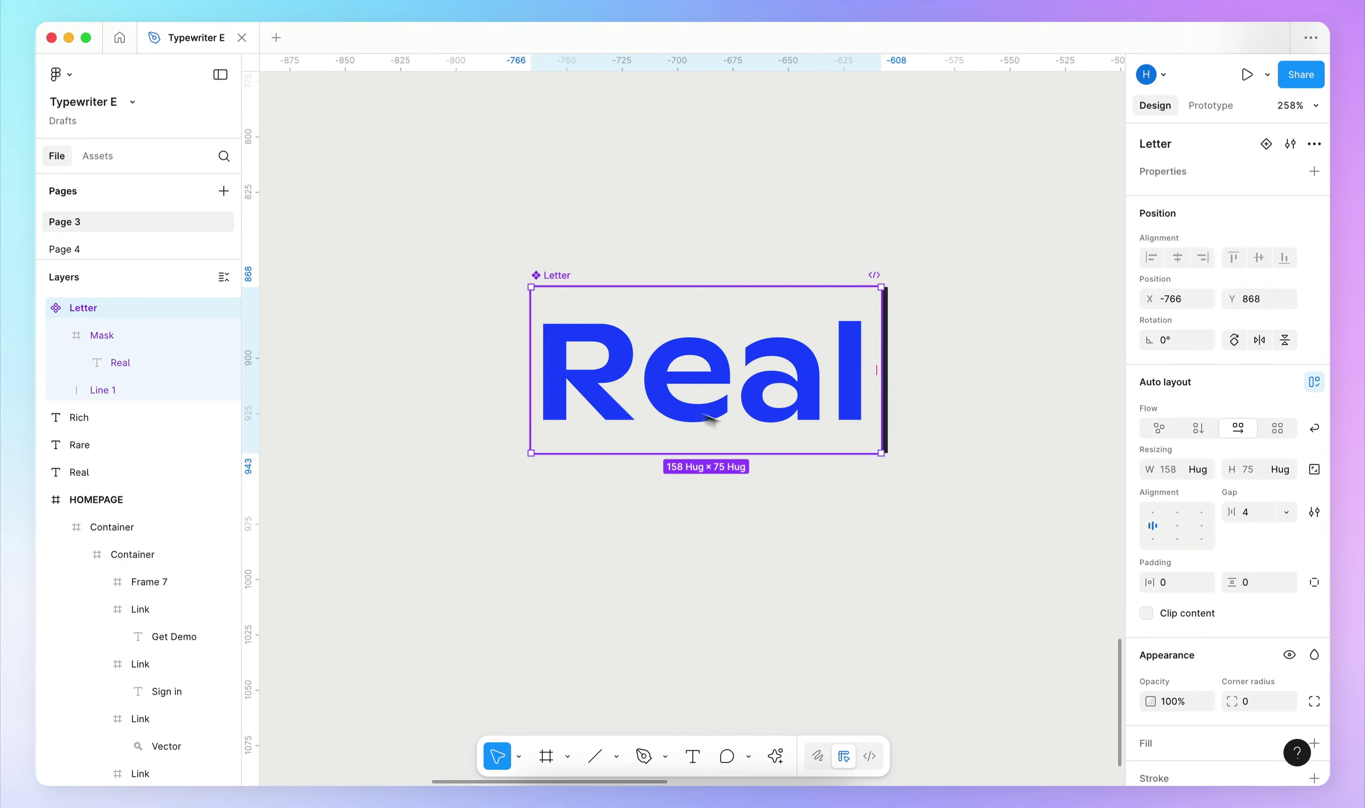
right_click(719, 375)
mouse_move(767, 559)
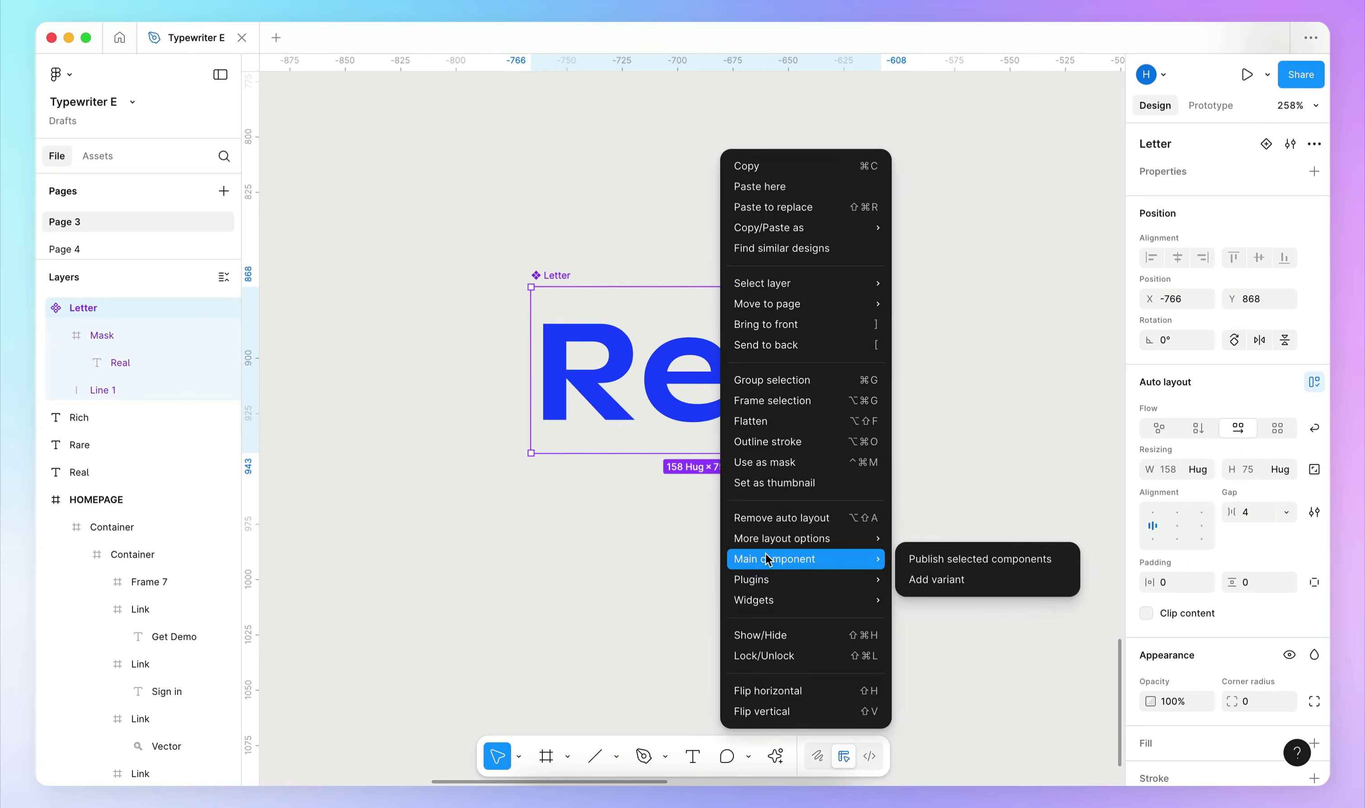
left_click(961, 579)
key("super+z")
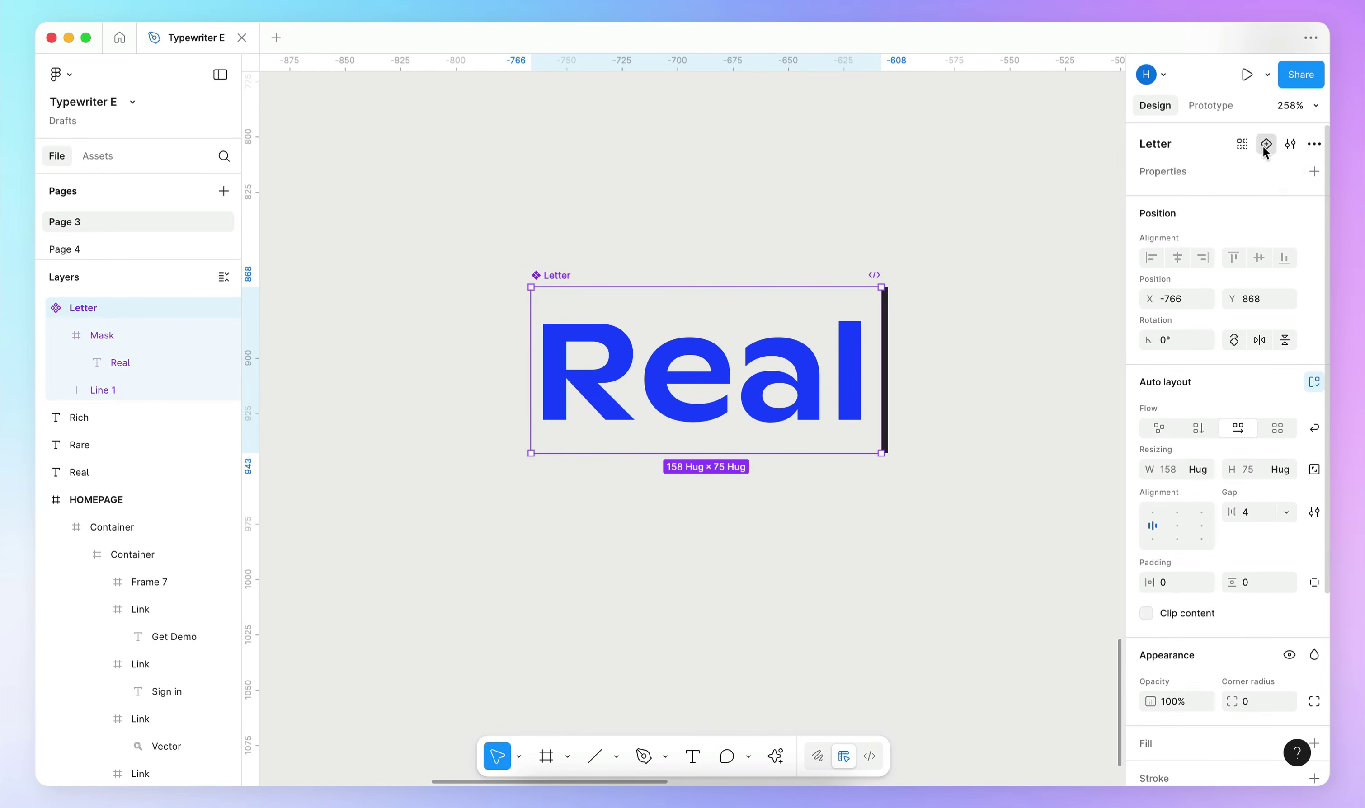
- Add four variants to the Letter component, below the default one
left_click(1265, 147)
left_click(659, 329)
scroll(660, 329, "down", 3)
scroll(660, 329, "up", 3)
left_click(652, 487)
scroll(665, 483, "down", 3)
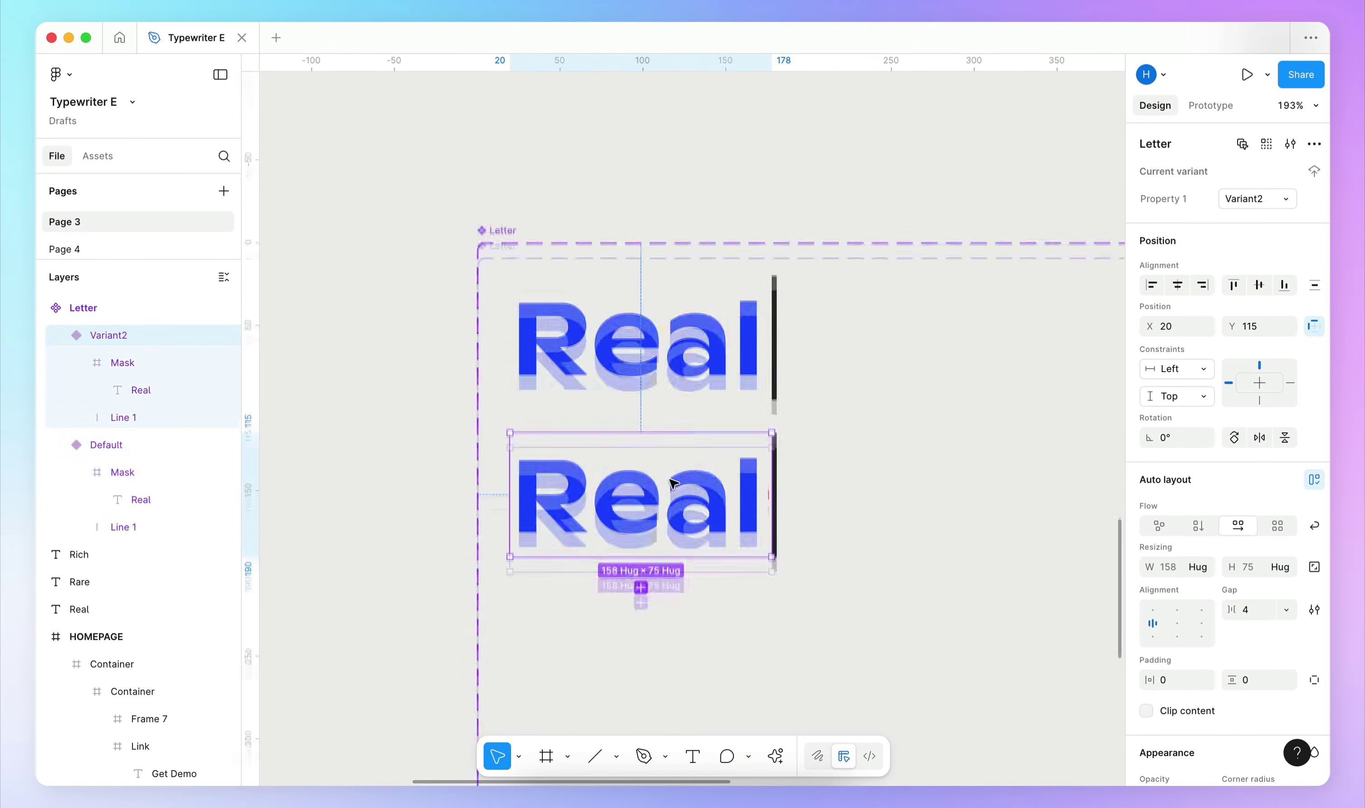
left_click(641, 448)
scroll(643, 451, "down", 3)
left_click(641, 400)
key("super+d")
scroll(701, 402, "up", 3)
scroll(703, 333, "up", 4)
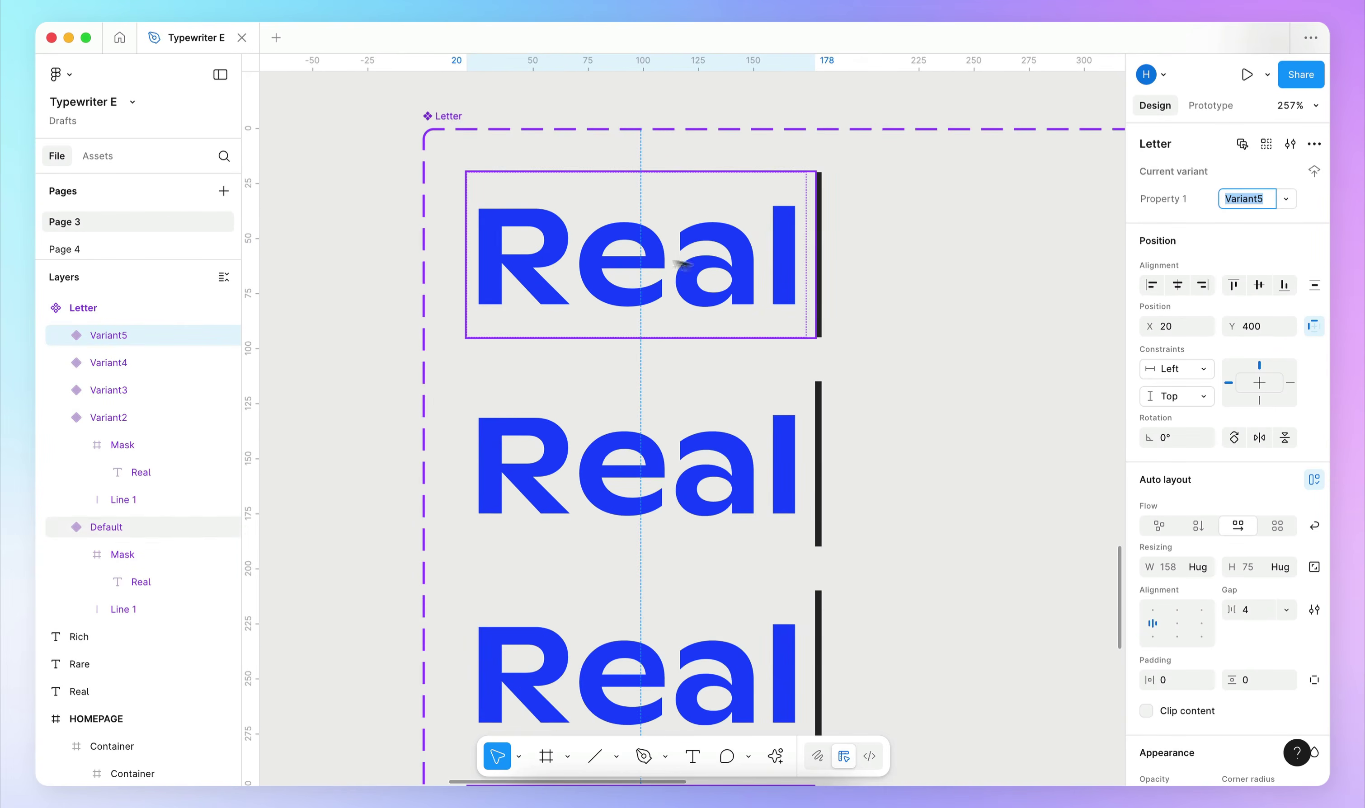
- Narrow the masks of the first two variants, the Default to 47 wide showing only "R" and Variant2 to show "Re"
double_click(677, 266)
left_click_drag(805, 246, 582, 245)
scroll(582, 247, "up", 10)
scroll(567, 263, "down", 10)
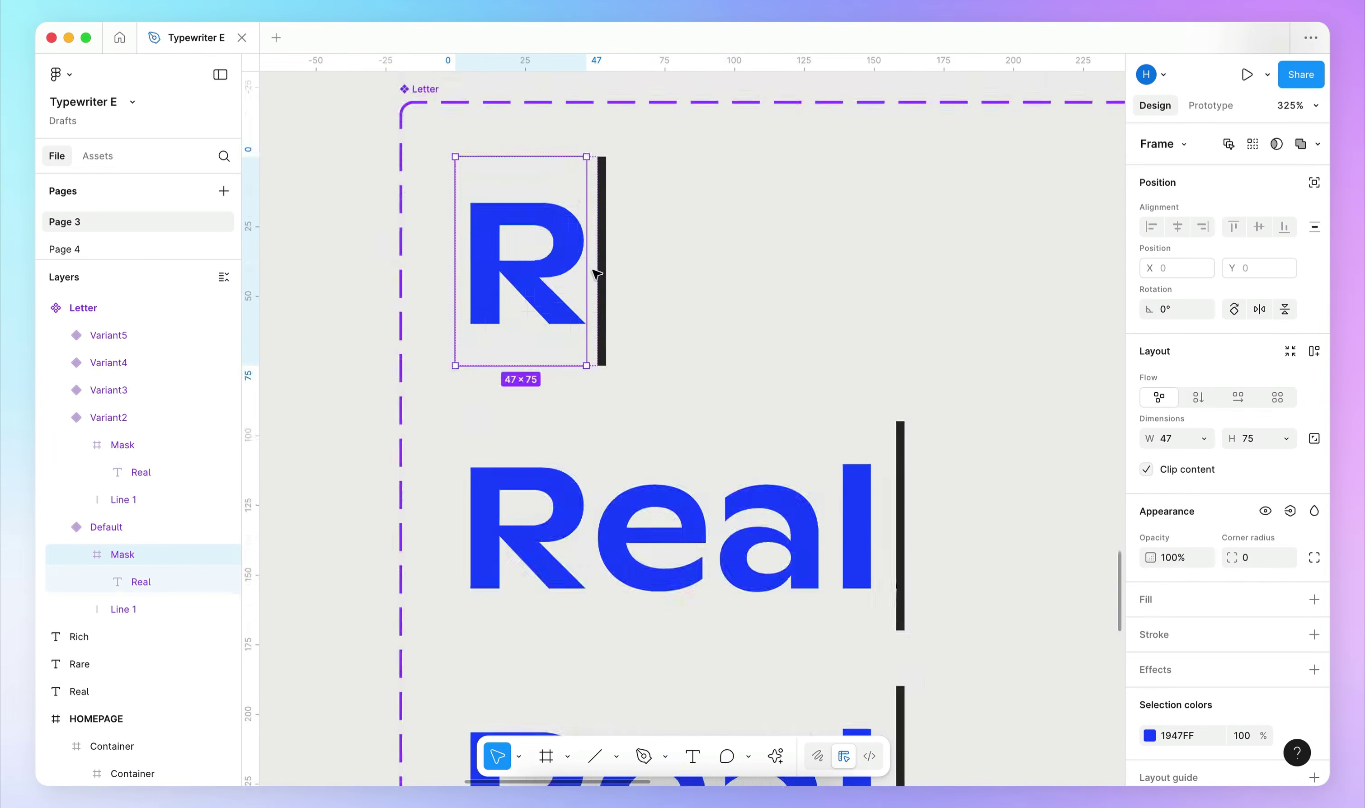
scroll(567, 332, "down", 4)
left_click(175, 449)
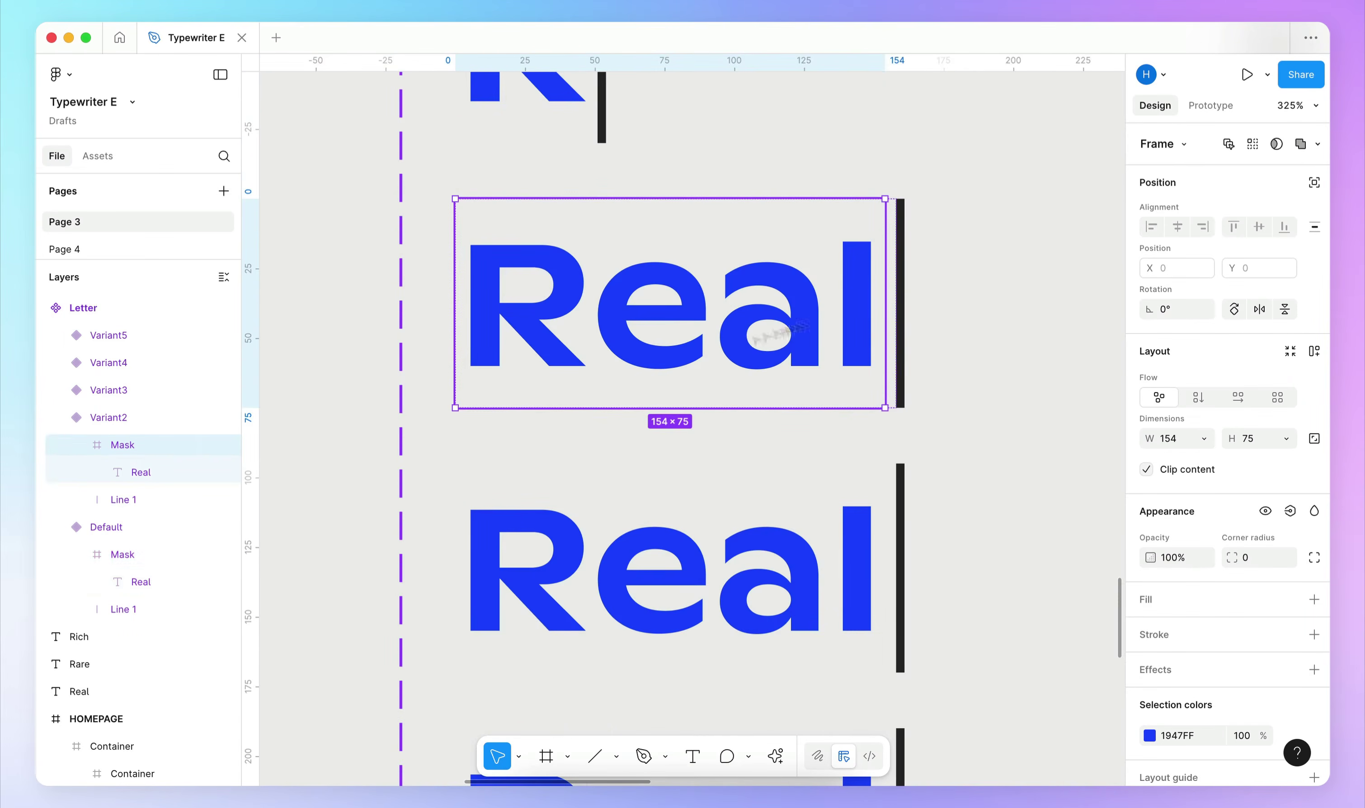
left_click_drag(884, 299, 723, 299)
- Narrow Variant3's mask to show "Rea" and Variant4's mask to 150 wide so it ends just after "Real"
scroll(722, 299, "down", 4)
double_click(864, 333)
scroll(821, 360, "up", 10)
left_click_drag(884, 359, 850, 361)
scroll(814, 363, "down", 8)
double_click(845, 340)
scroll(864, 344, "up", 8)
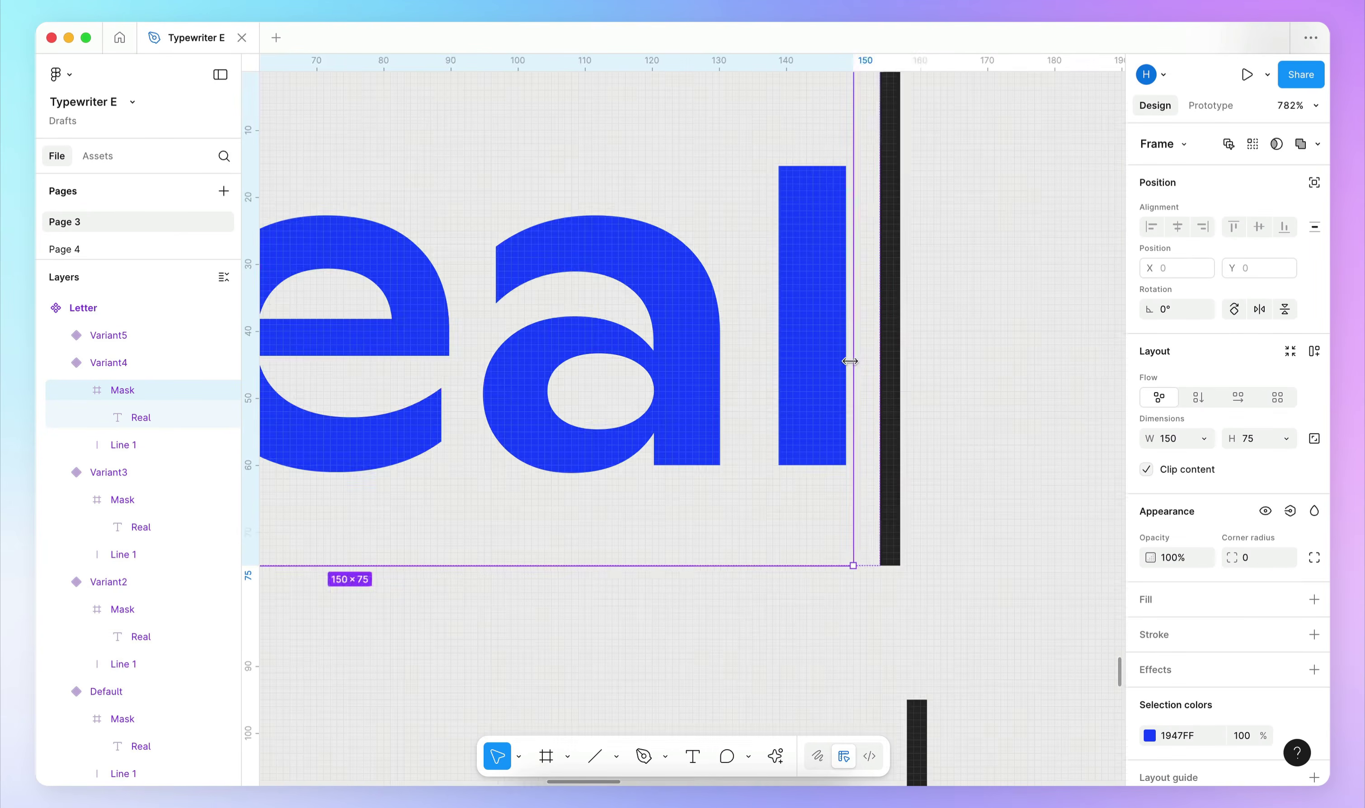
- Narrow Variant5's mask to 131 wide so that only "Rea" shows
scroll(850, 362, "down", 5)
scroll(817, 365, "up", 3)
left_click(817, 365)
double_click(844, 488)
left_click_drag(888, 523, 825, 523)
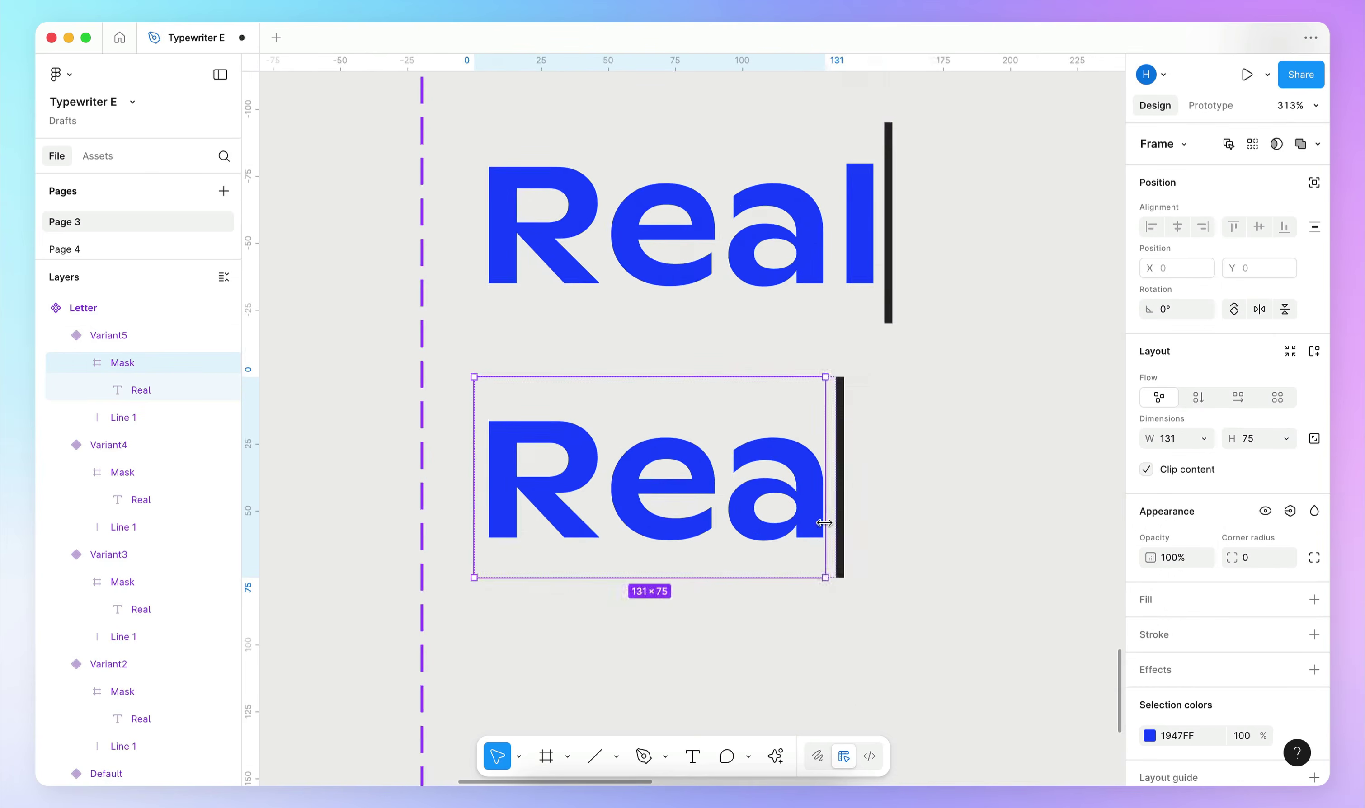
scroll(824, 523, "up", 5)
- Add a sixth variant below Variant5 and narrow its mask so that only "Re" shows
scroll(822, 546, "down", 6)
left_click(731, 384)
double_click(731, 433)
scroll(771, 453, "up", 3)
left_click_drag(935, 454, 768, 453)
scroll(767, 443, "up", 6)
- Add a seventh variant and narrow its mask to 47 wide so that only "R" shows
scroll(795, 379, "down", 8)
left_click(747, 381)
left_click(686, 497)
scroll(831, 332, "up", 5)
double_click(856, 321)
left_click_drag(872, 378, 602, 378)
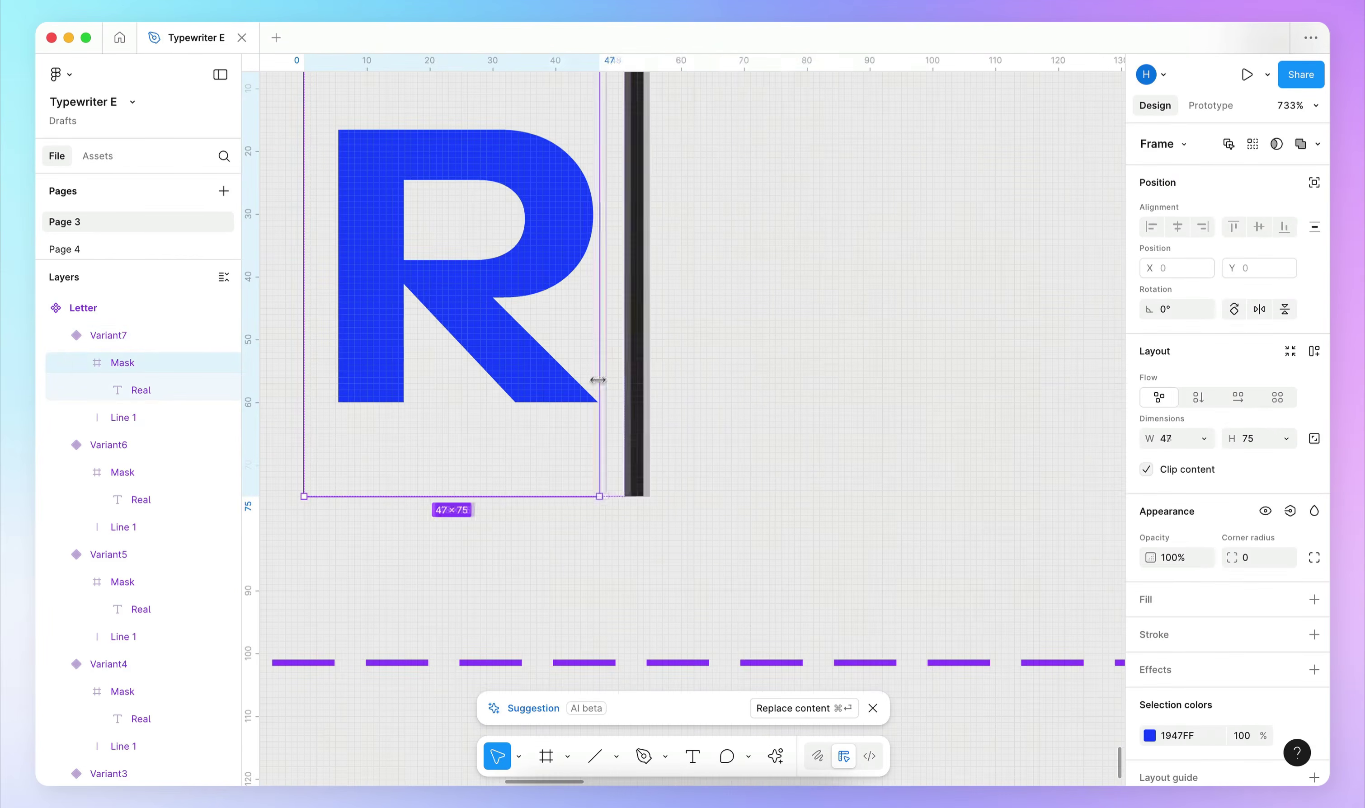
scroll(602, 378, "up", 2)
scroll(720, 388, "down", 8)
- Duplicate Variant7 as an eighth variant and set its mask width to 0, leaving only the cursor line
left_click(687, 377)
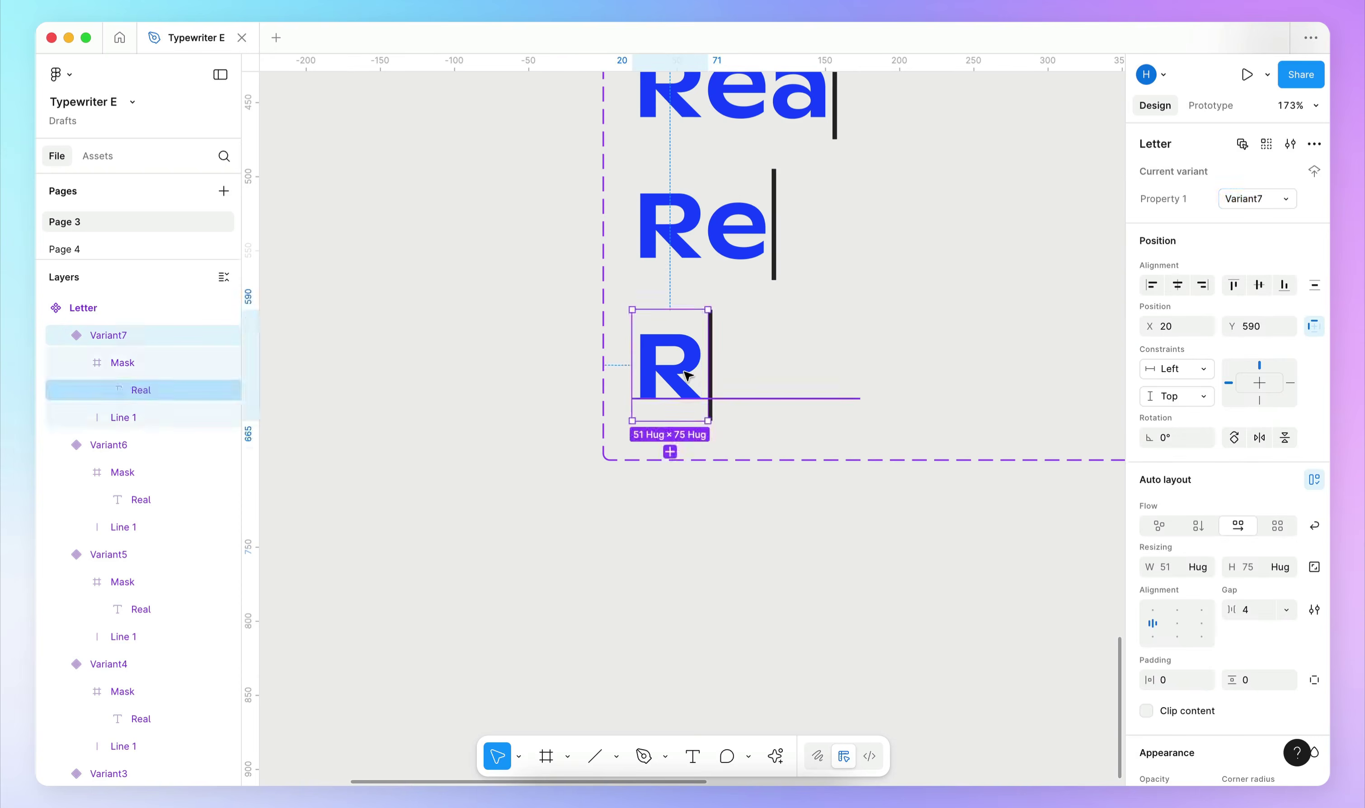
key("super+d")
scroll(687, 481, "up", 5)
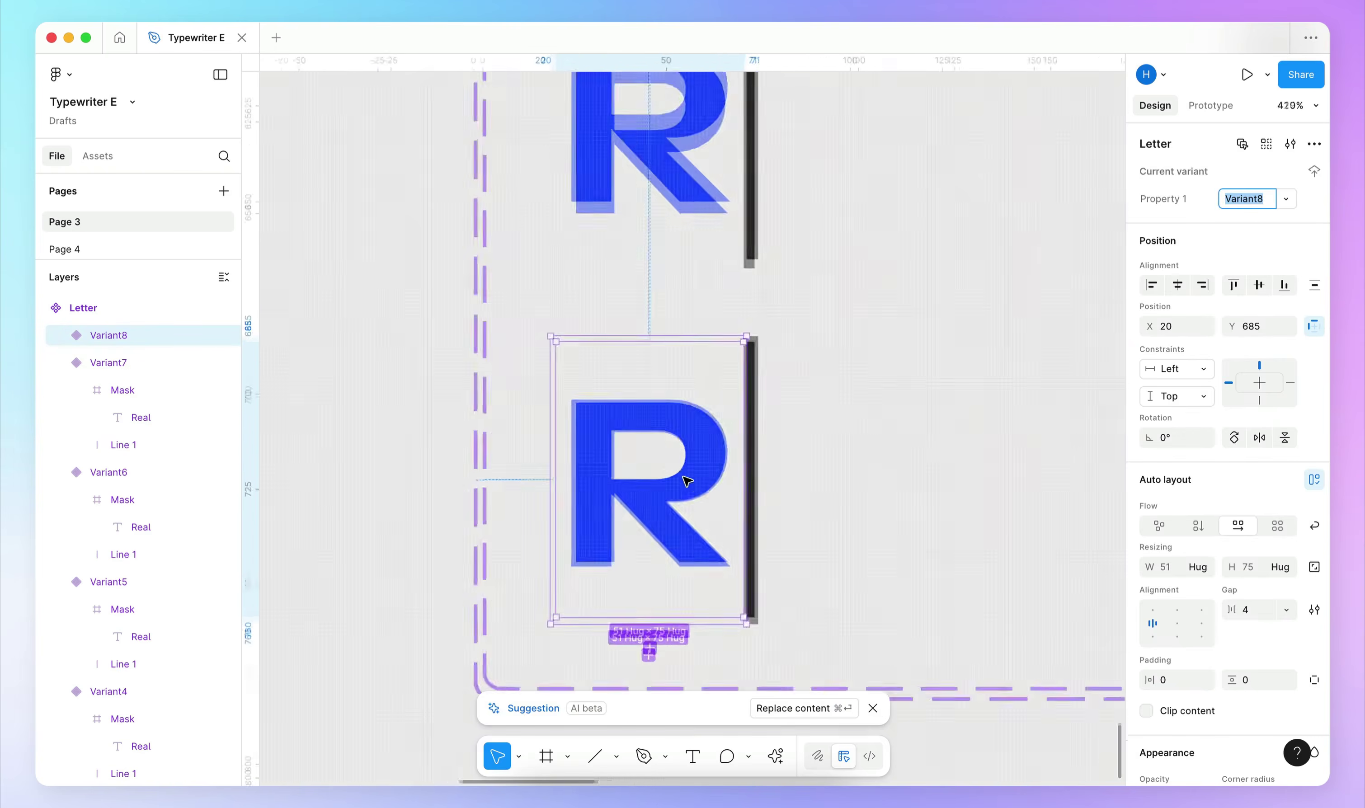
scroll(687, 481, "up", 3)
double_click(703, 443)
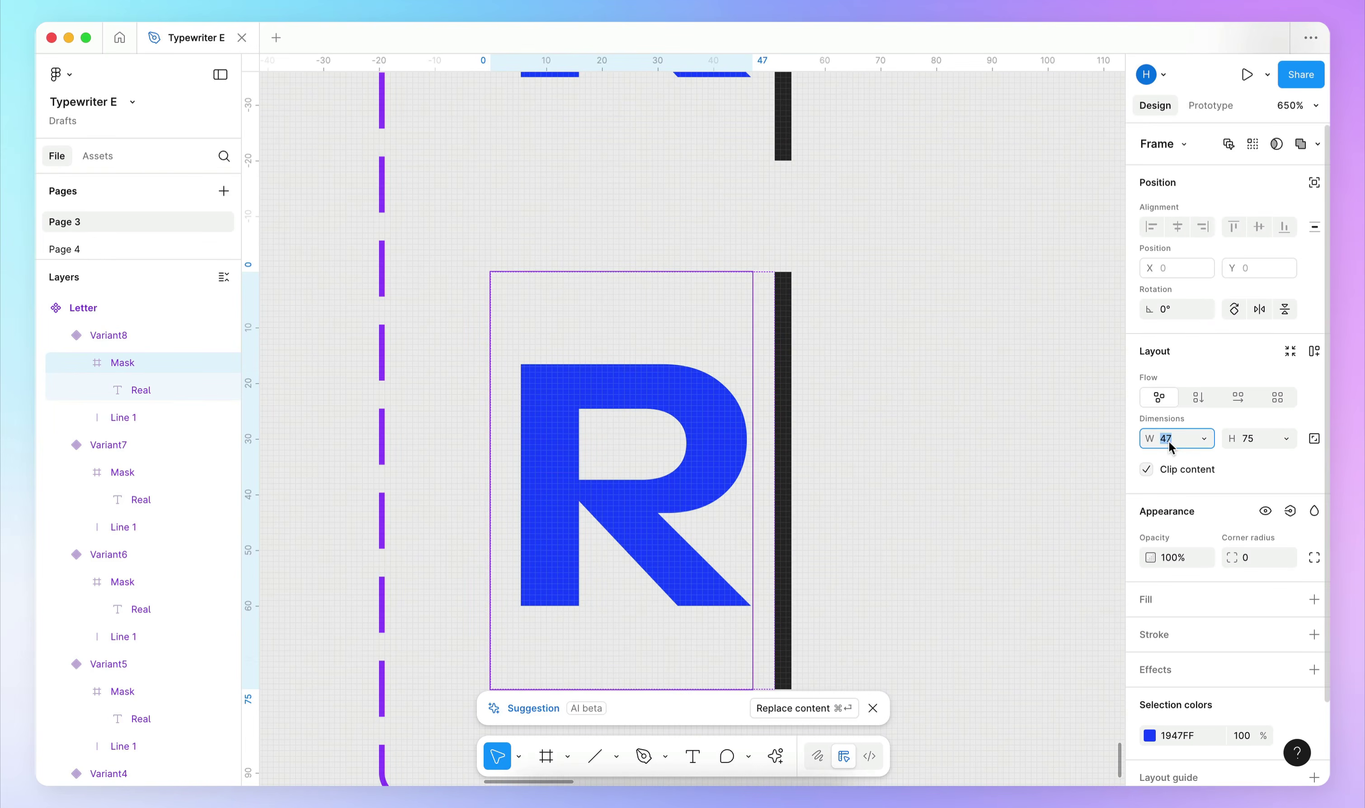
type("0")
key("Tab")
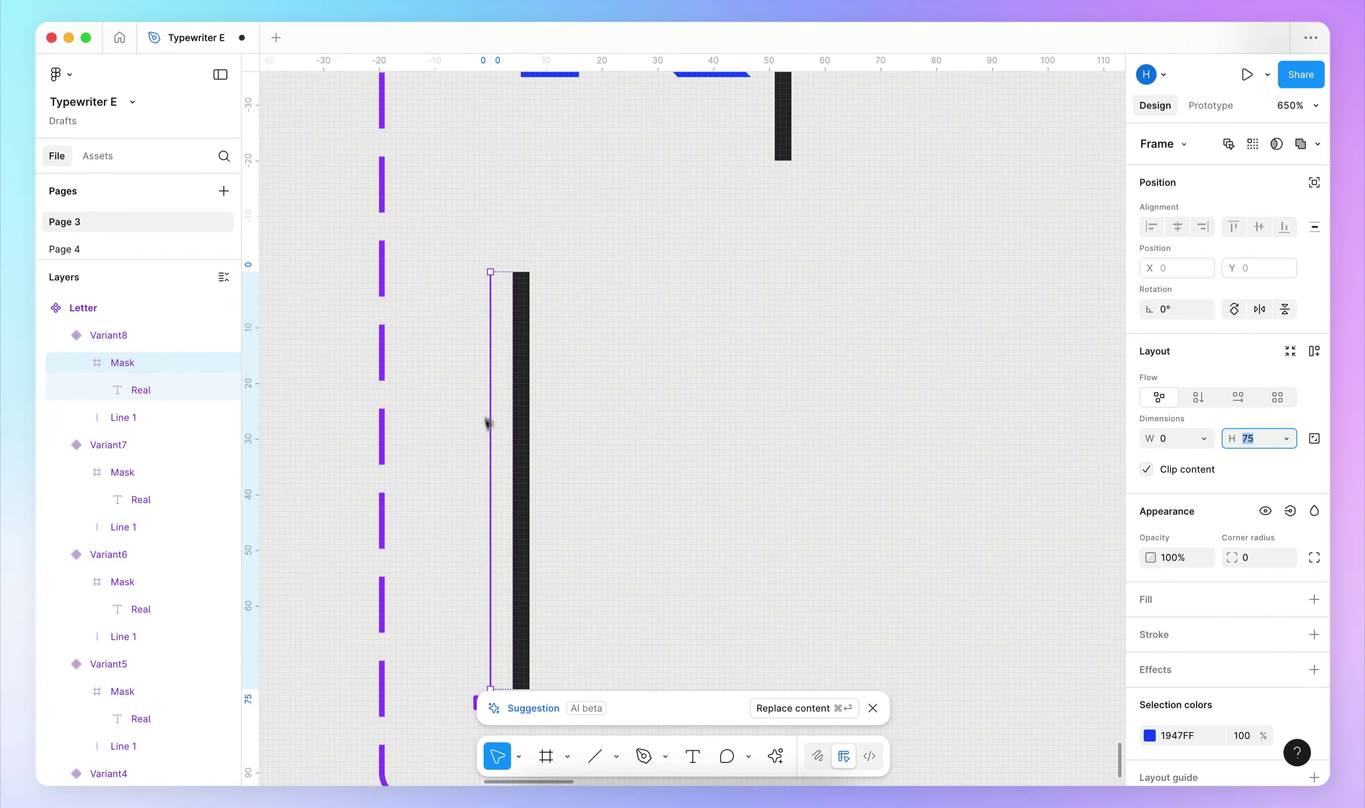
left_click(631, 466)
scroll(633, 466, "down", 10)
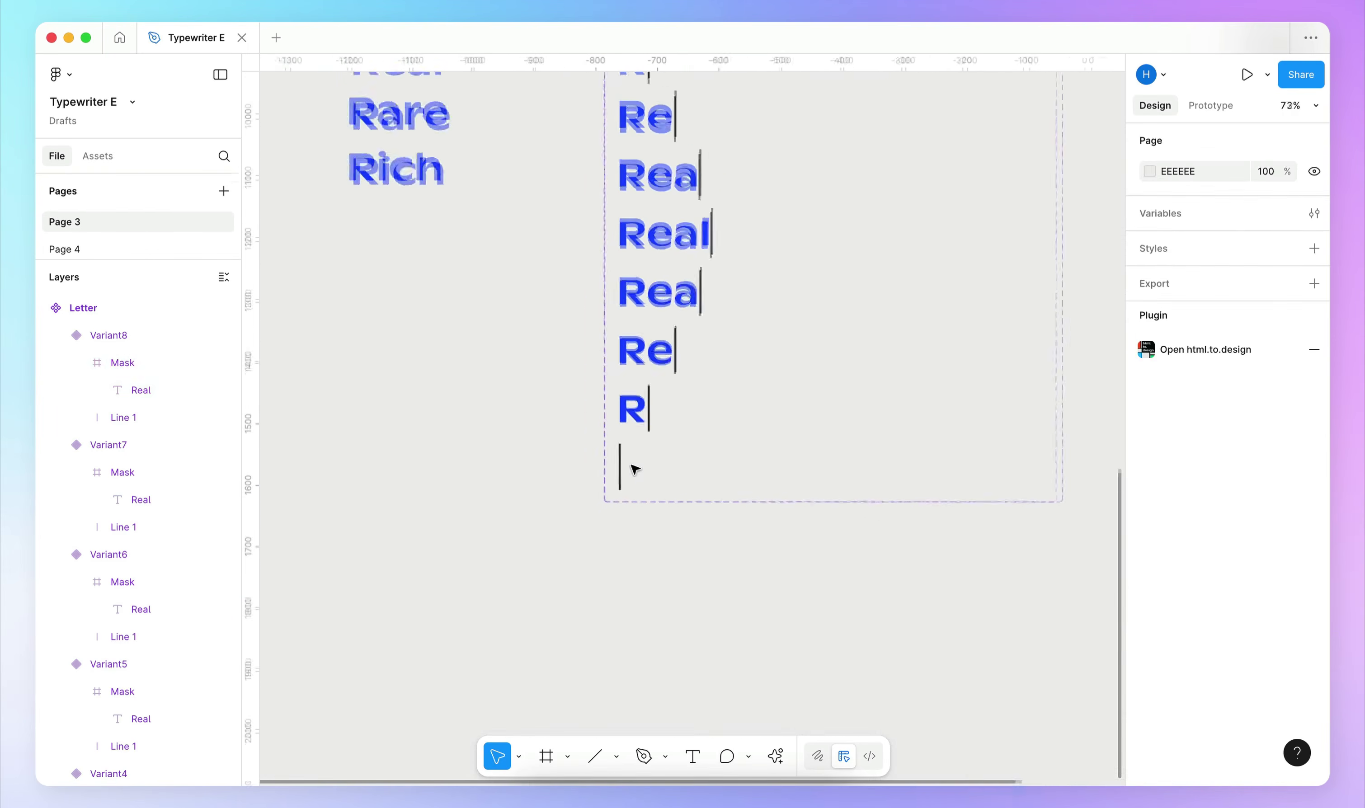
- Add an on-click prototype interaction that changes the Default "R" variant to the "Re" Variant2
scroll(584, 254, "up", 5)
left_click(584, 253)
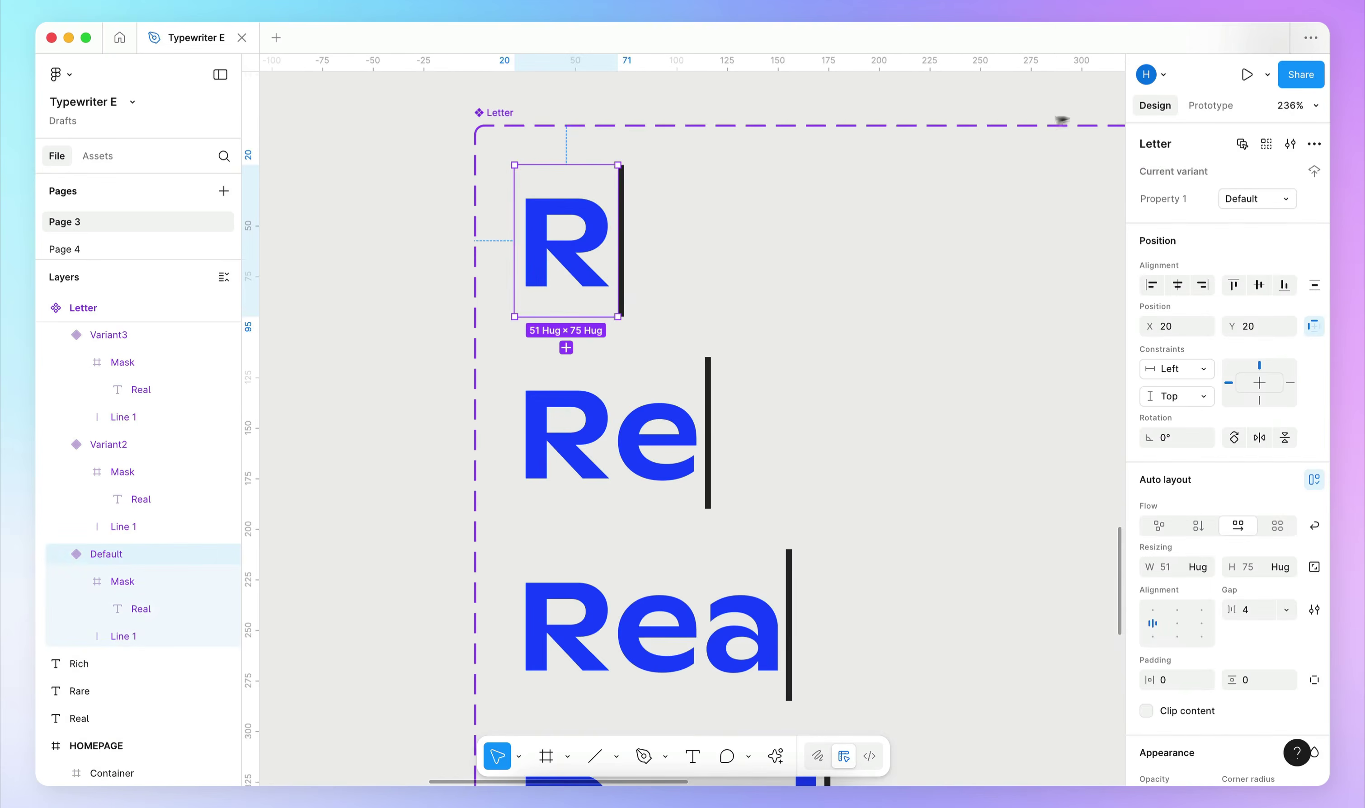
left_click(1210, 108)
left_click_drag(619, 242, 622, 413)
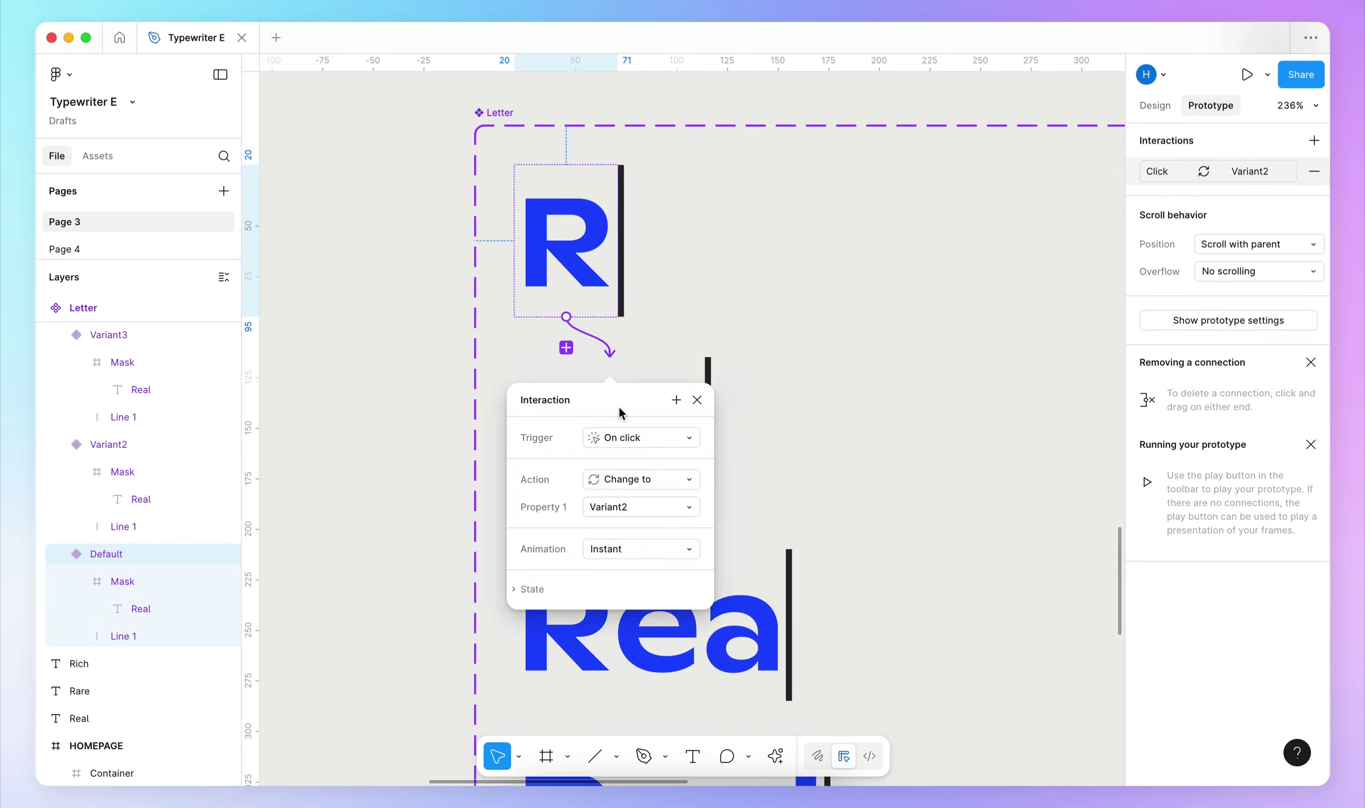
left_click(692, 406)
- Link Variant2 ("Re") to Variant3 ("Rea") and Variant3 to Variant4 ("Real") with prototype connections
scroll(776, 413, "down", 5)
left_click(676, 167)
left_click_drag(705, 136, 695, 292)
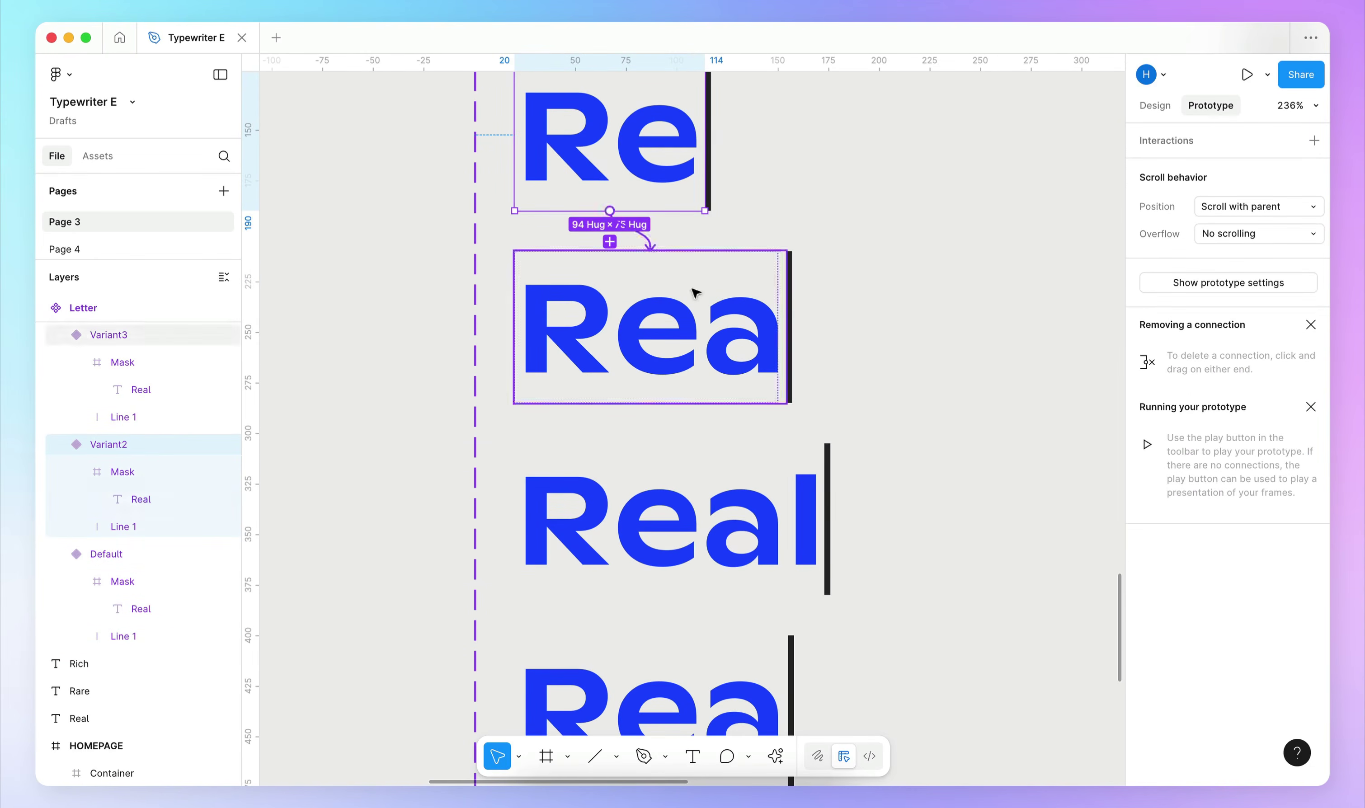
scroll(795, 223, "down", 3)
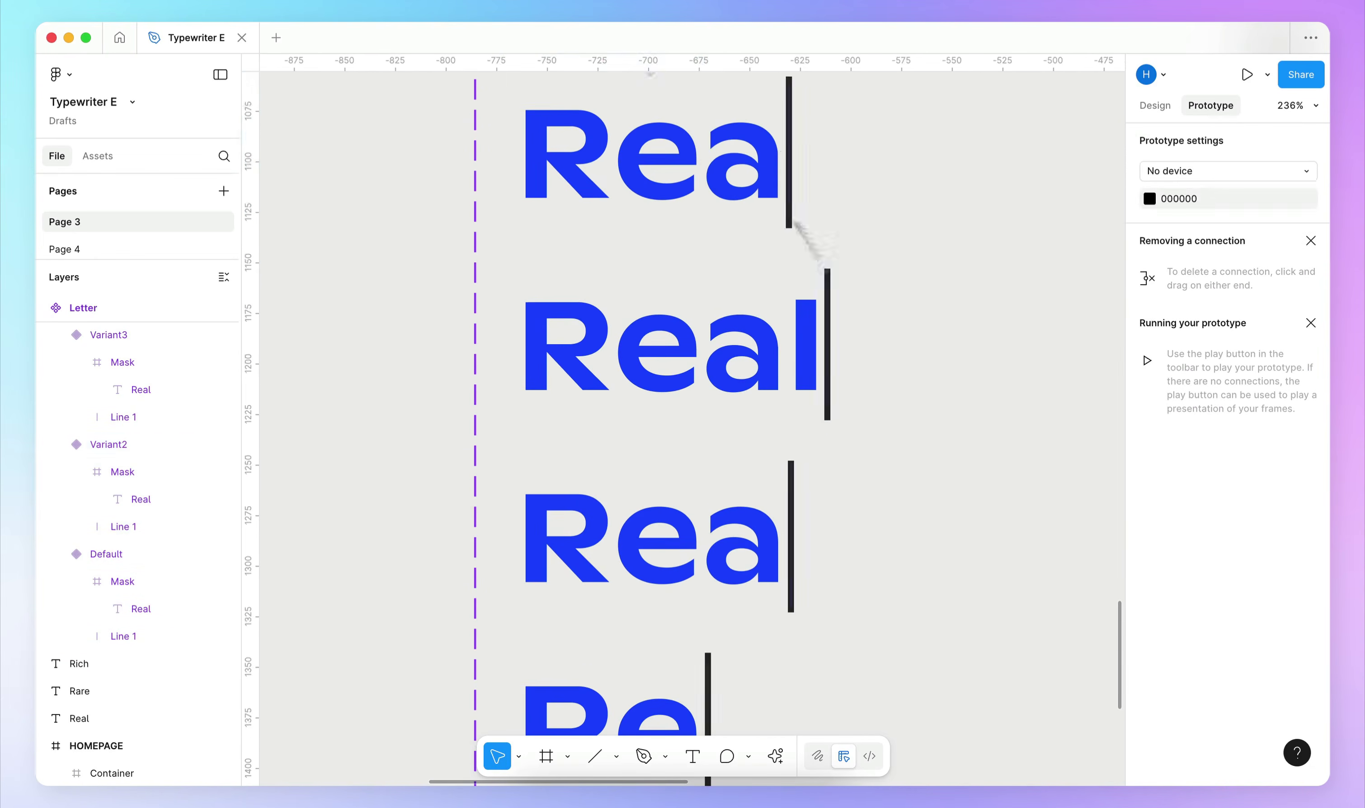
left_click(775, 213)
left_click_drag(787, 152, 778, 316)
left_click(901, 403)
- Link Variant4 ("Real") to Variant5 ("Rea") and Variant5 to Variant6 ("Re") with prototype connections
scroll(902, 402, "down", 4)
left_click(794, 151)
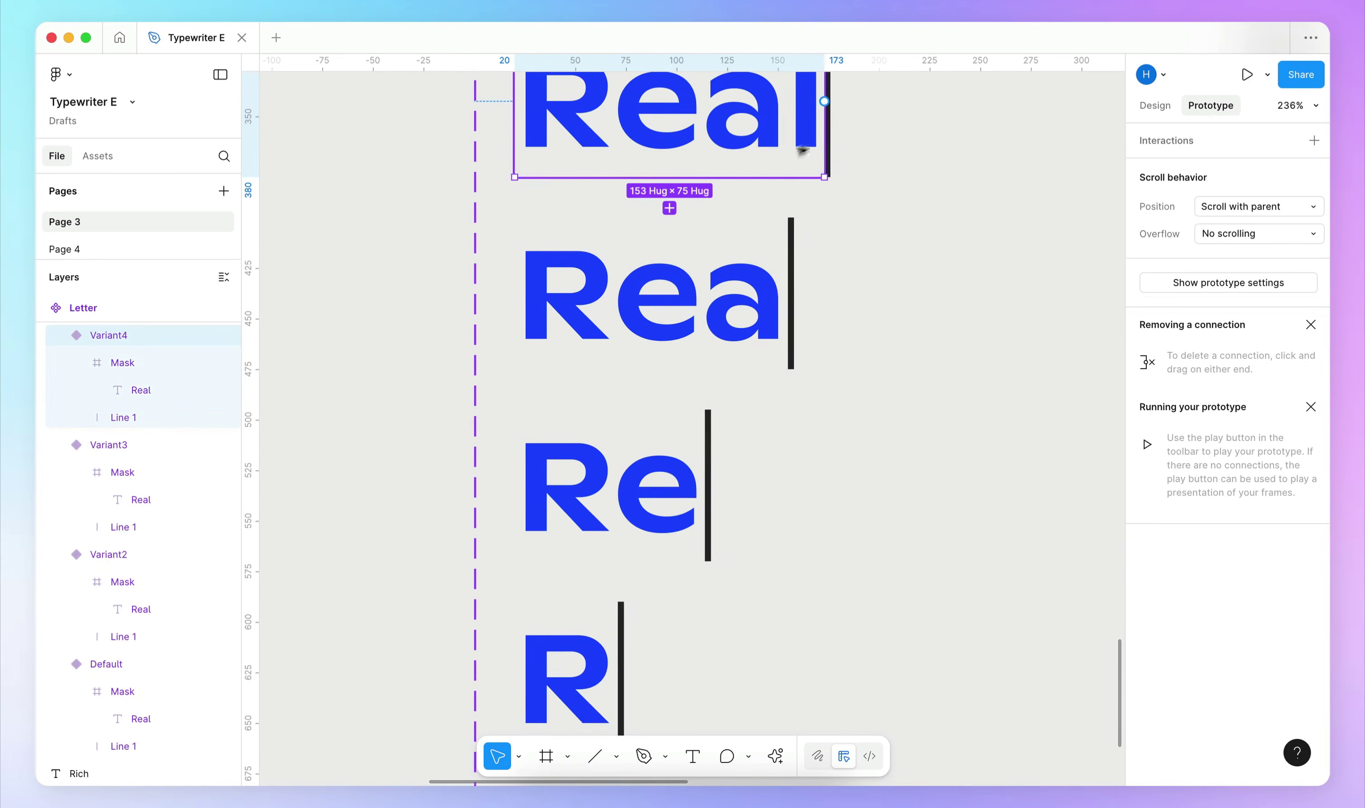
left_click(852, 312)
left_click_drag(824, 101, 692, 466)
left_click(745, 312)
left_click(802, 456)
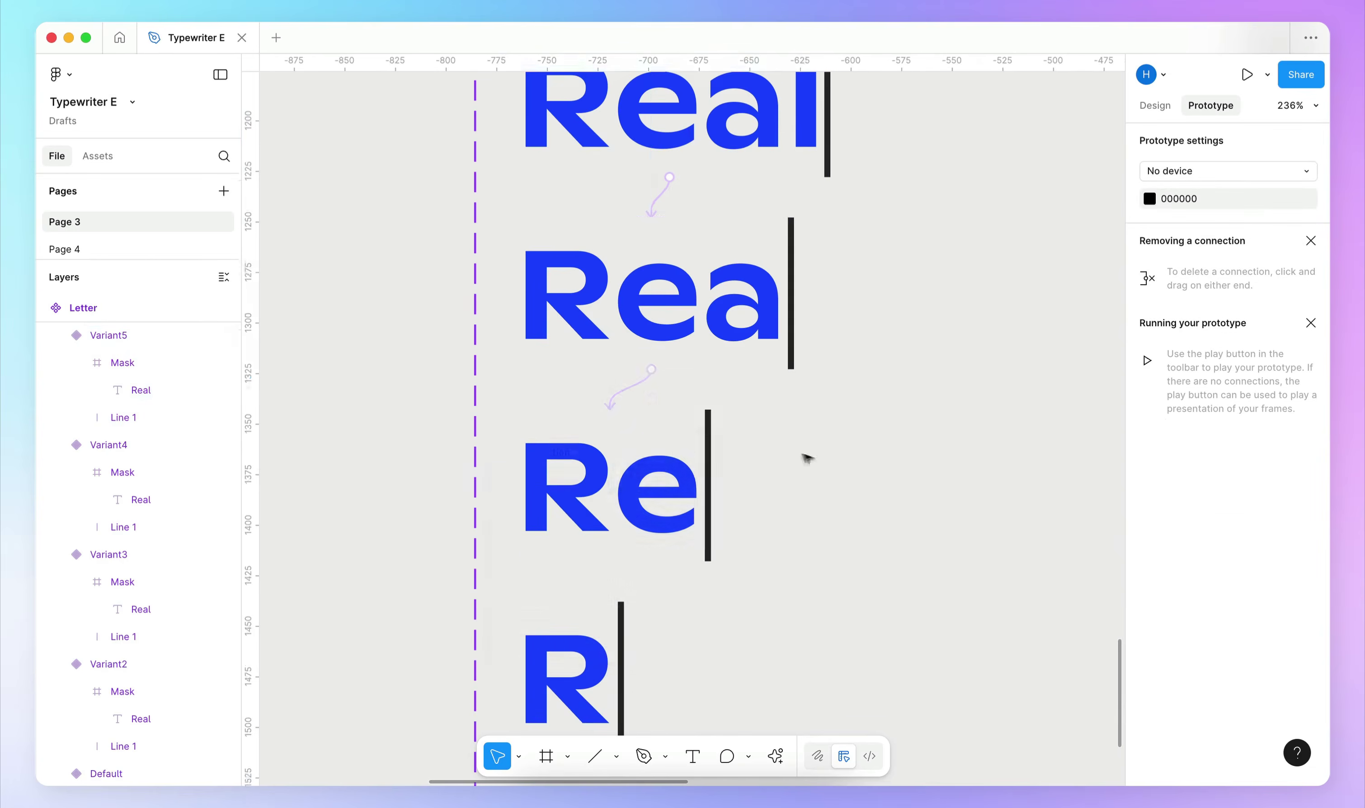
- Link Variant6 ("Re") to Variant7 ("R") and Variant7 to the cursor-only Variant8 with prototype connections
scroll(802, 456, "down", 3)
left_click(657, 343)
left_click_drag(704, 326, 582, 515)
left_click(776, 498)
scroll(776, 498, "down", 3)
left_click(606, 279)
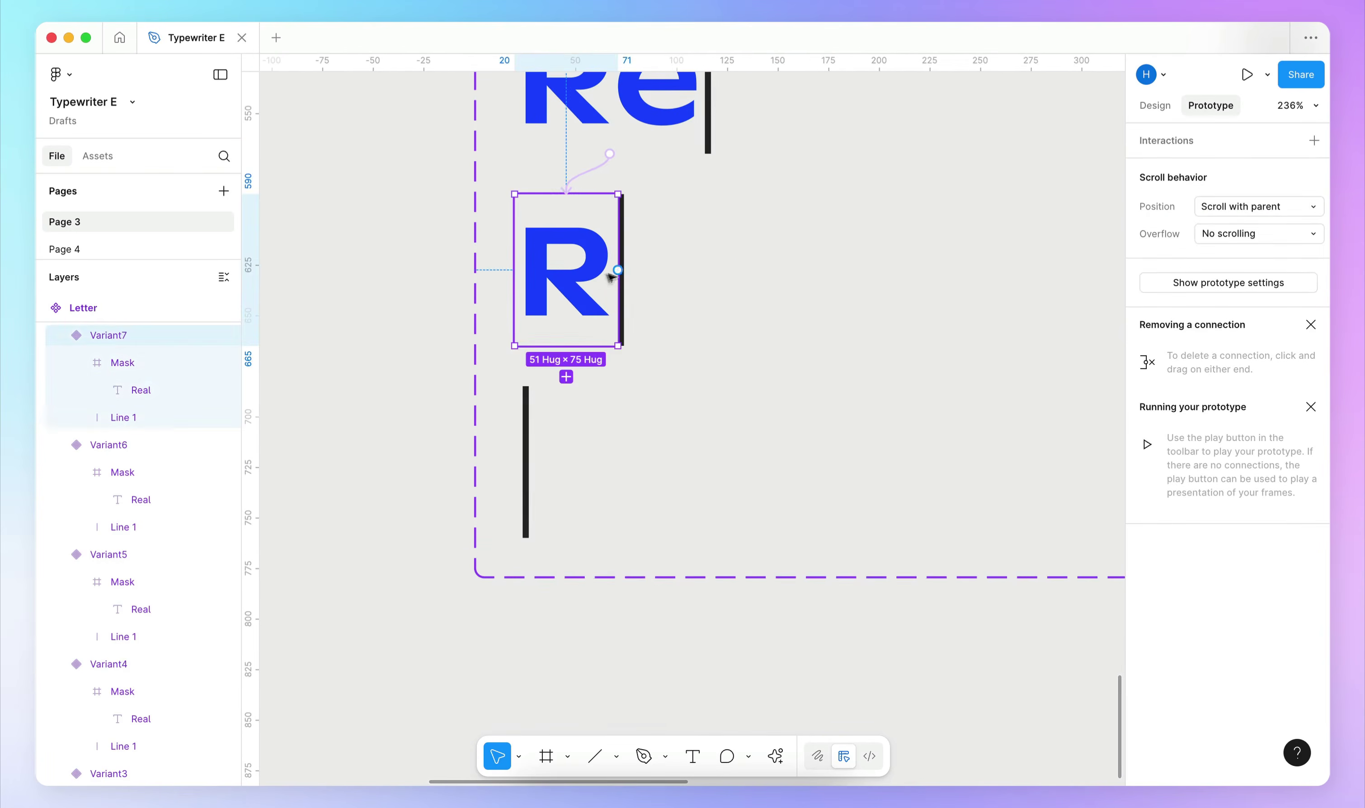
left_click_drag(522, 447, 522, 447)
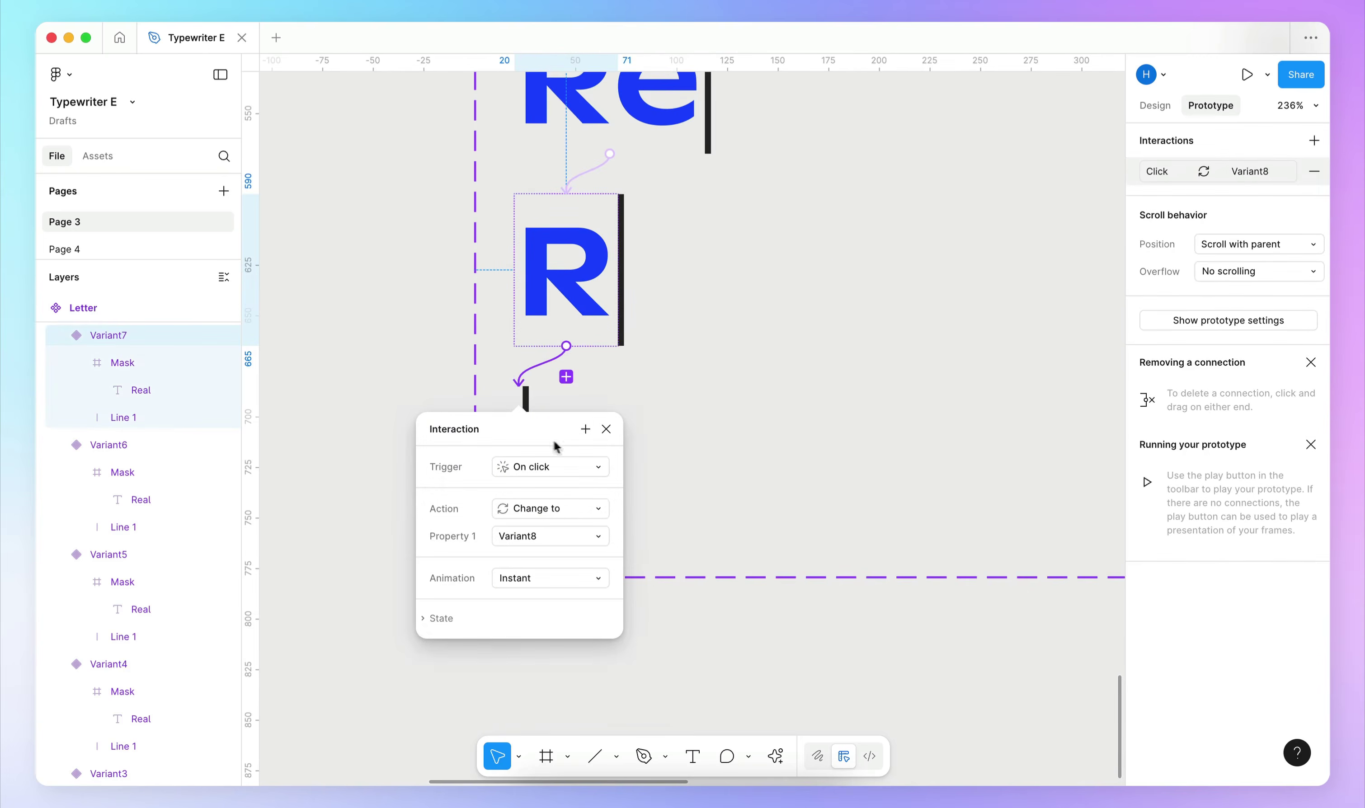
left_click(752, 496)
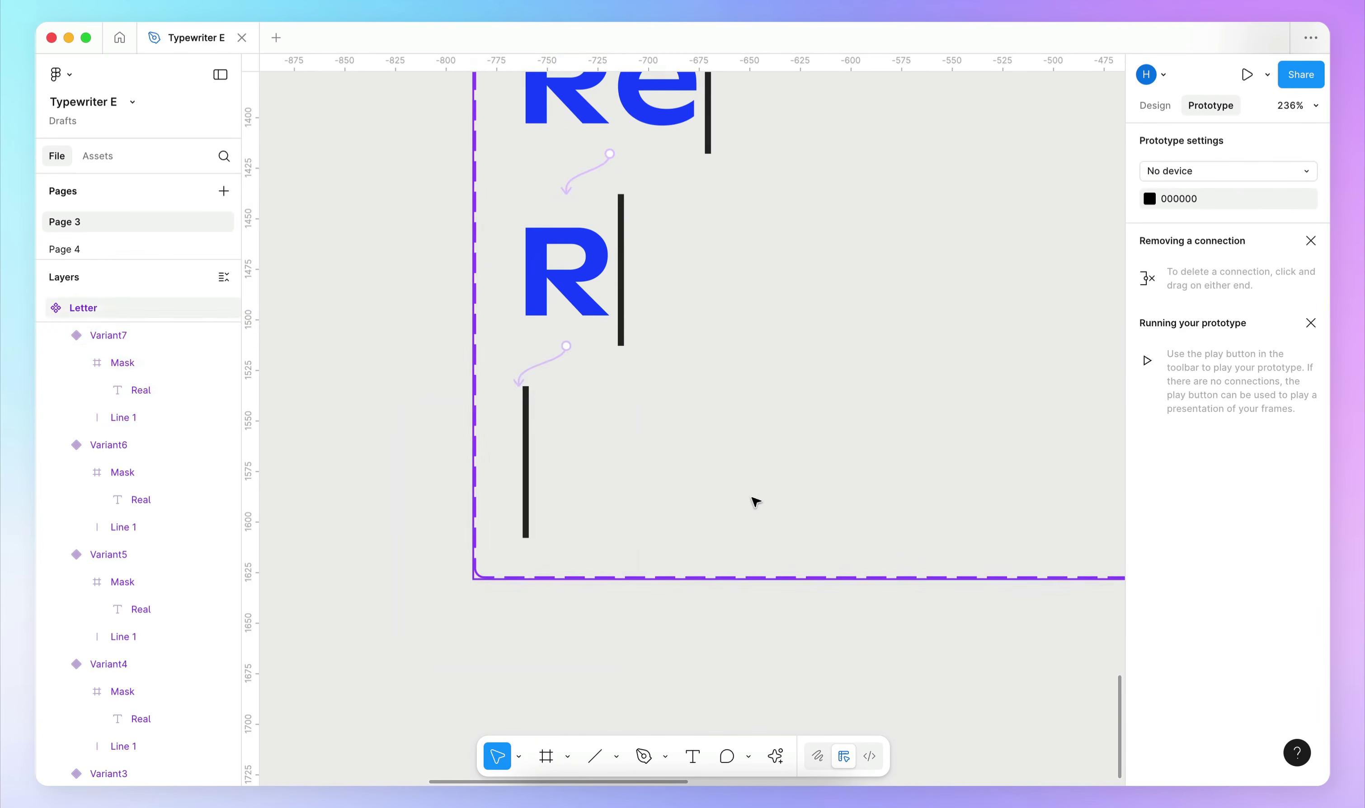
- Set the trigger of the interactions on all the variants to After delay with a 200 ms delay
scroll(752, 496, "down", 10)
scroll(826, 436, "up", 5)
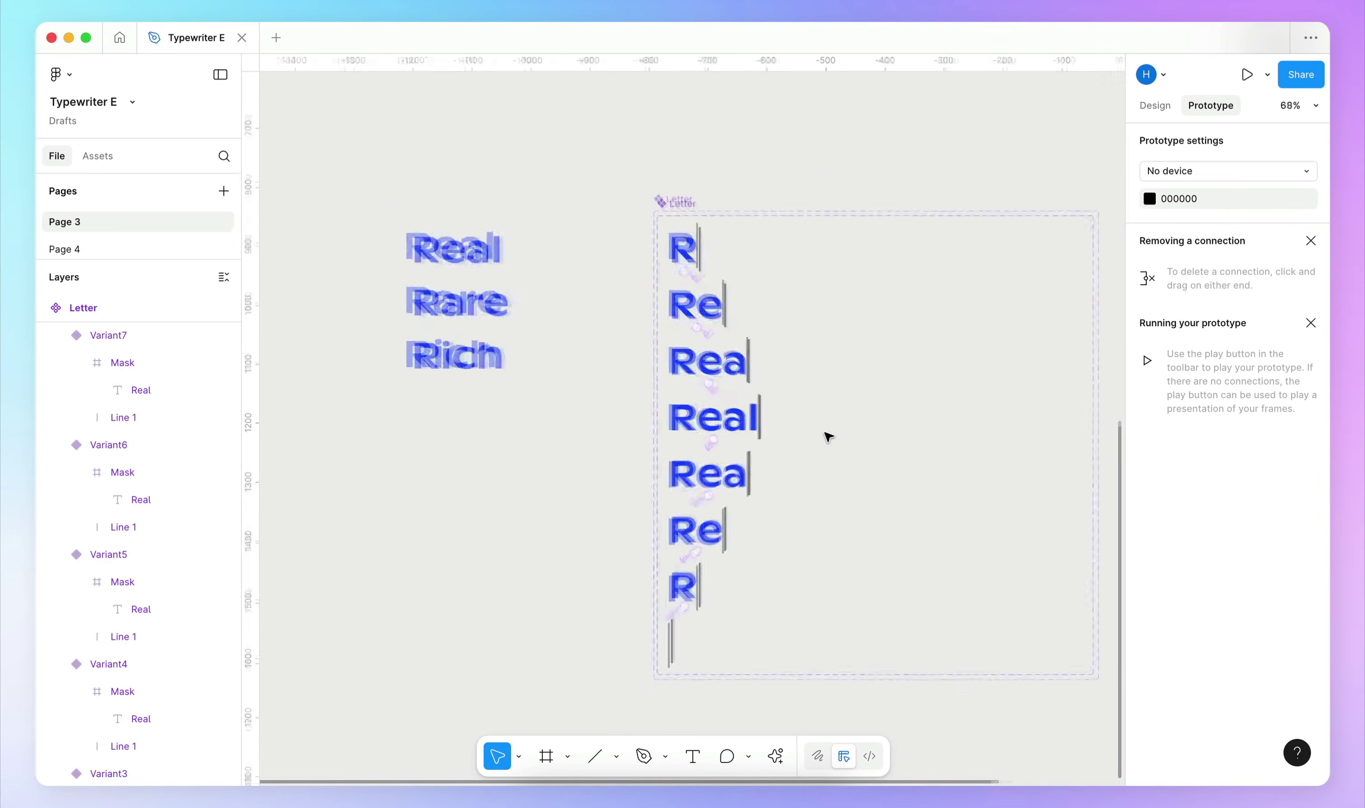
scroll(826, 435, "down", 2)
left_click_drag(558, 92, 774, 652)
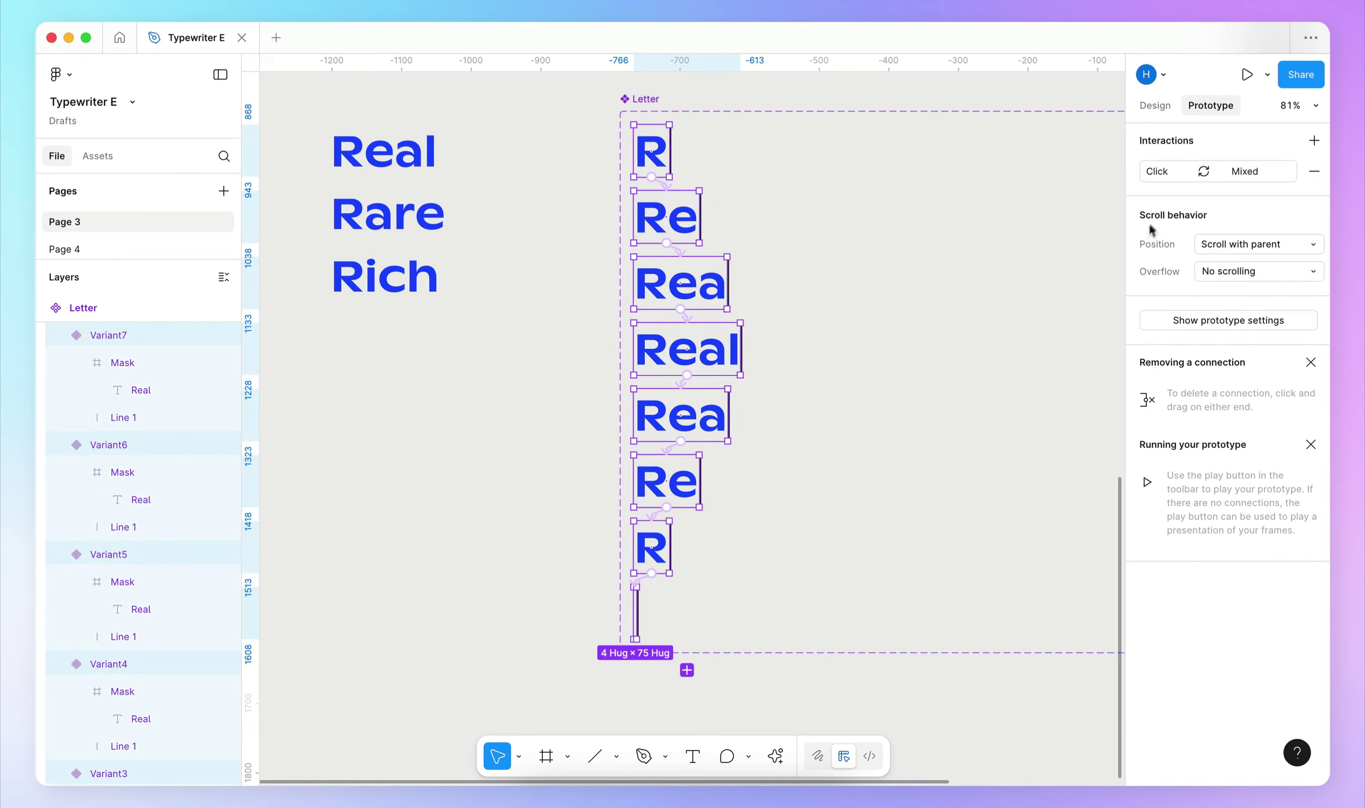
left_click(1161, 174)
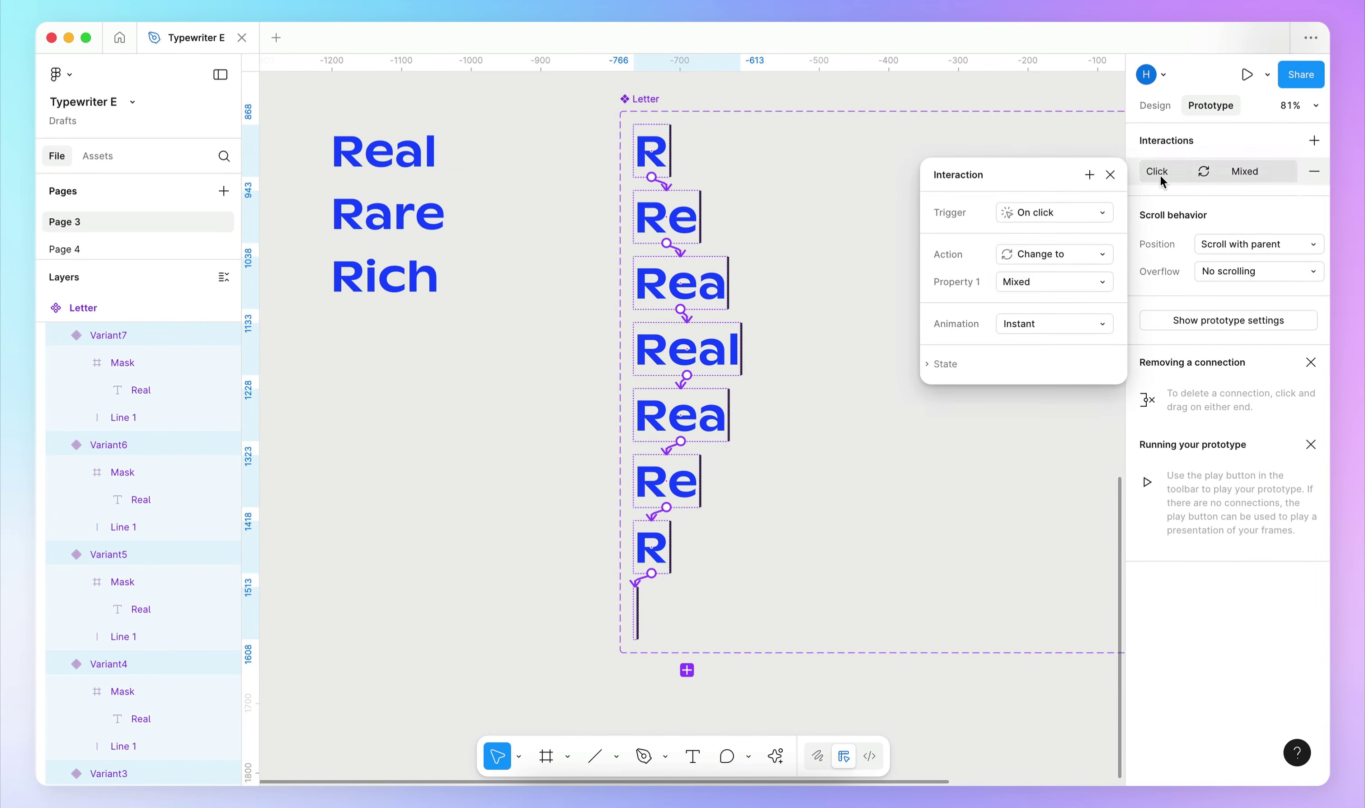
left_click(1049, 217)
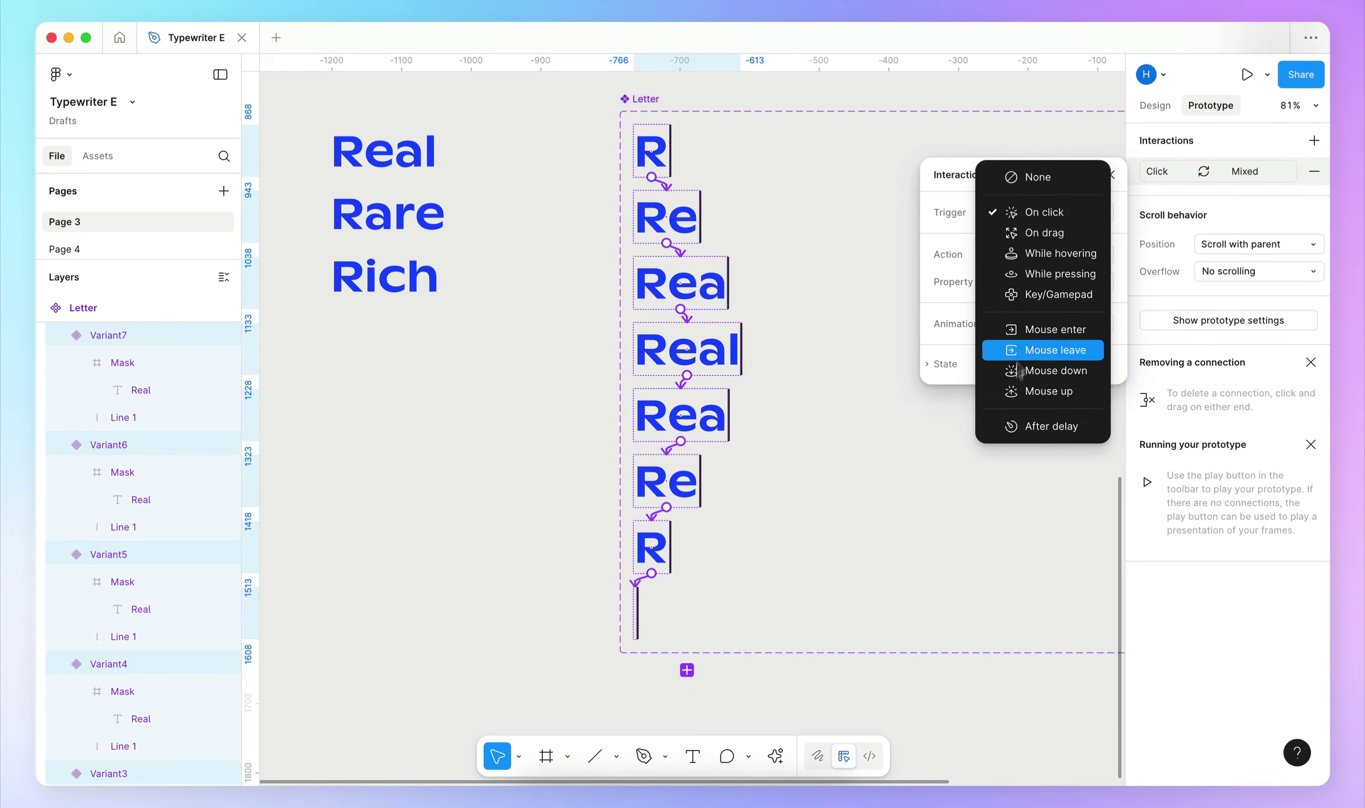
left_click(1053, 428)
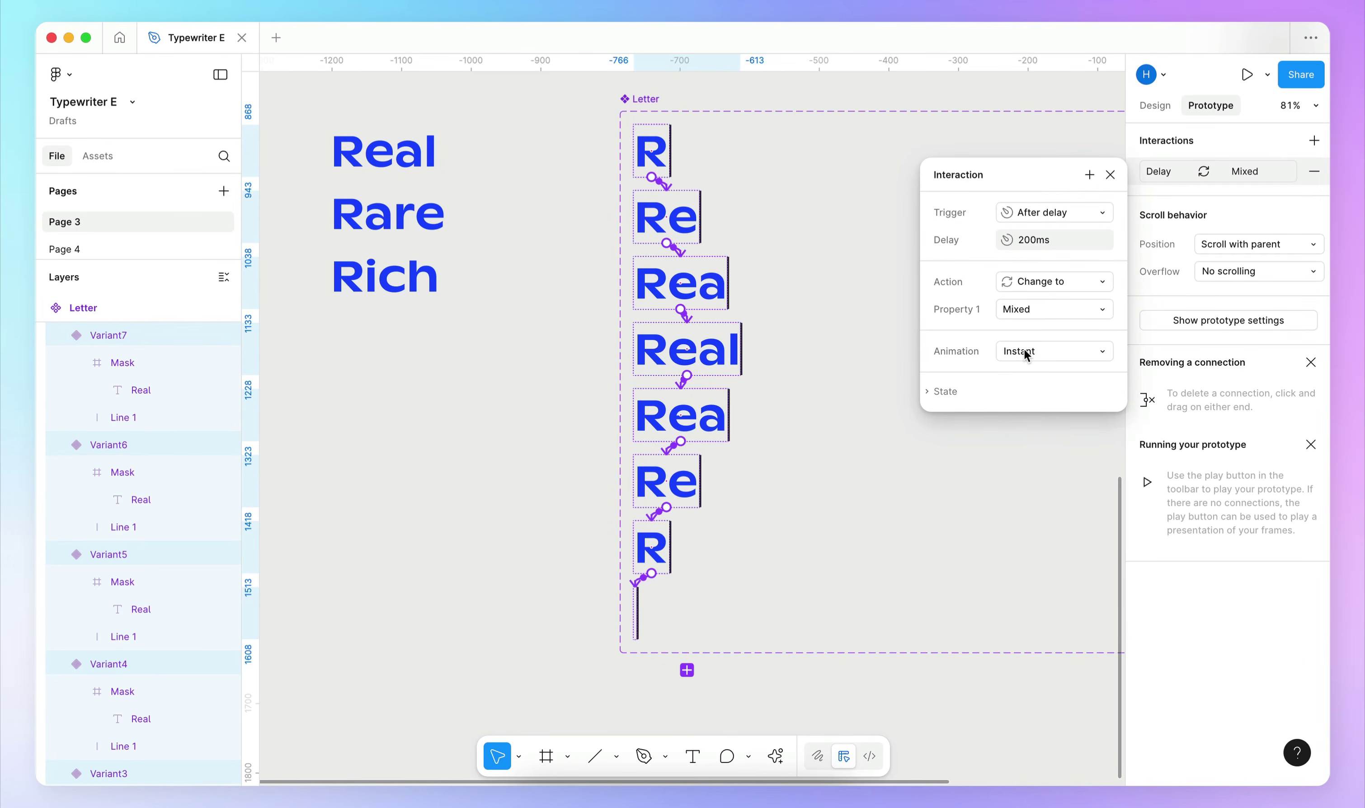
left_click(1109, 176)
left_click(945, 228)
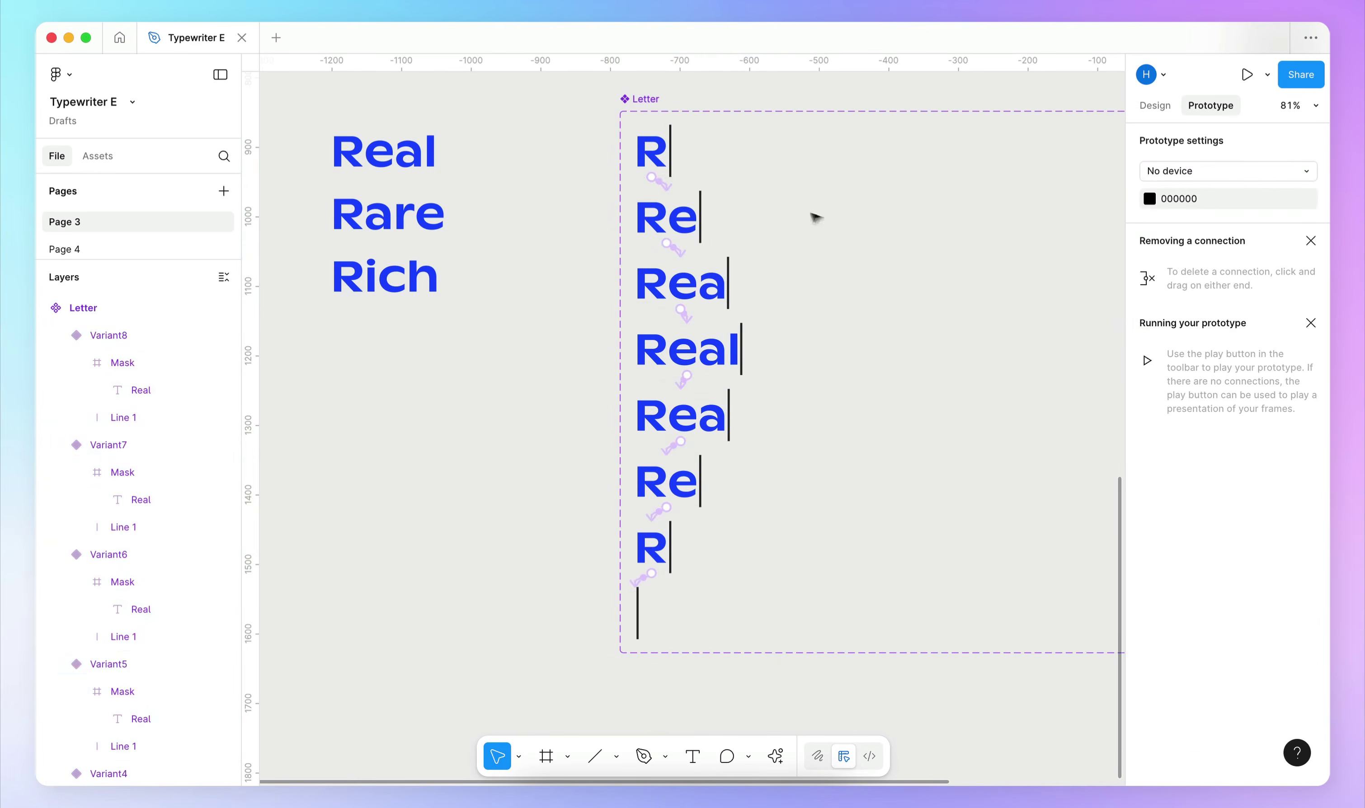
- Duplicate all eight variants as a second column inside the Letter component set, 106 to the right of the first
left_click(1161, 107)
left_click_drag(587, 129, 739, 615)
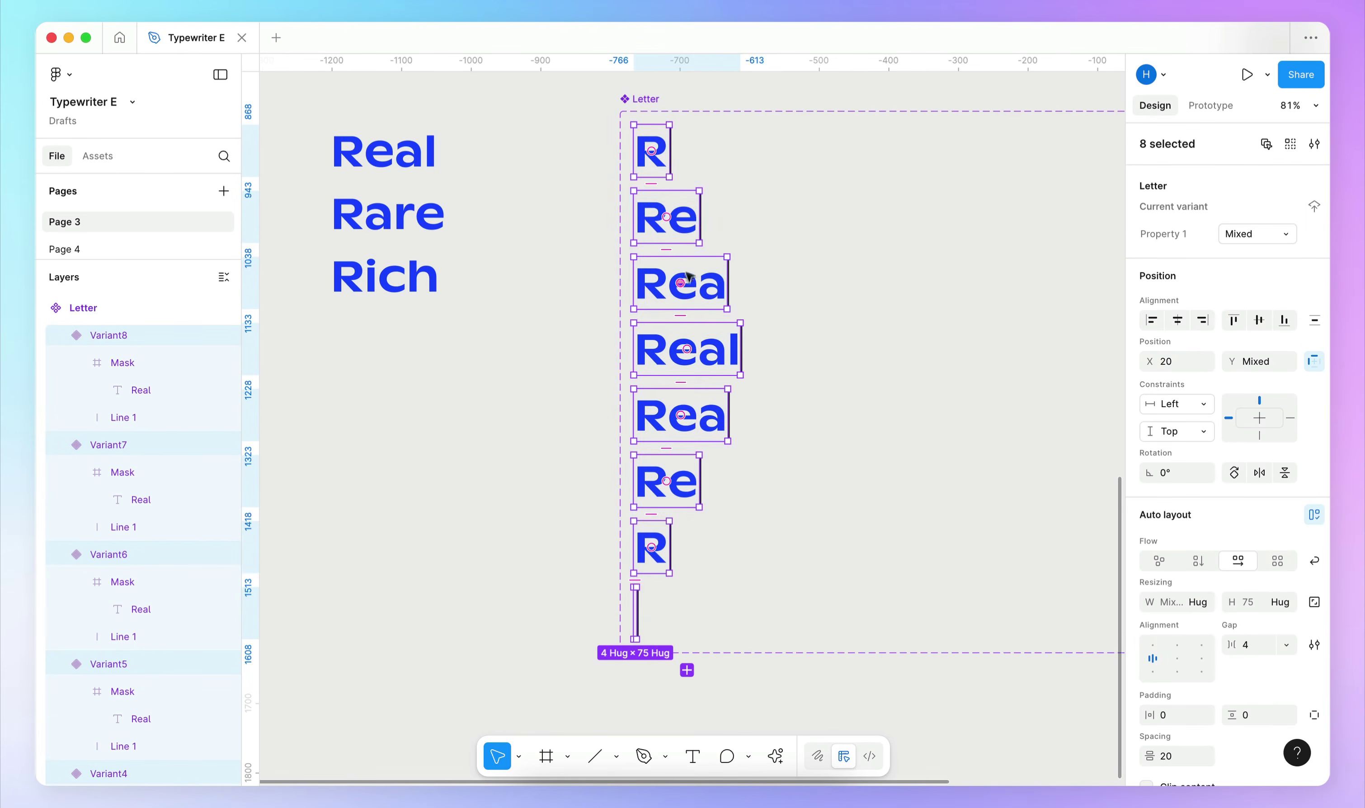
left_click_drag(759, 288, 881, 291)
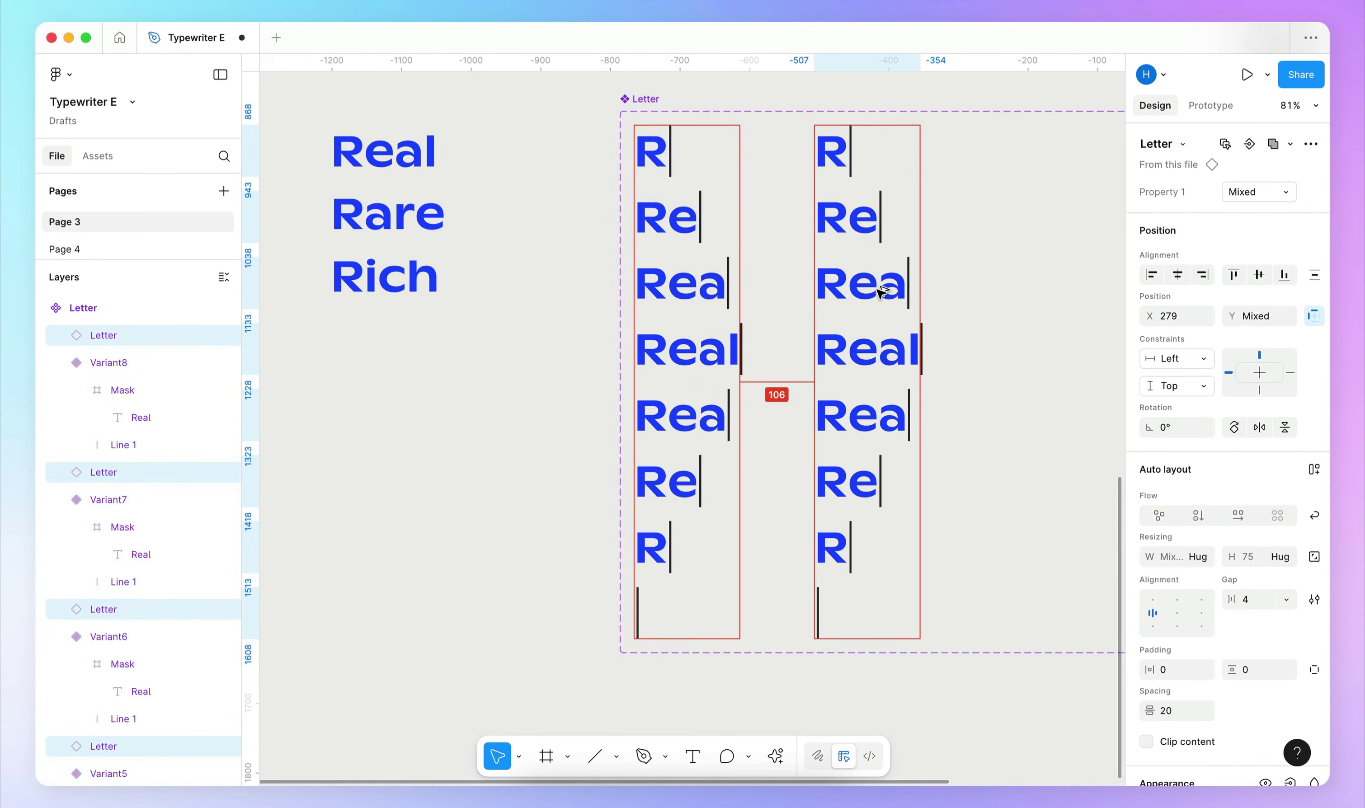
- Copy the word "Rare" and replace "Real" with it in the first four variants of the second column
left_click(490, 222)
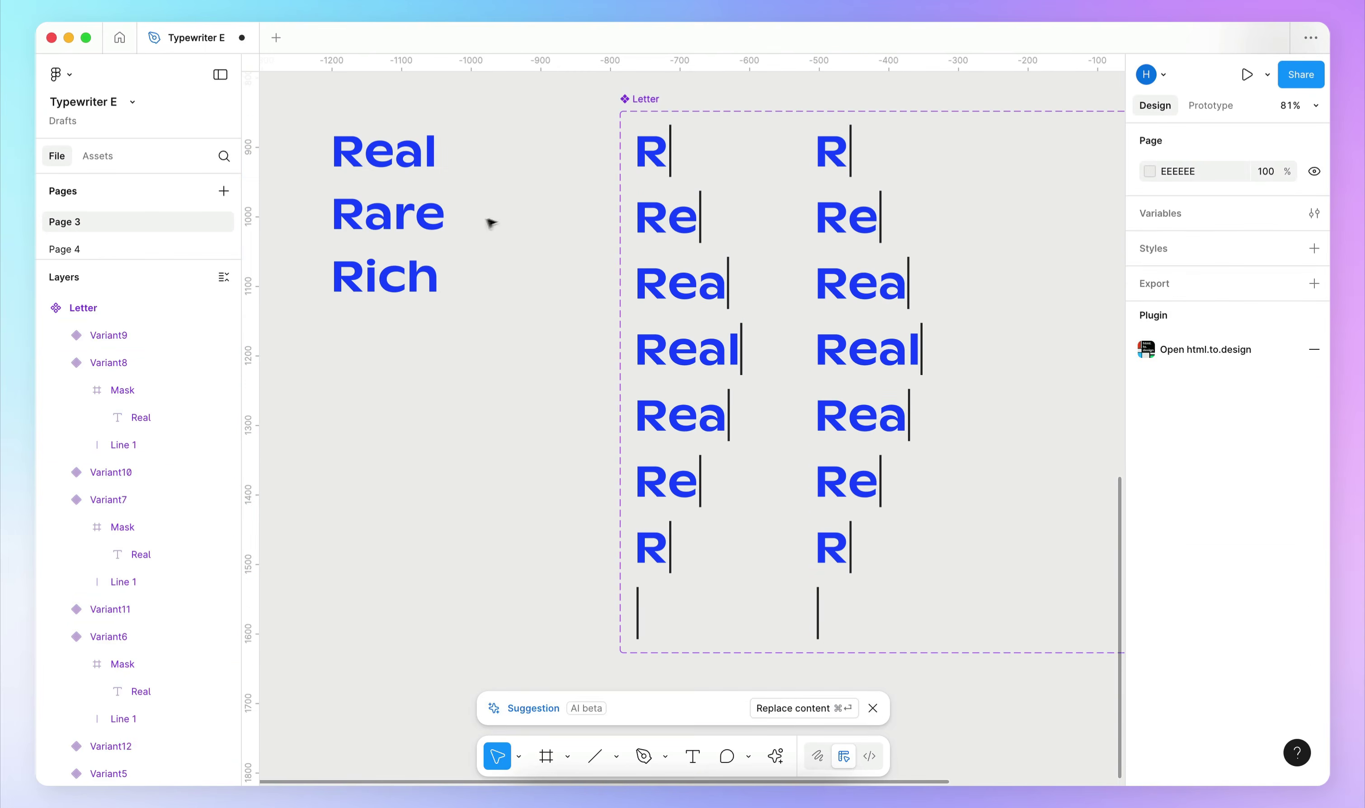
double_click(380, 220)
right_click(380, 221)
left_click(414, 220)
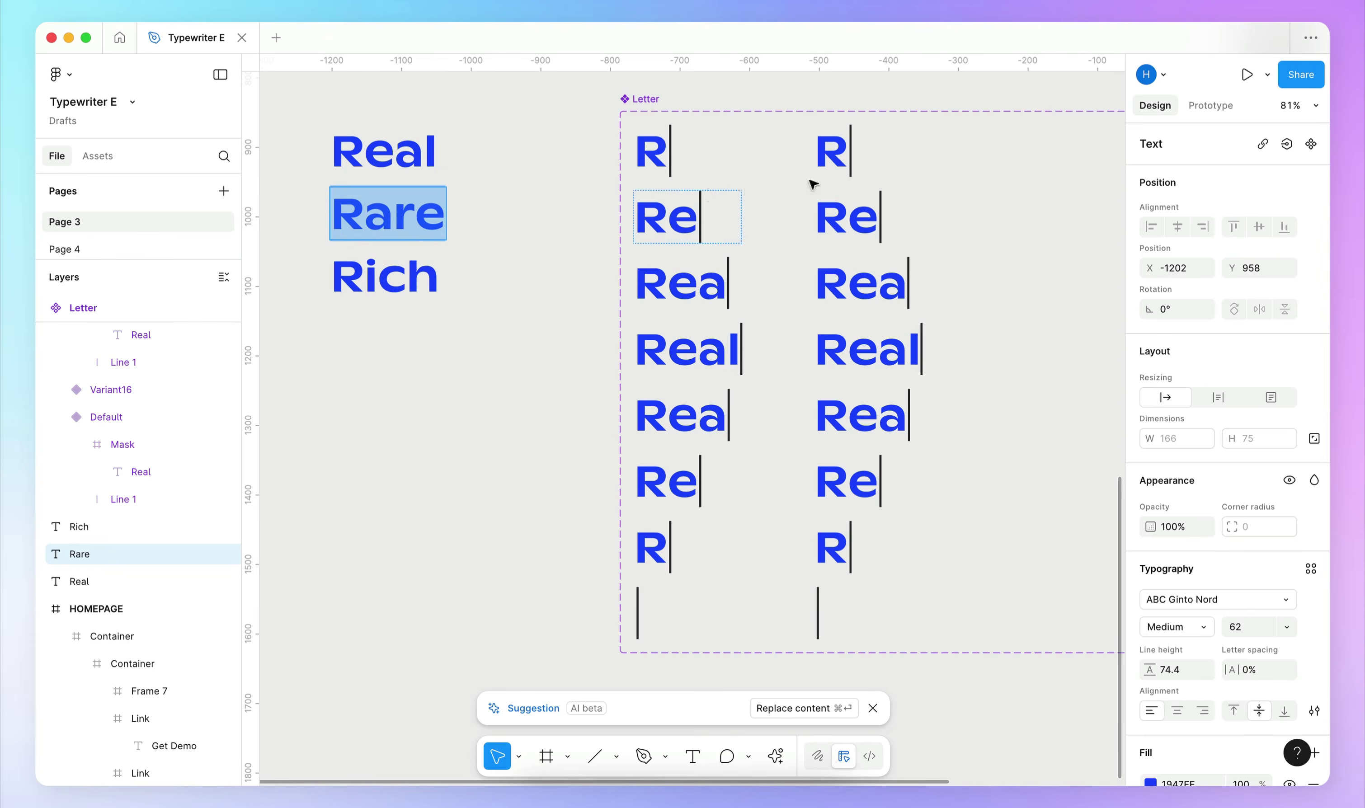
double_click(824, 153)
key("super+v")
double_click(858, 219)
key("super+v")
double_click(856, 286)
key("super+v")
left_click(854, 359)
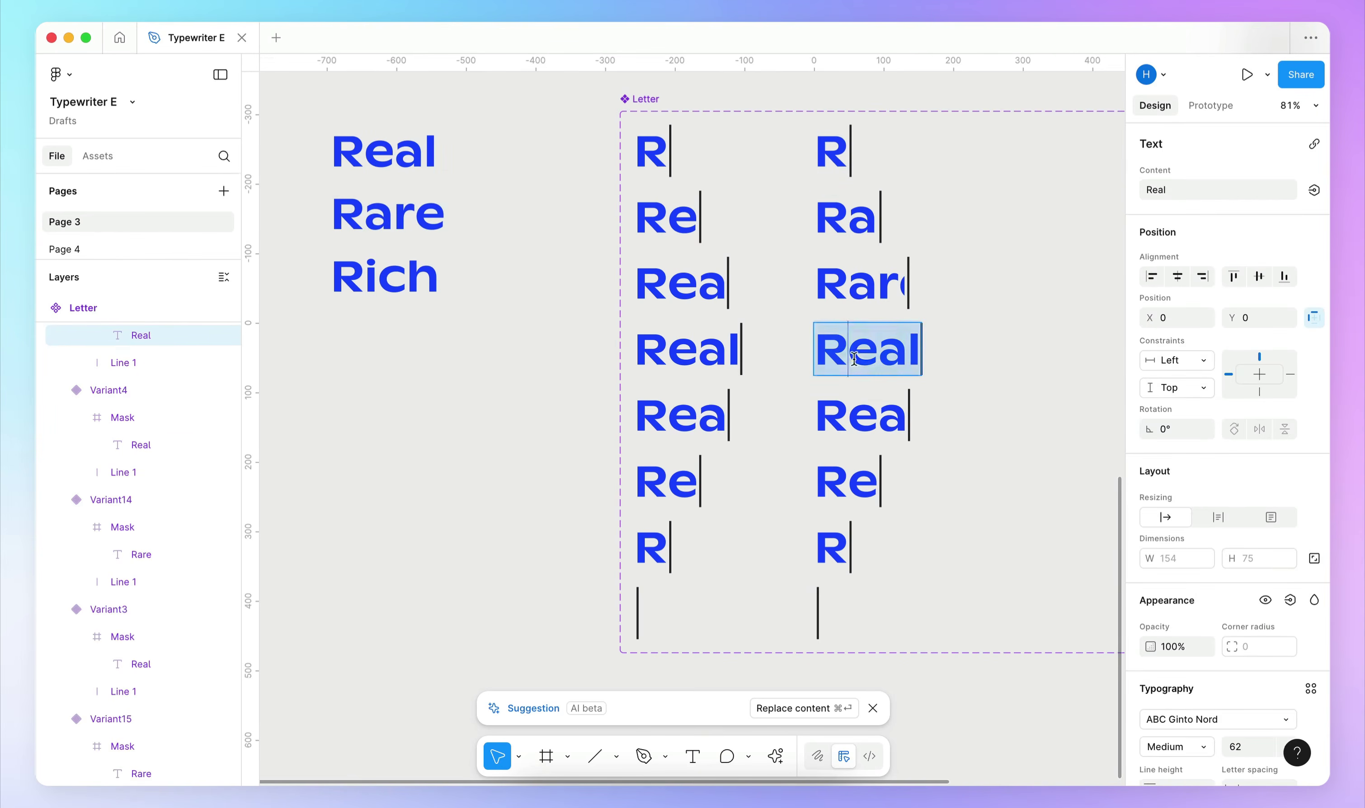
key("super+v")
- Replace "Real" with "Rare" in the fifth, sixth and seventh variants of the second column
double_click(853, 420)
key("super+v")
double_click(850, 485)
key("super+v")
double_click(833, 550)
key("super+v")
key("Escape")
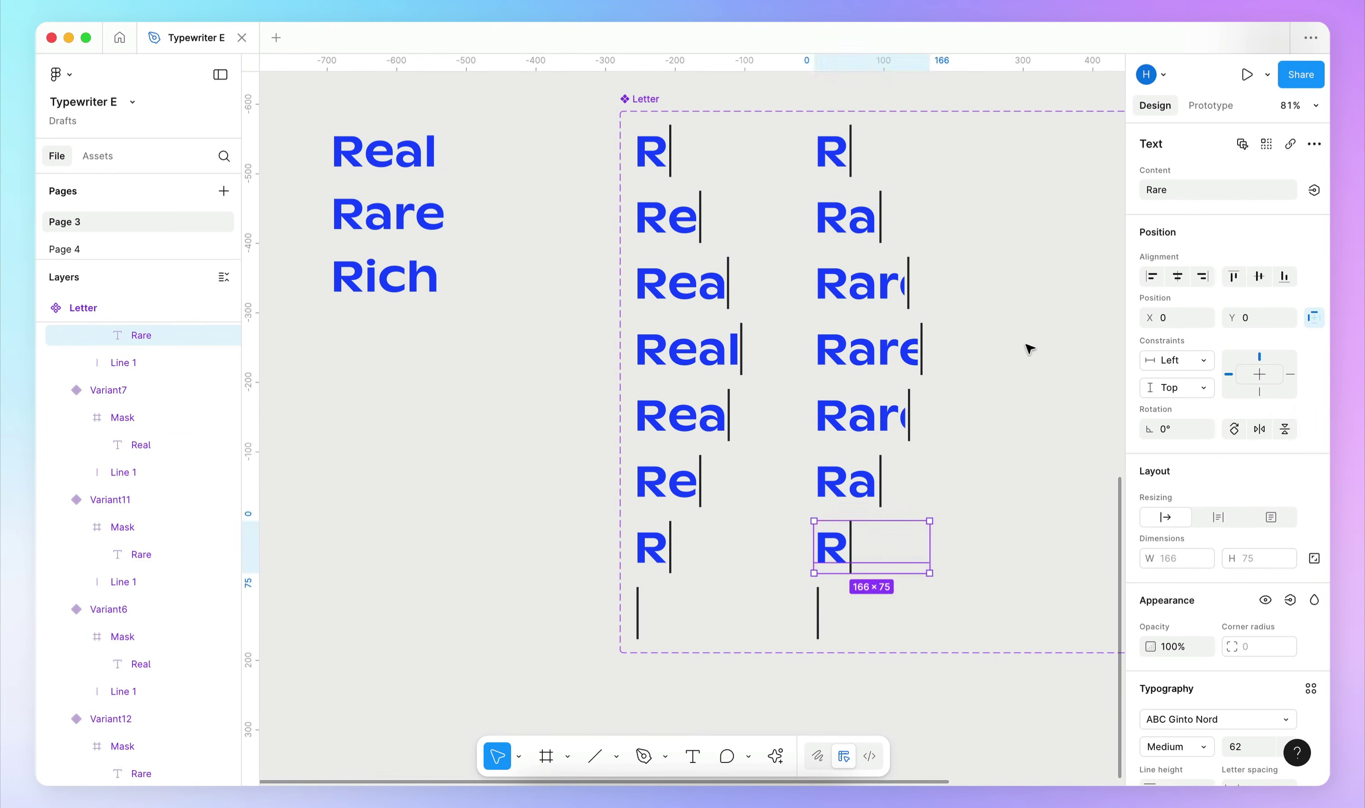
- Narrow the mask of Variant15, second in the "Rare" column, to fit the letters "Ra"
left_click(1029, 348)
scroll(901, 132, "up", 5)
left_click(687, 222)
scroll(765, 417, "up", 3)
left_click(122, 362)
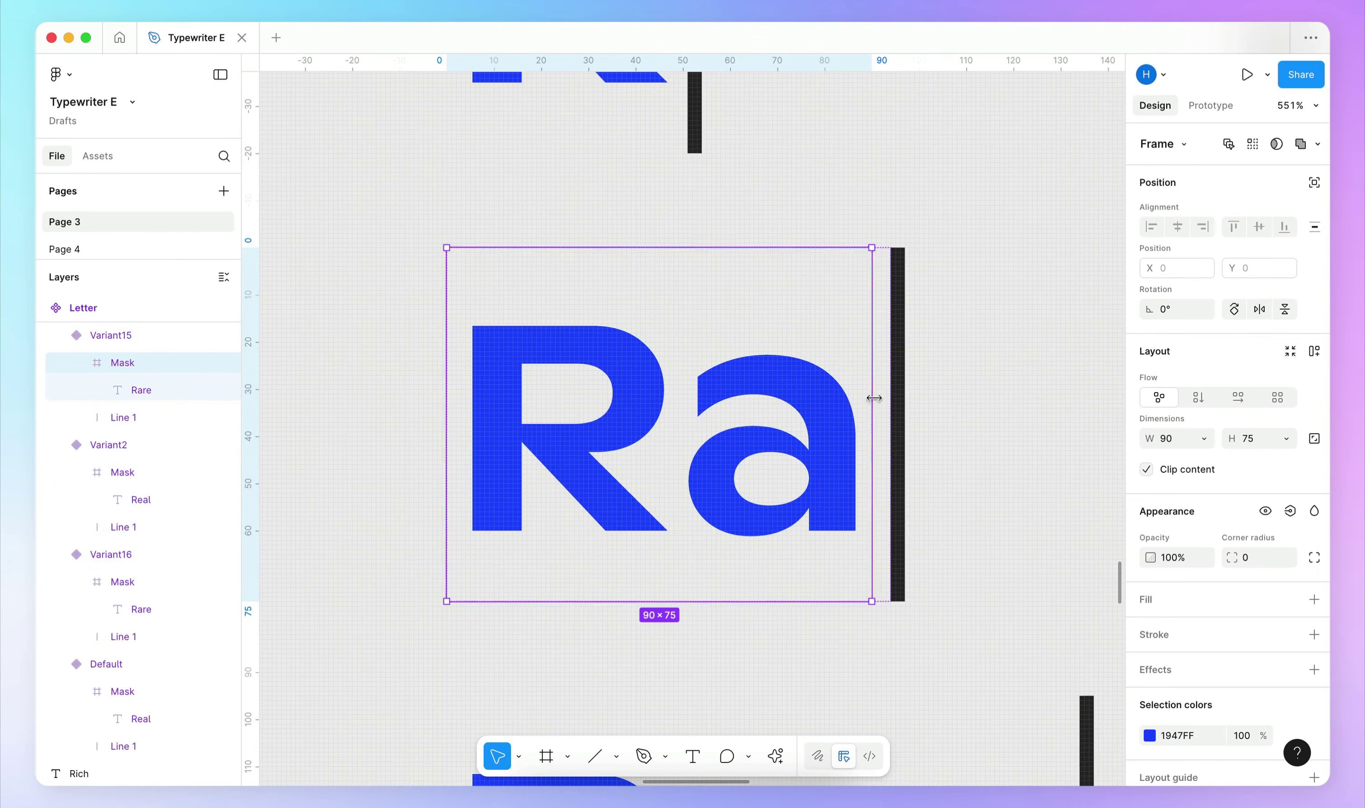
scroll(875, 400, "up", 3)
left_click_drag(850, 420, 830, 423)
- Narrow the mask of Variant14 to 121 wide so that only "Rar" shows
scroll(833, 427, "down", 8)
double_click(844, 451)
scroll(1017, 426, "up", 6)
left_click_drag(1016, 424, 901, 444)
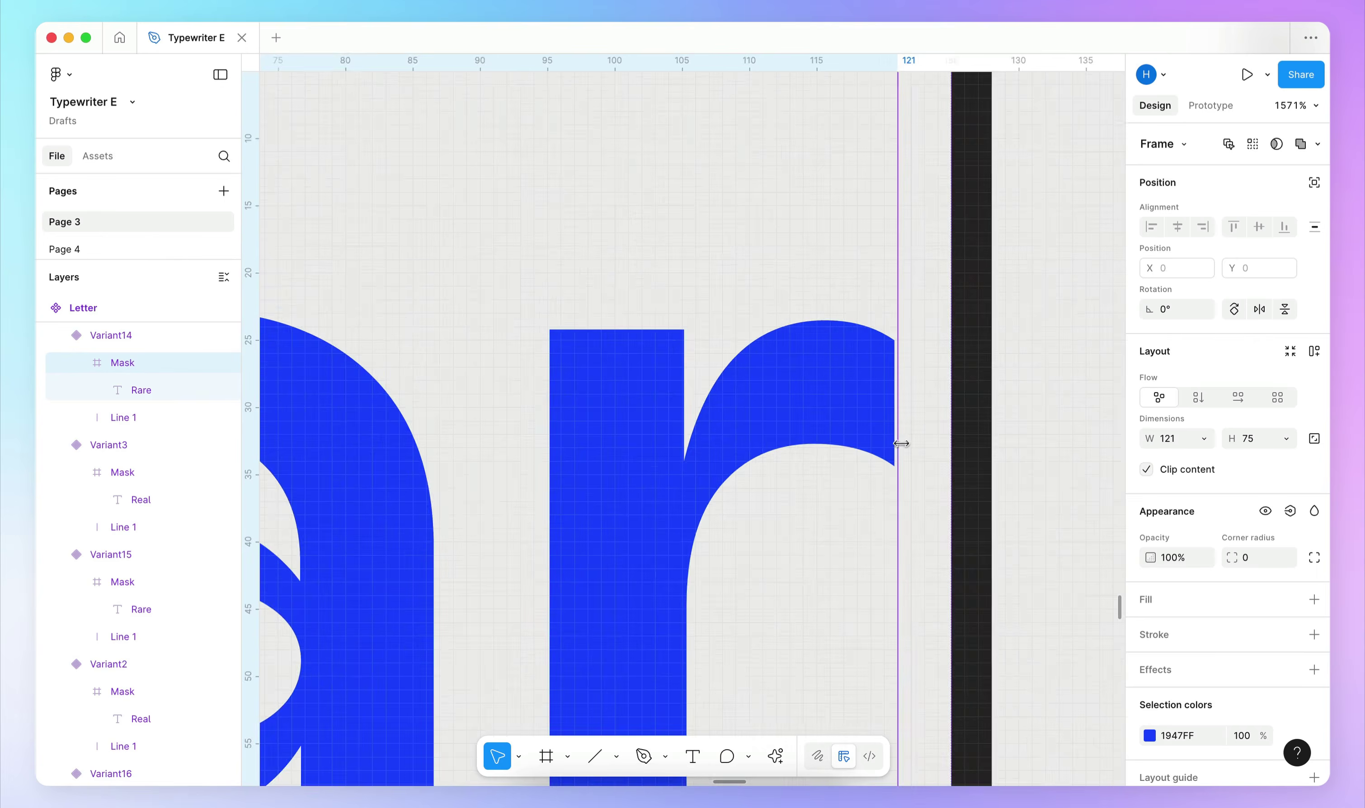
- Widen the mask of Variant13 to 163 so that the whole word "Rare" shows
scroll(901, 443, "down", 8)
double_click(938, 425)
scroll(975, 388, "up", 3)
left_click_drag(991, 360, 1062, 360)
- Narrow the mask of Variant12 to 121 wide so that only "Rar" shows
scroll(1030, 383, "down", 6)
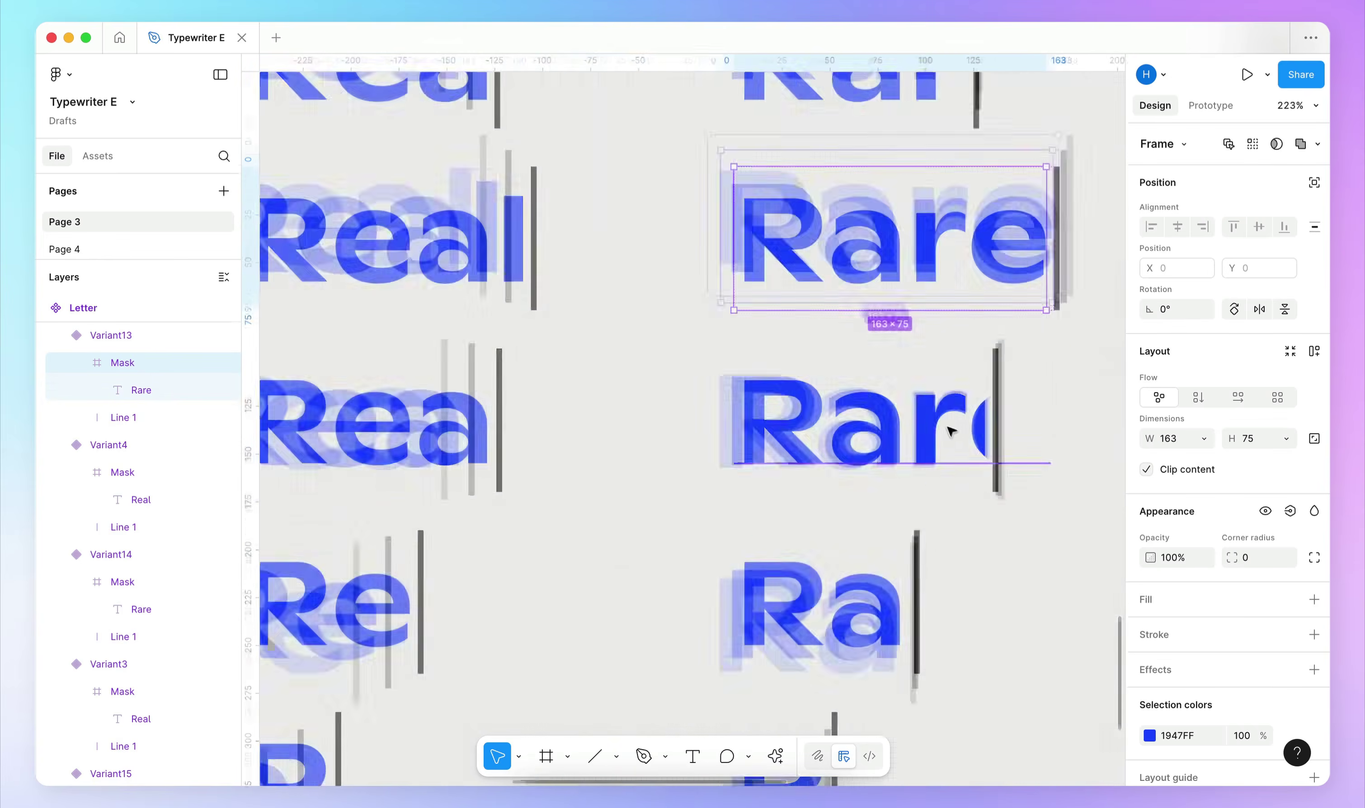
double_click(950, 430)
scroll(951, 431, "up", 4)
left_click_drag(1042, 410, 963, 412)
- Narrow the mask of Variant11, sixth in the "Rare" column, to fit the letters "Ra"
scroll(802, 433, "down", 5)
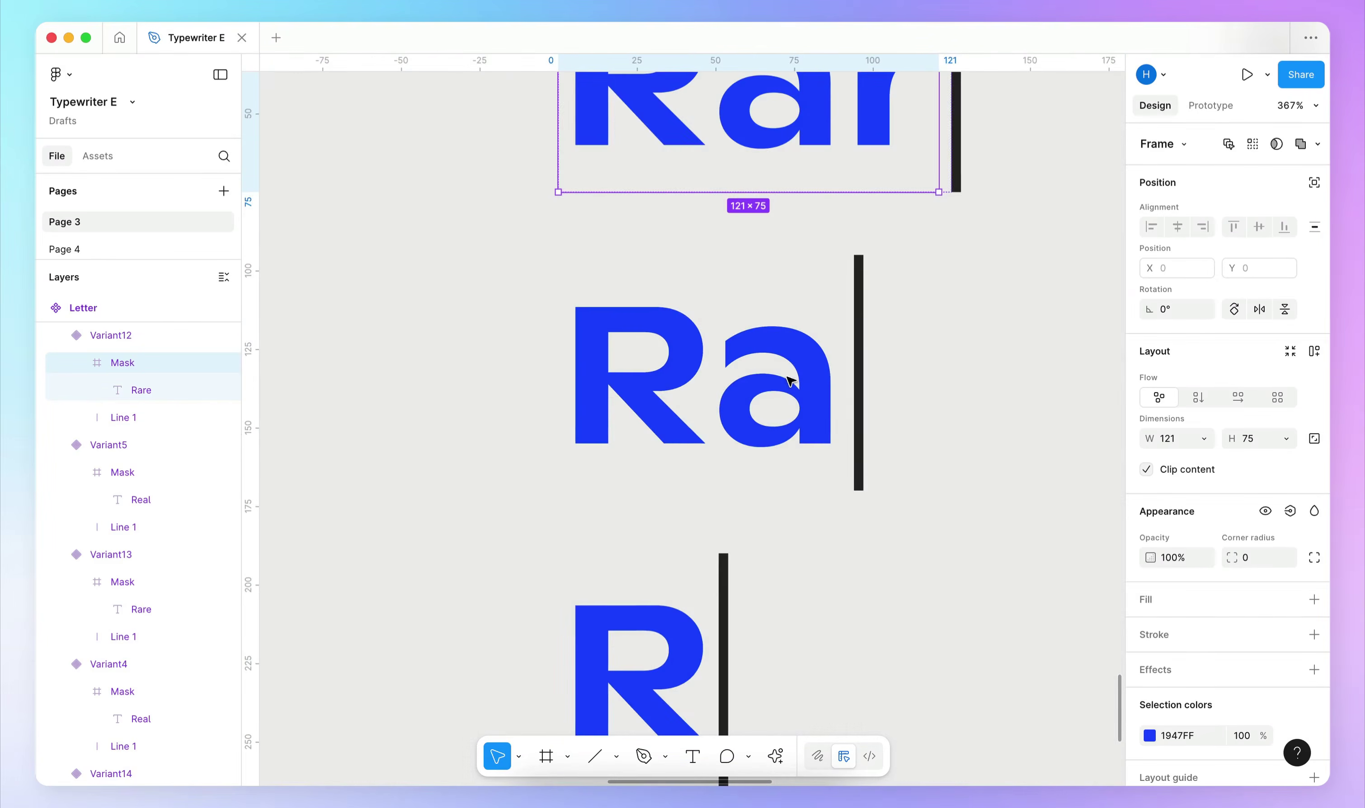
double_click(790, 381)
scroll(789, 382, "up", 4)
left_click_drag(871, 369, 856, 371)
scroll(850, 389, "down", 4)
scroll(798, 392, "down", 4)
double_click(695, 396)
left_click(807, 432)
- Duplicate the eight "Rare" variants as a third column inside the Letter component set
scroll(810, 434, "down", 8)
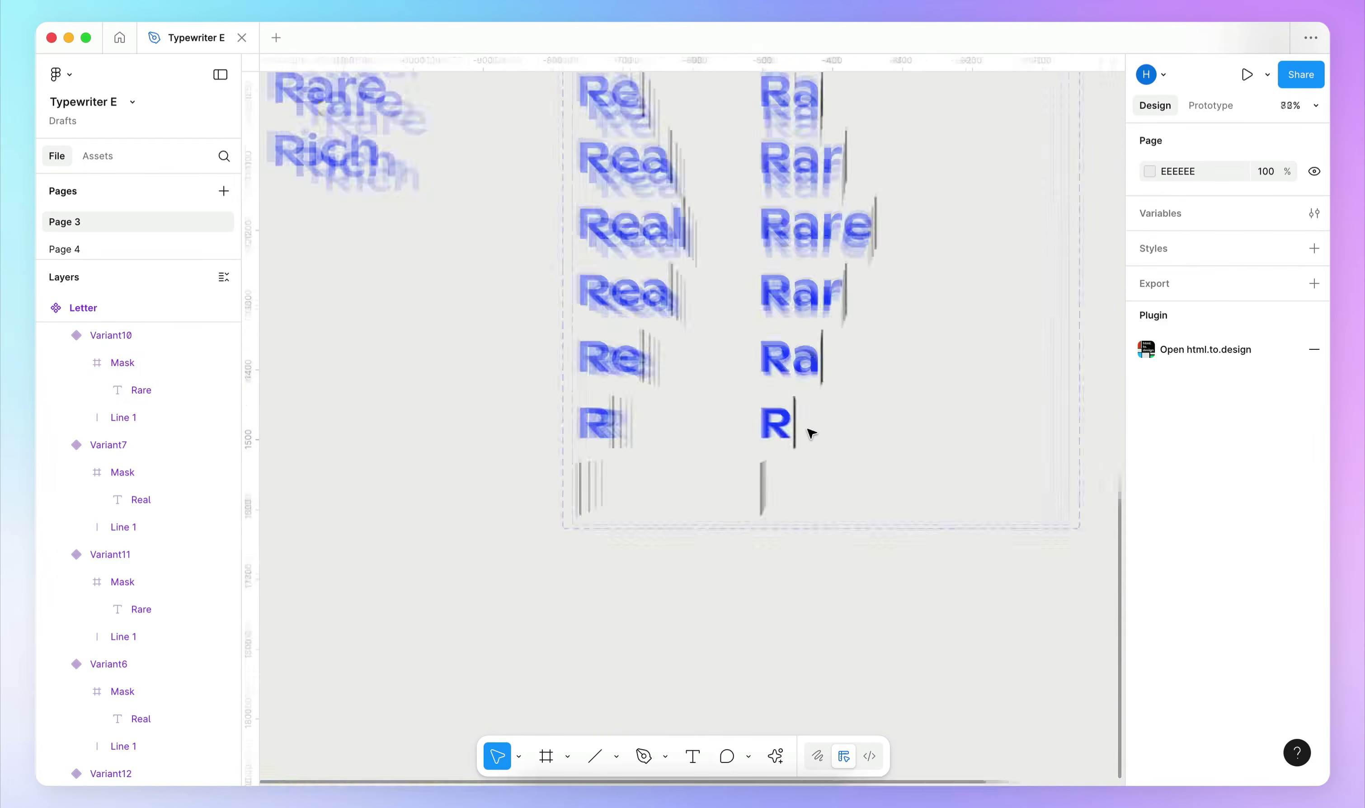
scroll(811, 433, "down", 4)
scroll(811, 434, "up", 3)
left_click_drag(689, 213, 767, 560)
left_click_drag(765, 323, 909, 326, "alt")
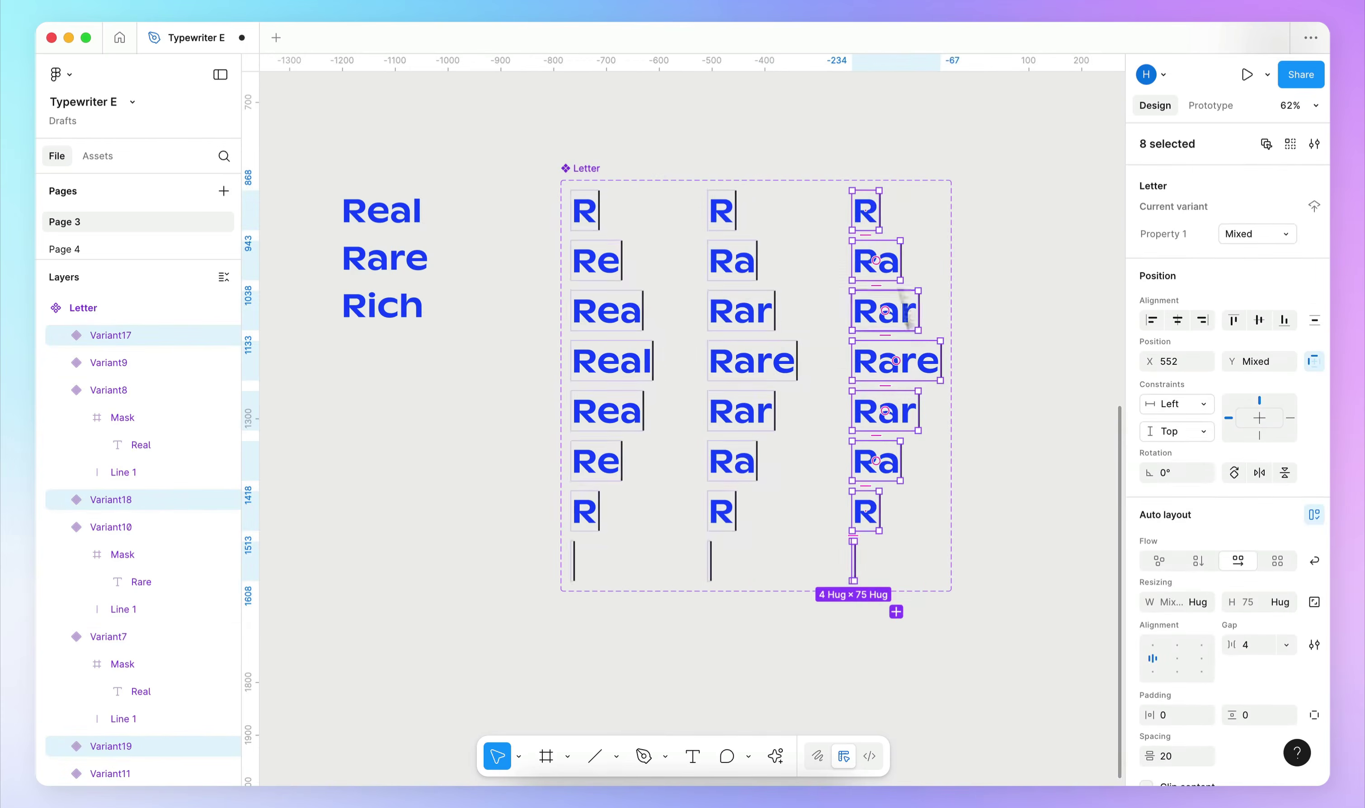
- Copy the word "Rich" and replace "Rare" with it in the first four variants of the third column
scroll(776, 331, "up", 2)
double_click(352, 338)
key("super+c")
double_click(876, 236)
key("super+v")
scroll(937, 284, "up", 5)
double_click(855, 319)
key("super+v")
double_click(858, 421)
key("super+v")
double_click(856, 333)
key("super+v")
- Replace "Rare" with "Rich" in the fifth, sixth and seventh variants of the third column
double_click(859, 451)
key("super+v")
double_click(842, 399)
key("super+v")
double_click(820, 509)
key("super+v")
left_click(1057, 463)
left_click(1057, 463)
- Narrow the mask of Variant23, second in the "Rich" column, so that only "Ri" shows
scroll(884, 256, "up", 7)
scroll(884, 257, "up", 5)
double_click(718, 531)
scroll(718, 531, "up", 3)
left_click_drag(1025, 553, 882, 561)
- Narrow the mask of Variant22 to 107 wide so that only "Ric" shows
scroll(886, 565, "down", 10)
scroll(886, 566, "down", 3)
double_click(914, 443)
left_click_drag(1022, 382, 952, 428)
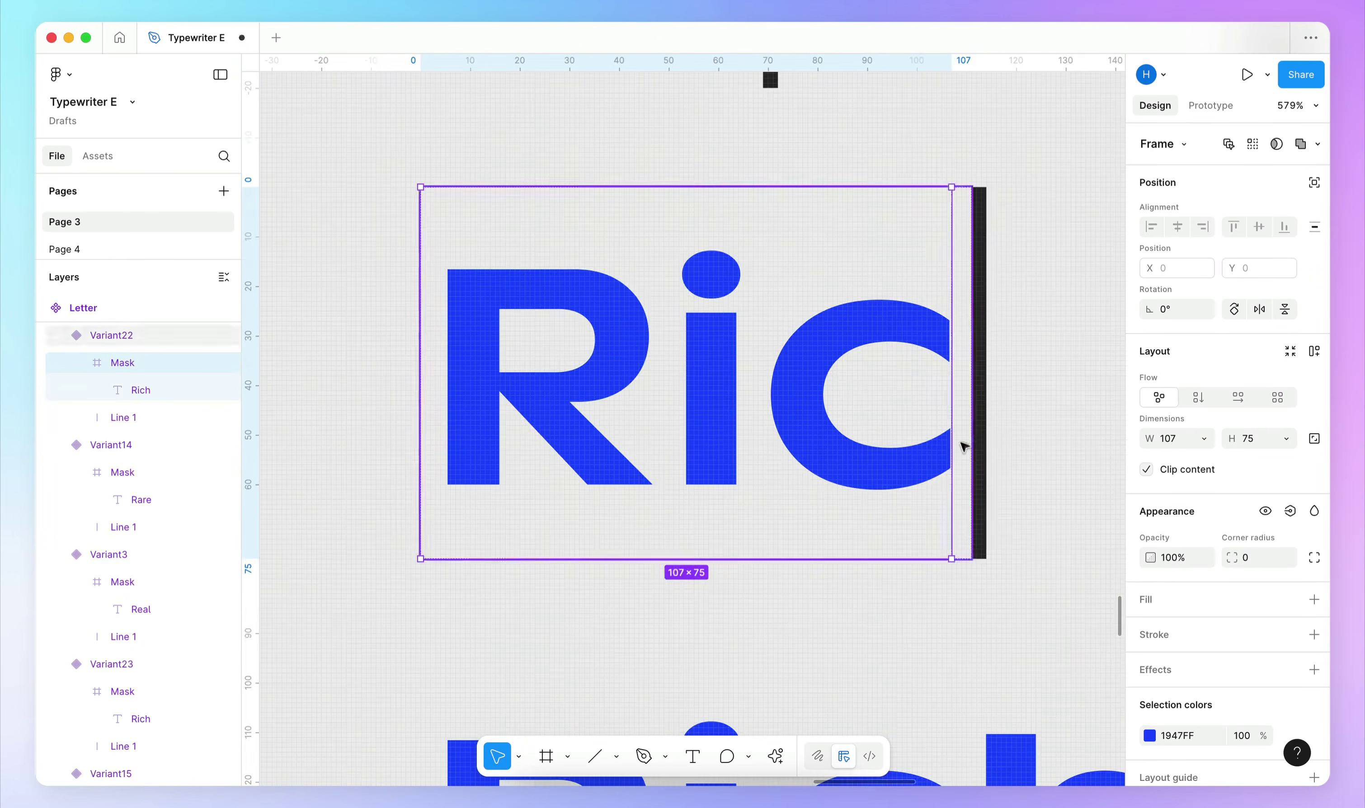
- Narrow the mask of Variant21 to 153 wide so that it fits the whole word "Rich"
scroll(967, 443, "down", 8)
scroll(966, 443, "right", 3)
double_click(969, 445)
double_click(969, 446)
left_click(1021, 344)
double_click(860, 397)
left_click_drag(1040, 475, 989, 481)
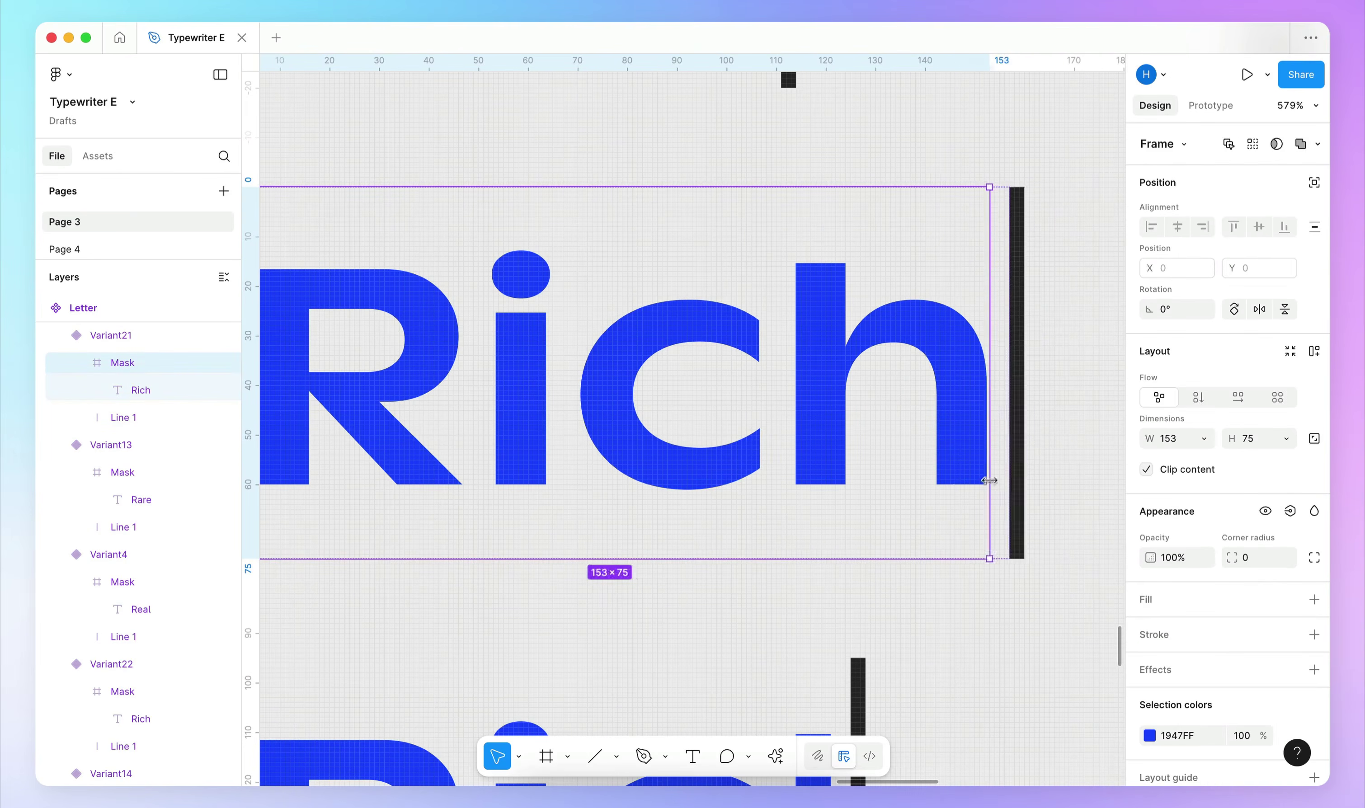
- Narrow the mask of Variant20, fifth in the "Rich" column, so that only "Ric" shows
scroll(989, 480, "down", 6)
double_click(665, 506)
left_click_drag(831, 512, 761, 518)
- Narrow the mask of Variant19, sixth in the "Rich" column, so that only "Ri" shows
scroll(720, 516, "down", 10)
scroll(692, 482, "left", 4)
double_click(777, 392)
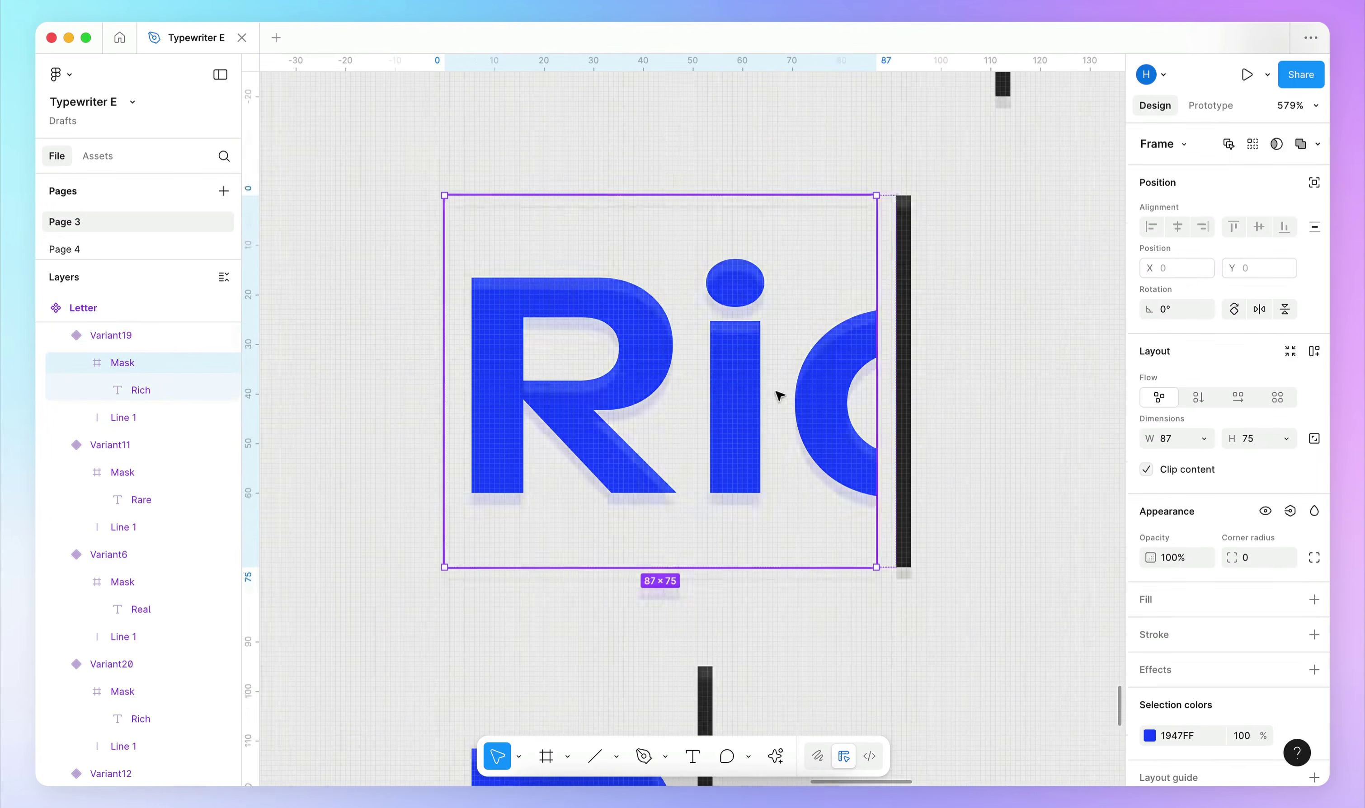
scroll(780, 395, "up", 3)
left_click_drag(876, 474, 768, 478)
scroll(767, 478, "down", 10)
double_click(650, 355)
scroll(788, 323, "down", 10)
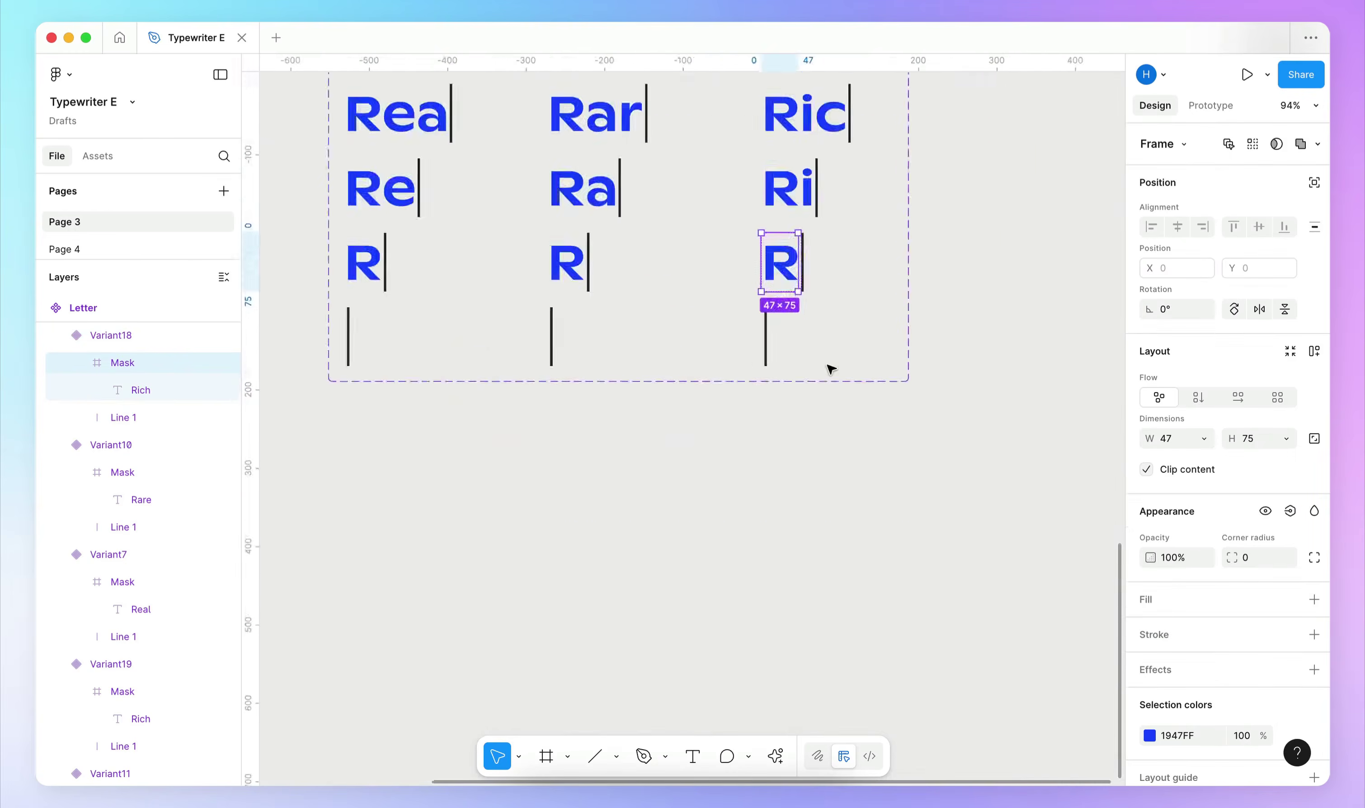
- Check the prototype interaction settings shared by the variants in all three columns
scroll(831, 368, "down", 5)
key("Escape")
left_click(1211, 106)
left_click_drag(426, 113, 961, 685)
left_click(1160, 172)
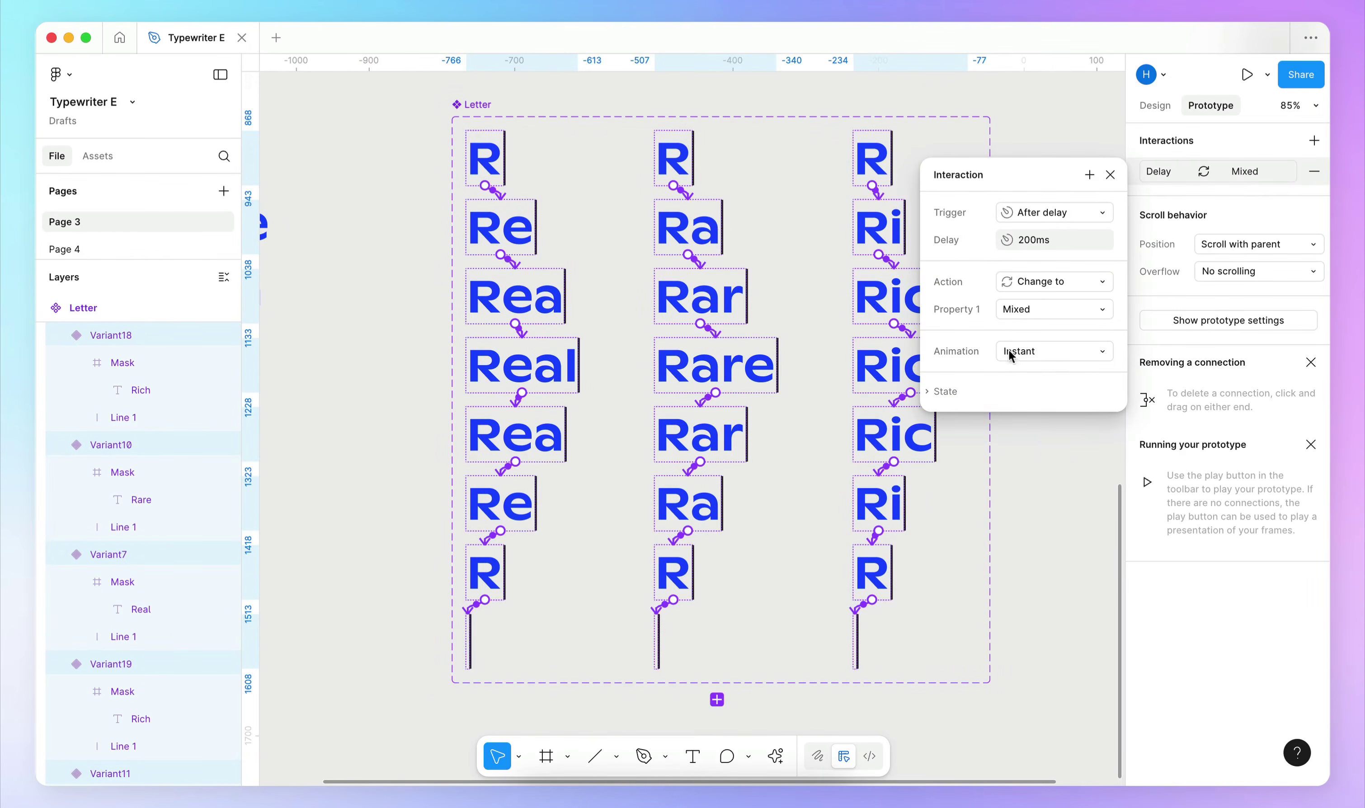
left_click(1109, 175)
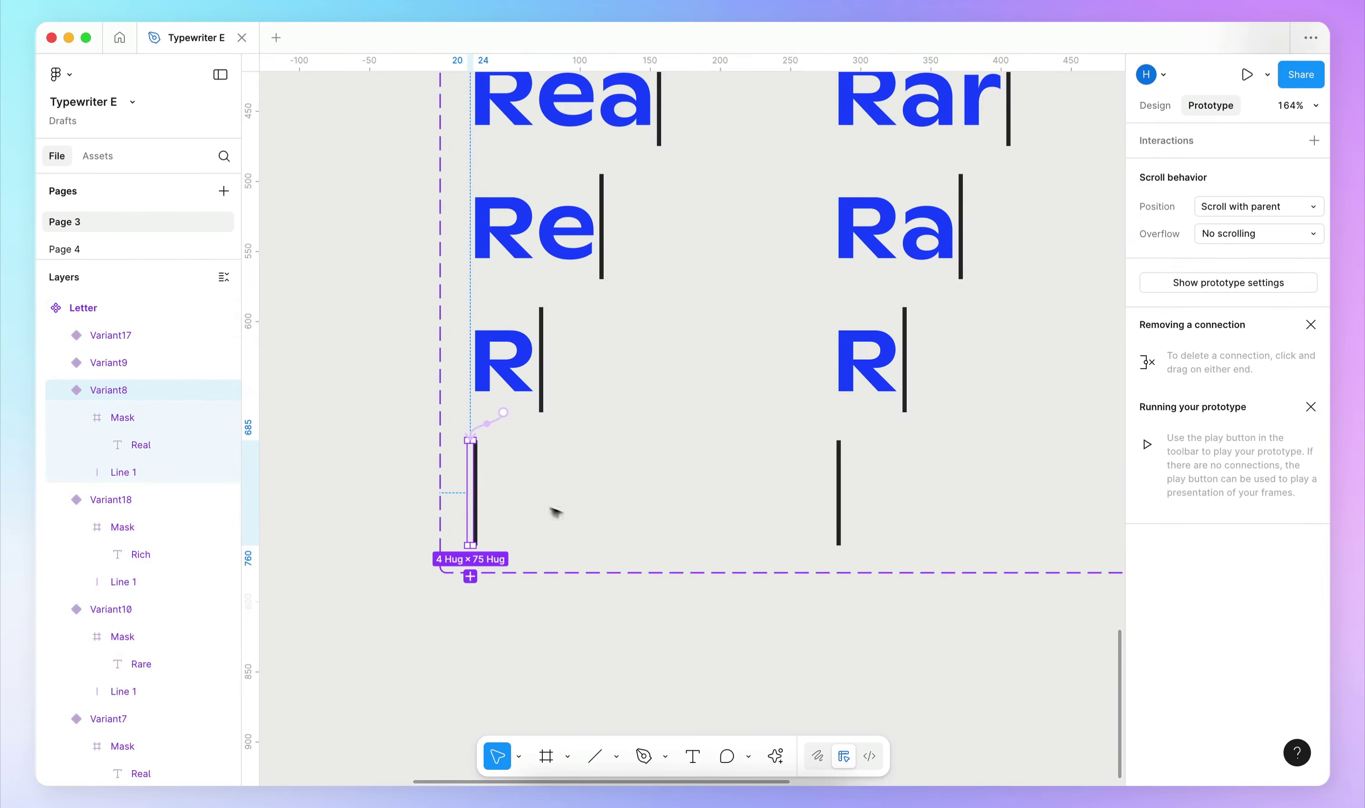
- Link the last variant of the "Real" column to Variant16, the first of the "Rare" column, with an After delay trigger and Instant animation
scroll(545, 507, "down", 10)
scroll(562, 518, "up", 5)
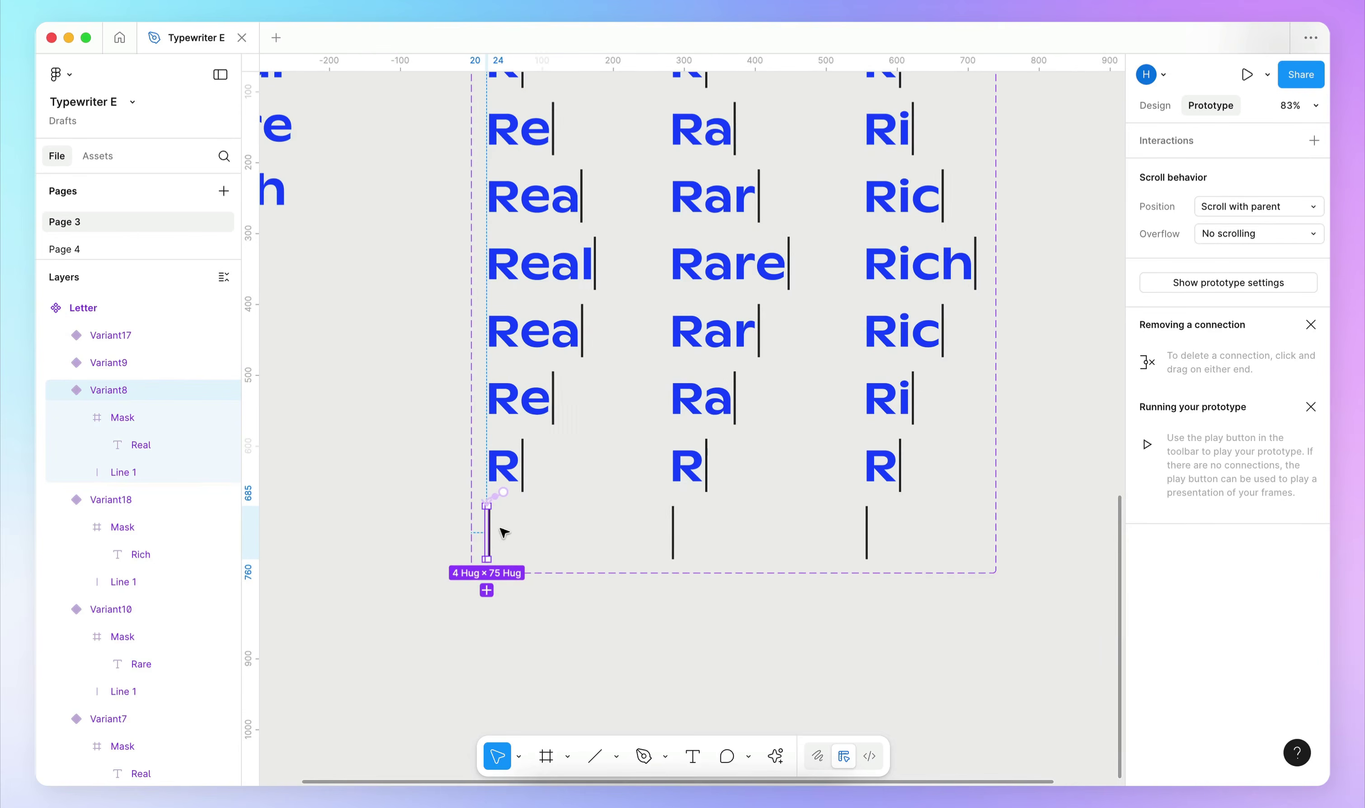
left_click_drag(491, 533, 687, 83)
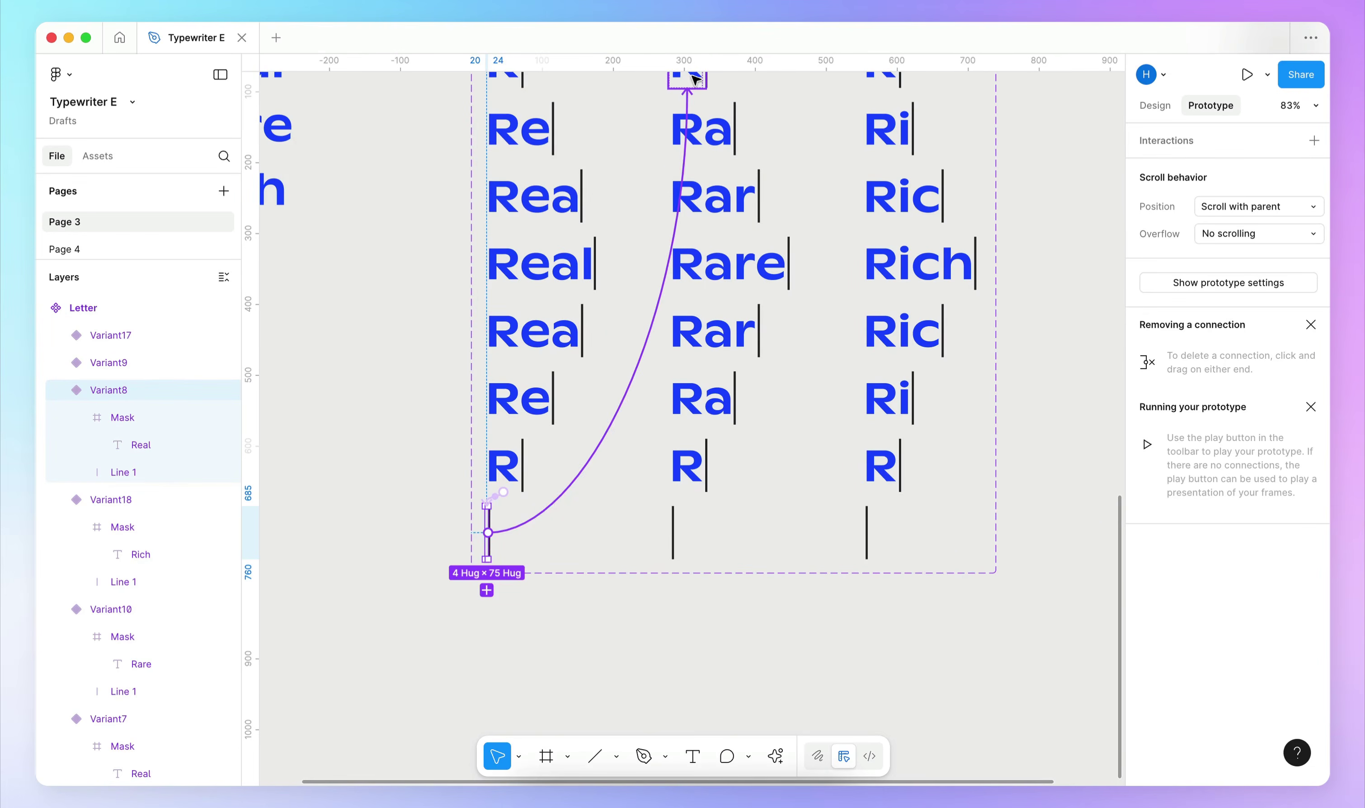
scroll(719, 121, "up", 4)
left_click(721, 286)
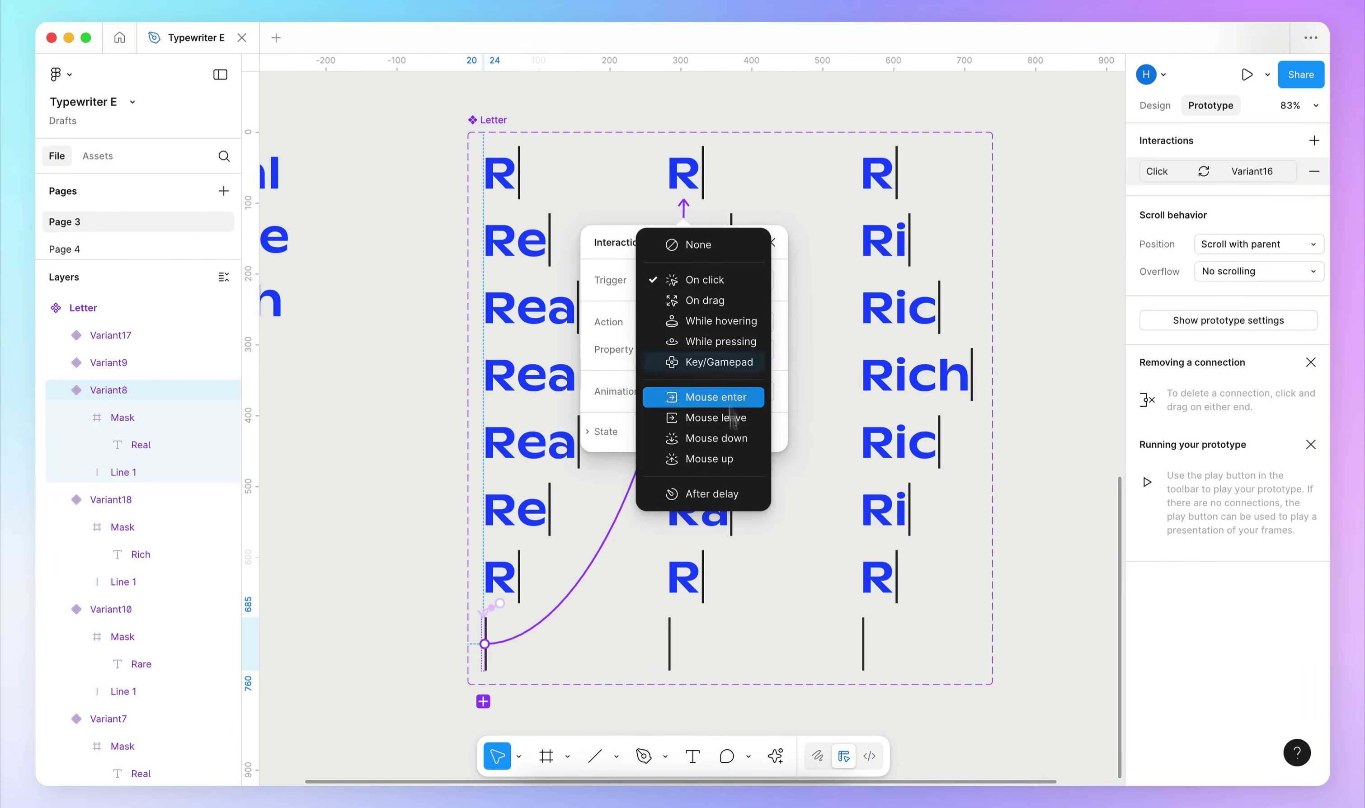
left_click(722, 494)
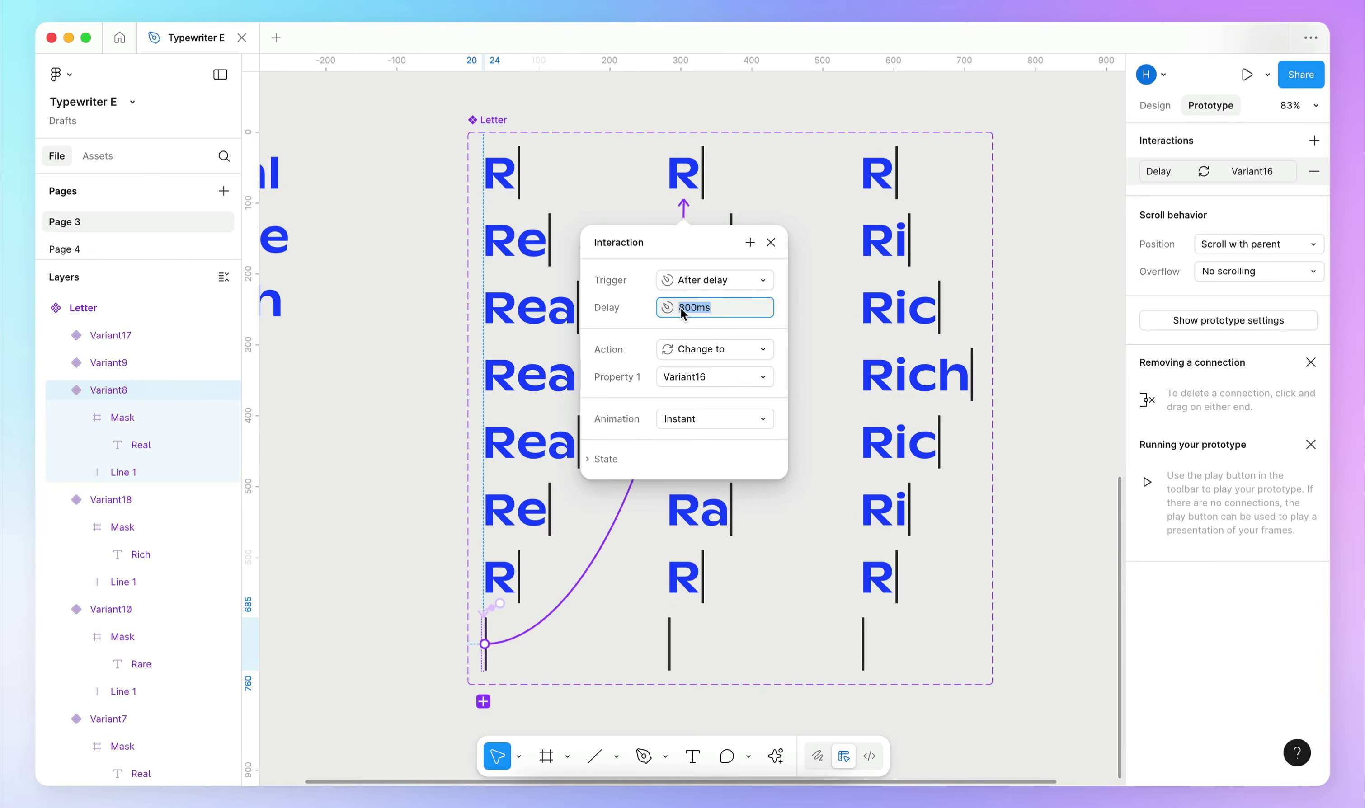
left_click(771, 242)
- Link the last variant of the "Rare" column to Variant24, the first of the "Rich" column, with an After delay trigger
left_click(667, 643)
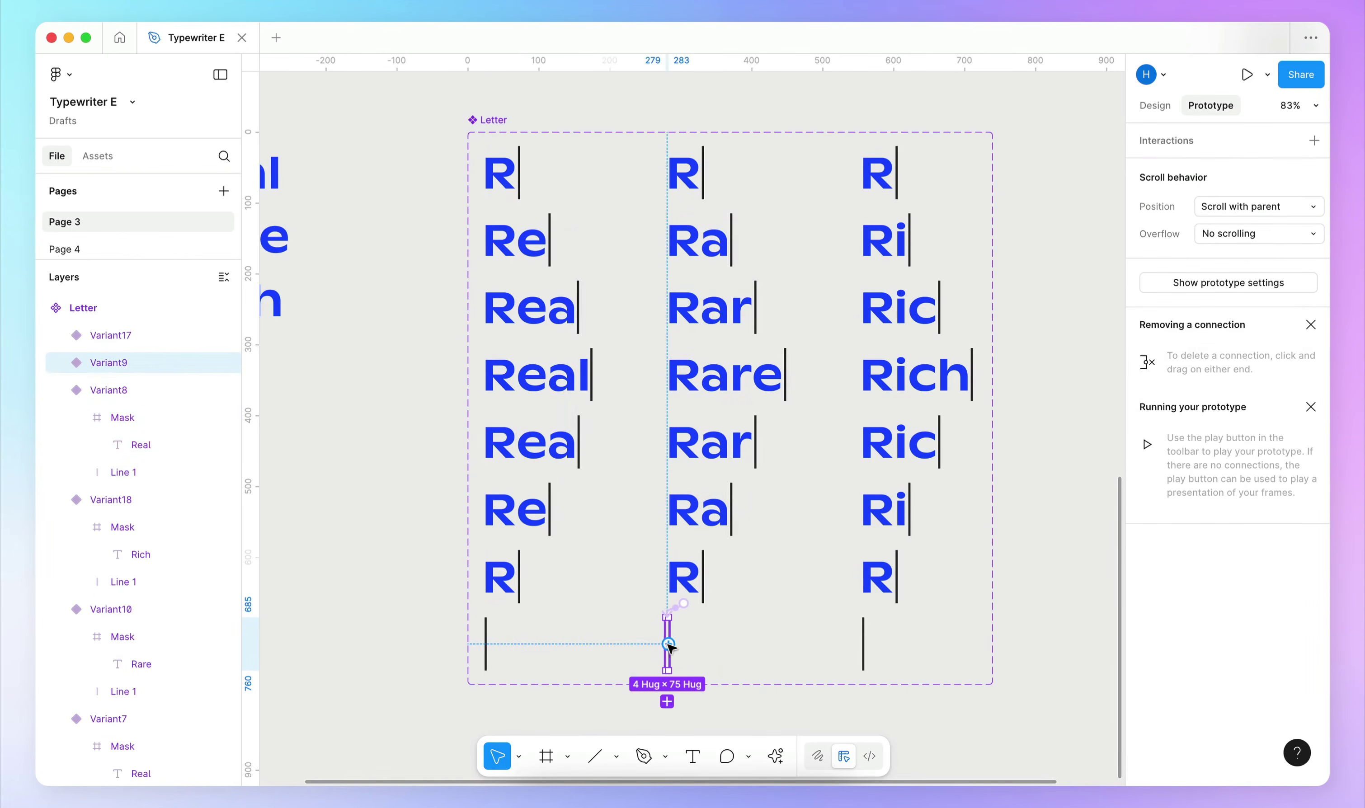
left_click_drag(855, 209, 873, 175)
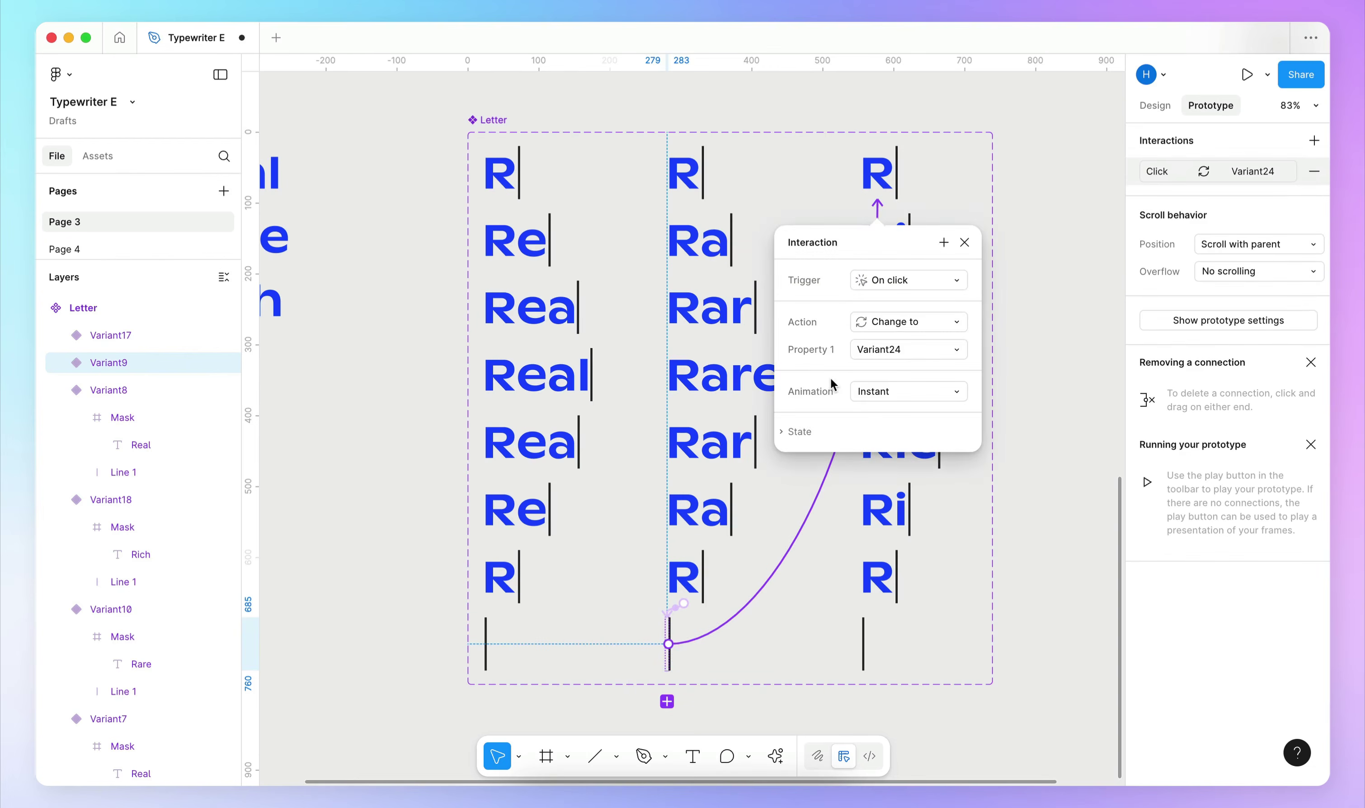
left_click(892, 289)
left_click(892, 496)
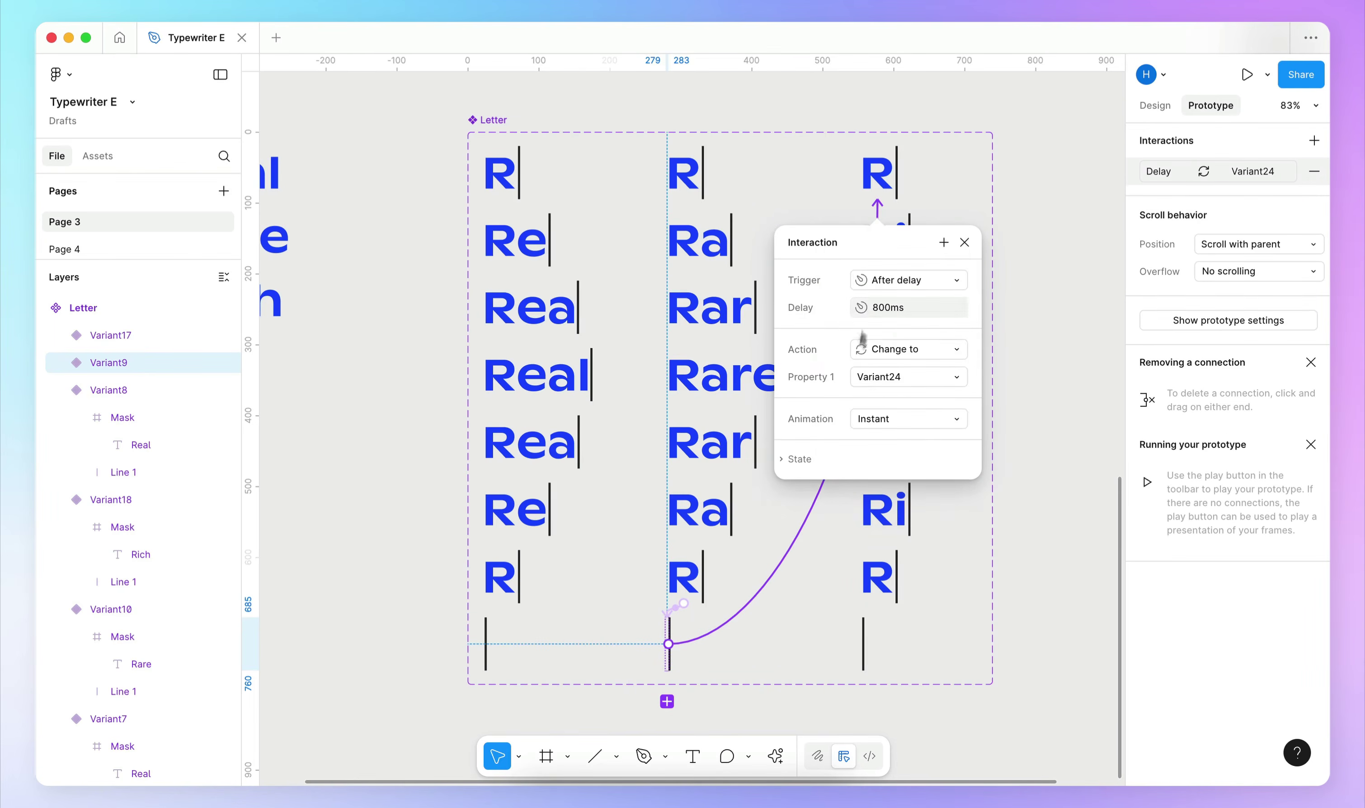
left_click(948, 637)
- Link the last variant of the "Rich" column back to the Default variant with an After delay trigger to close the loop
left_click(858, 645)
left_click_drag(858, 646, 519, 188)
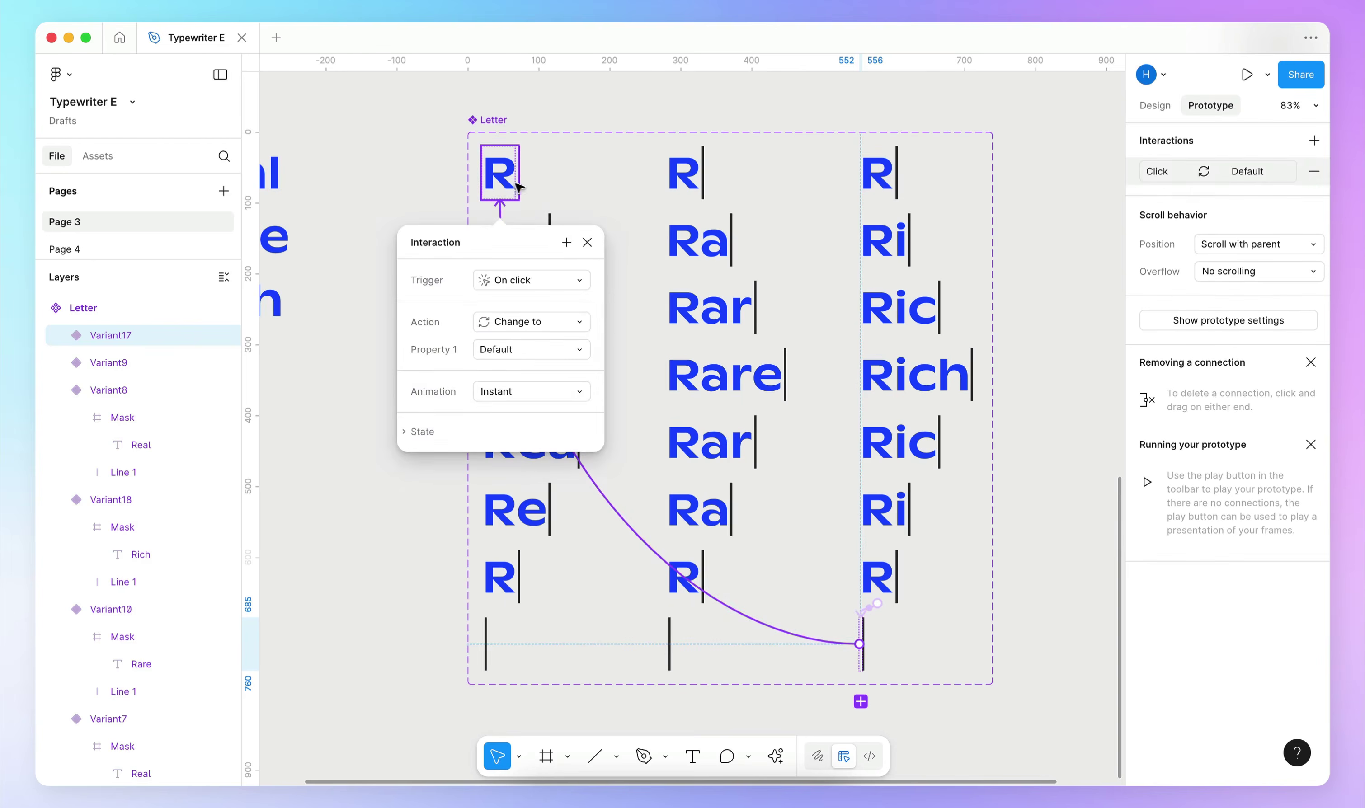
left_click(522, 288)
left_click(522, 491)
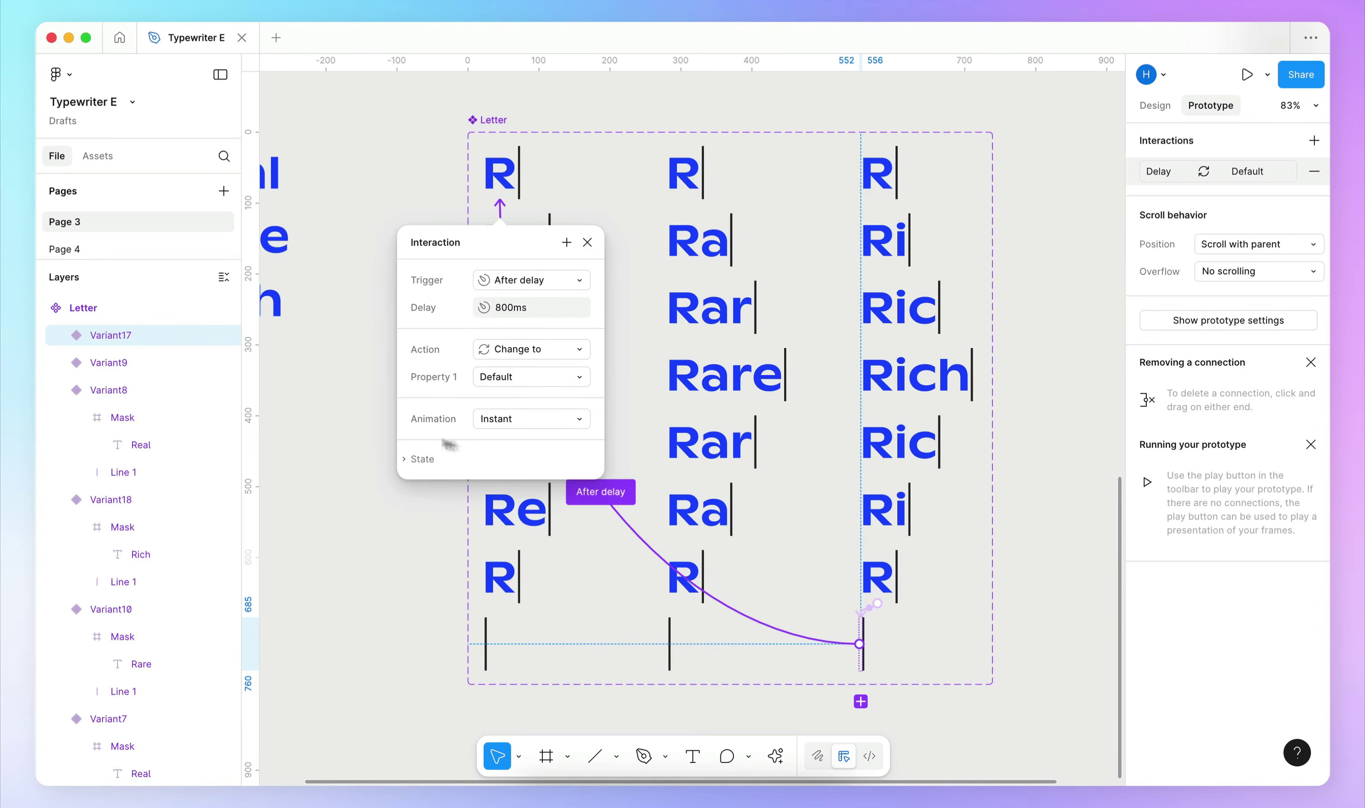
left_click(332, 509)
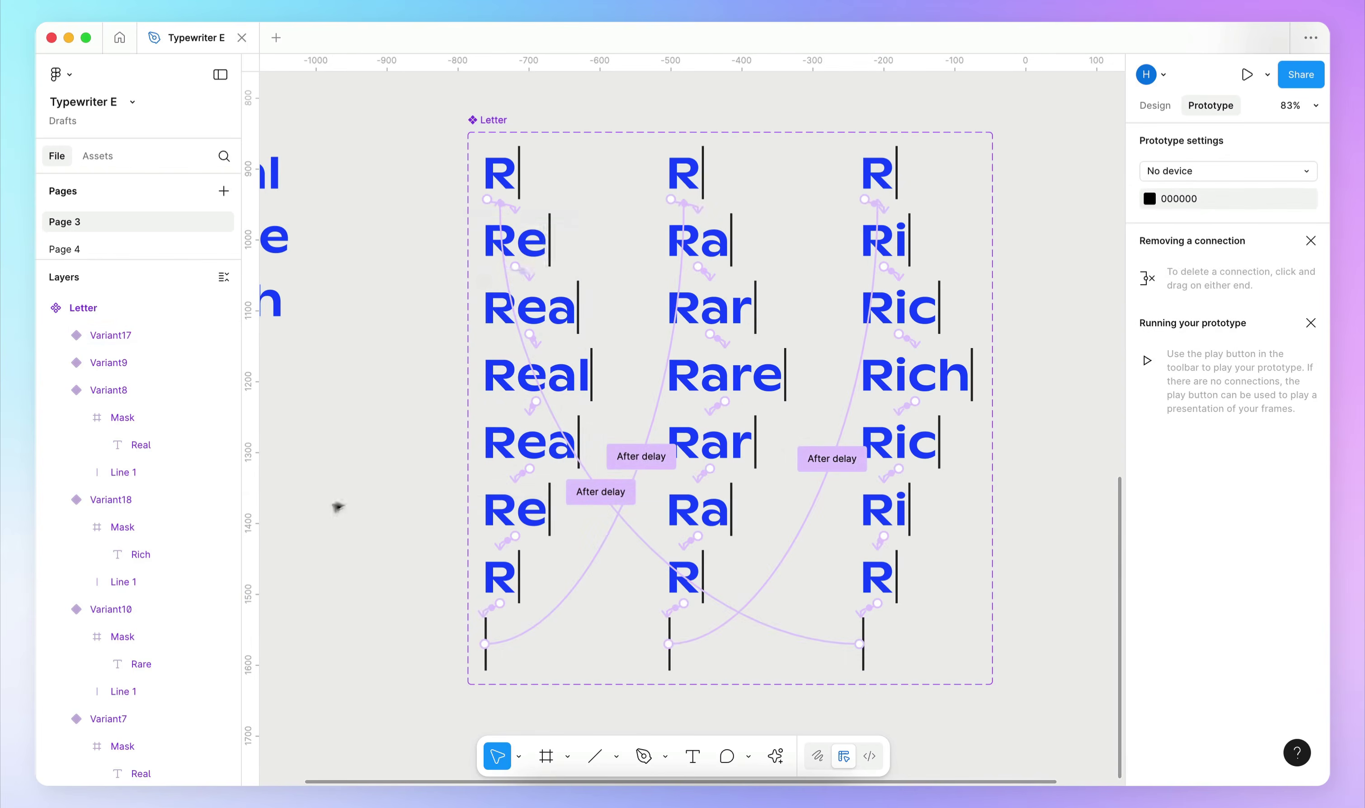
- Copy the Default variant and place it in the HOMEPAGE headline instead of the word "Real", aligned with the headline's starting edge
left_click(500, 177)
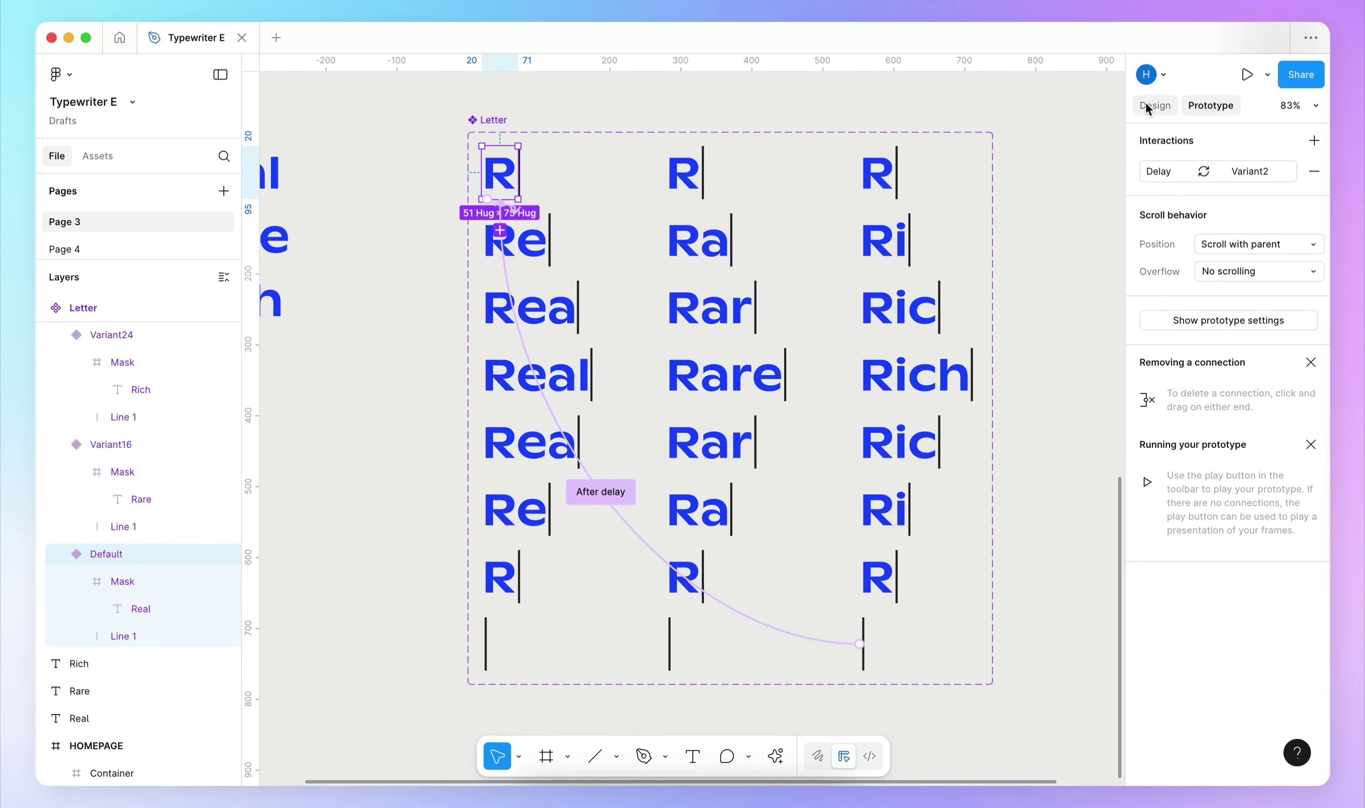
left_click(1152, 105)
right_click(509, 172)
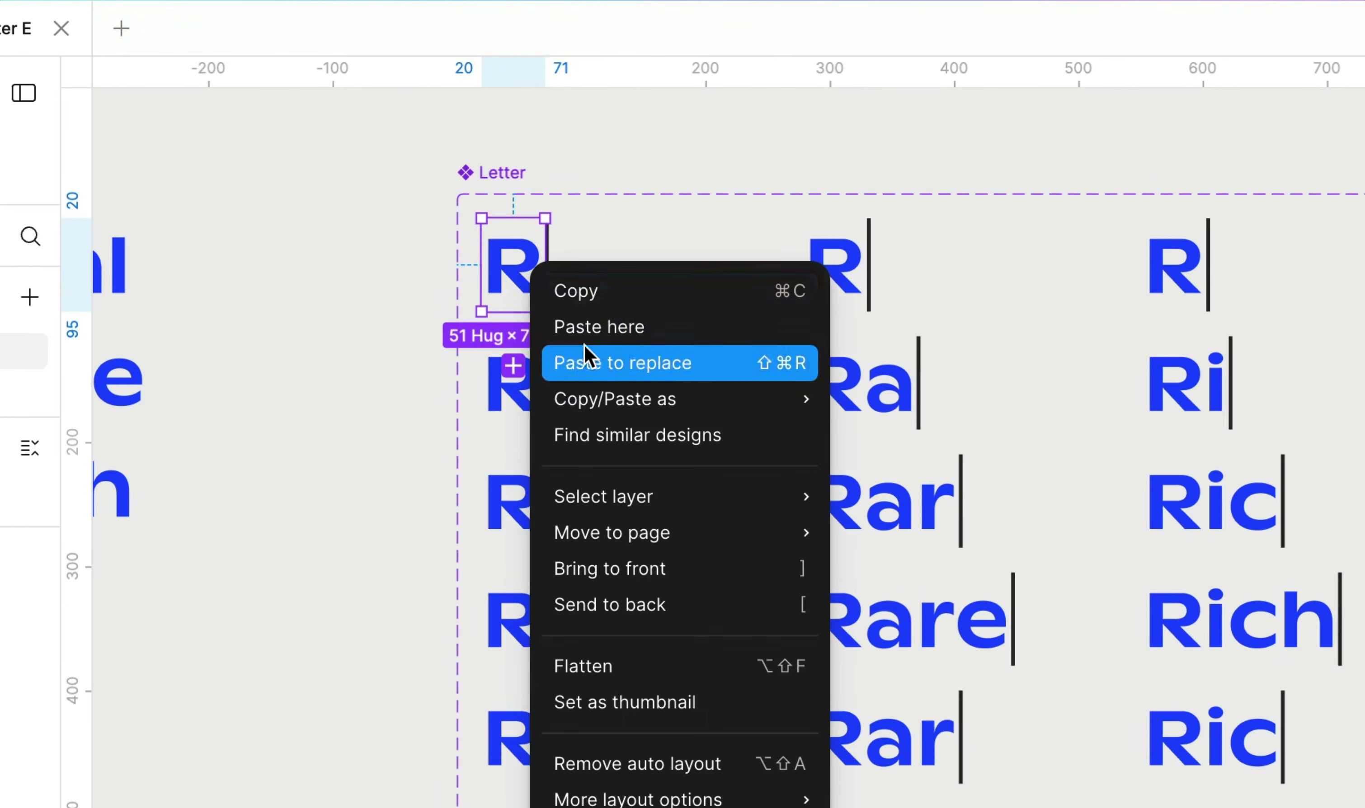
left_click(623, 292)
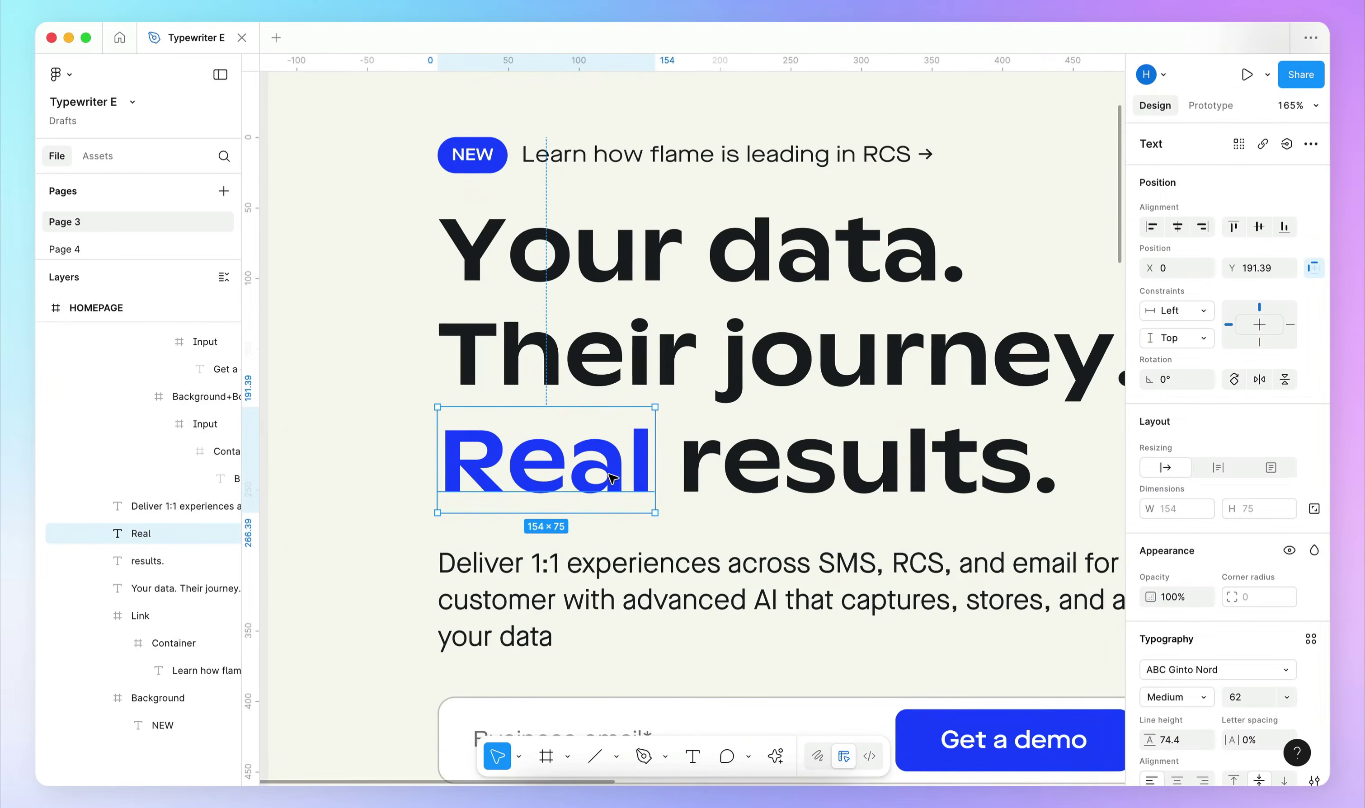
key("Delete")
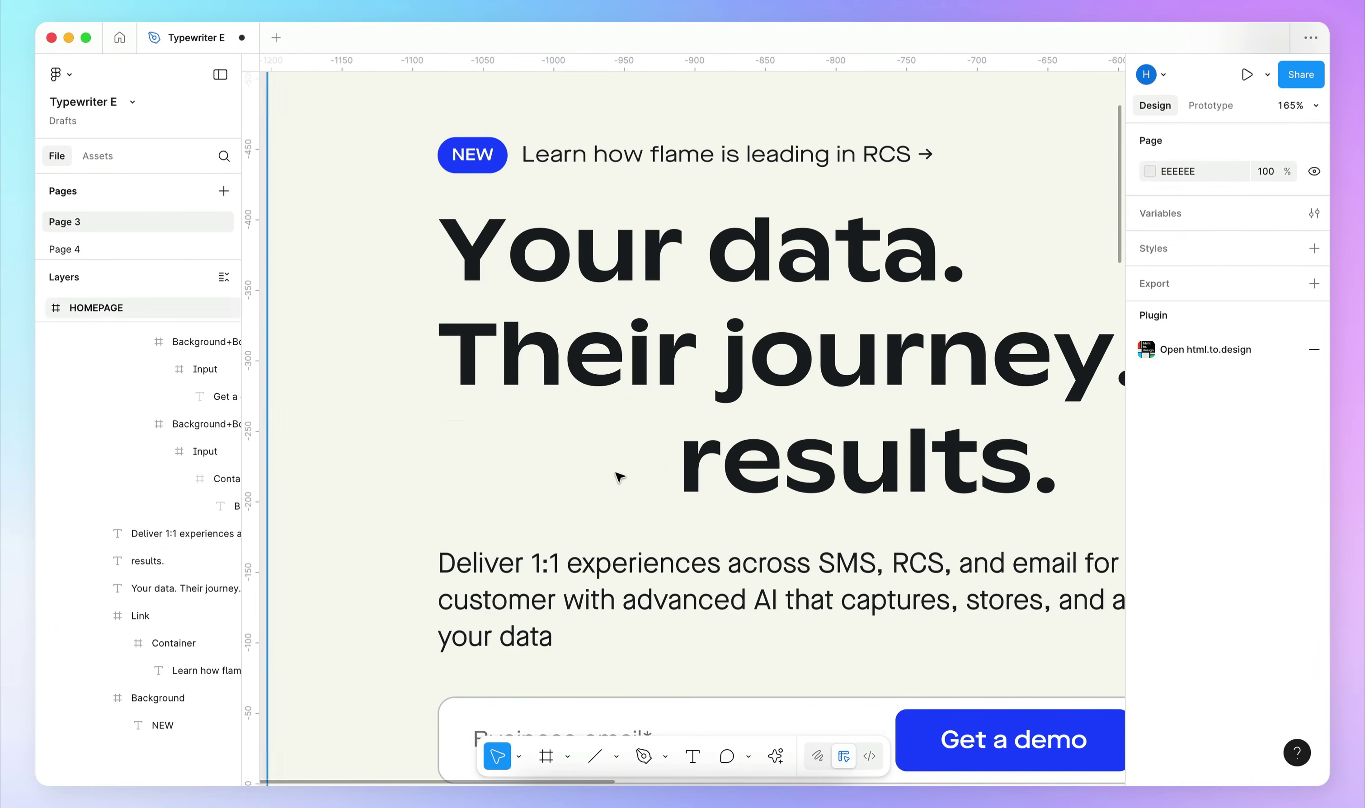
key("ctrl+v")
left_click_drag(670, 426, 473, 476)
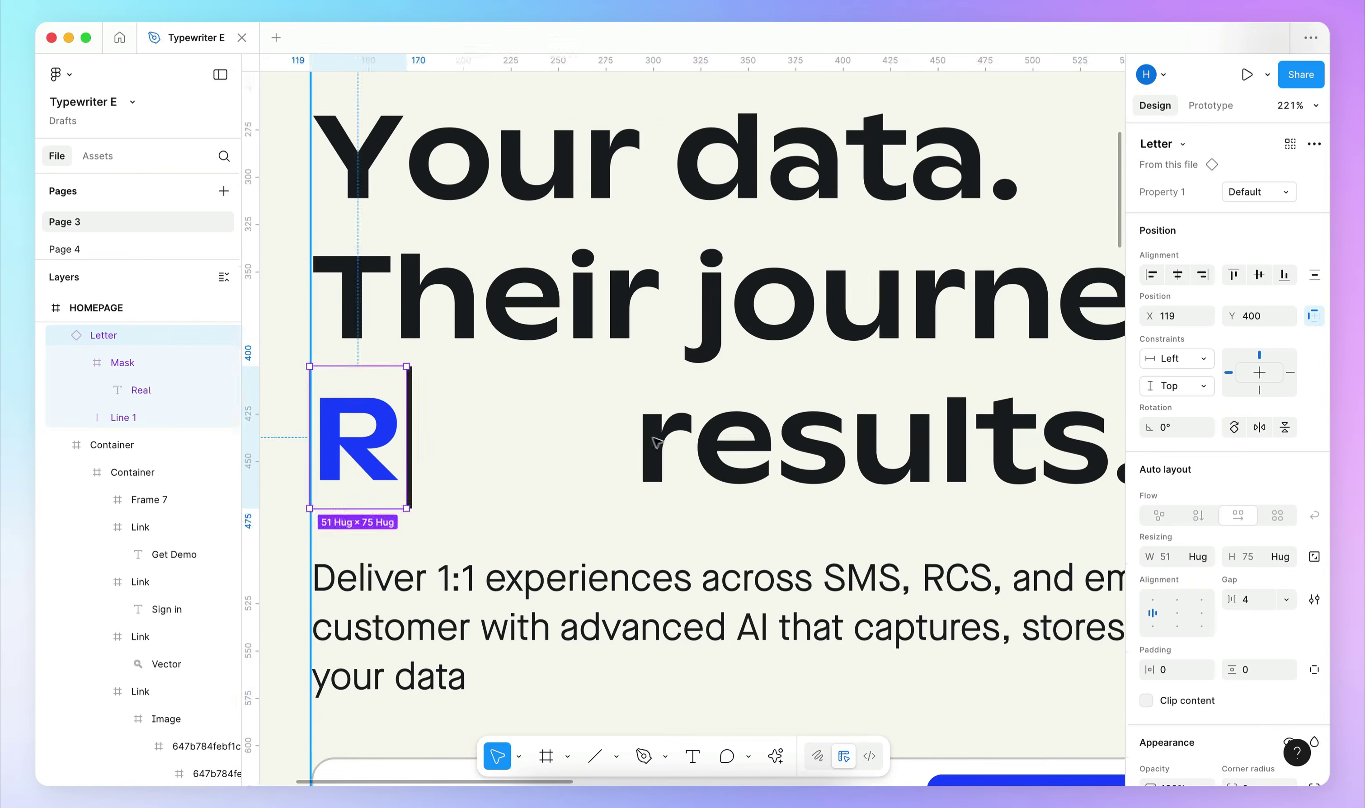
- Wrap the Letter instance and the "results." text in a horizontal auto layout with a gap of 18
left_click(656, 441)
double_click(656, 441)
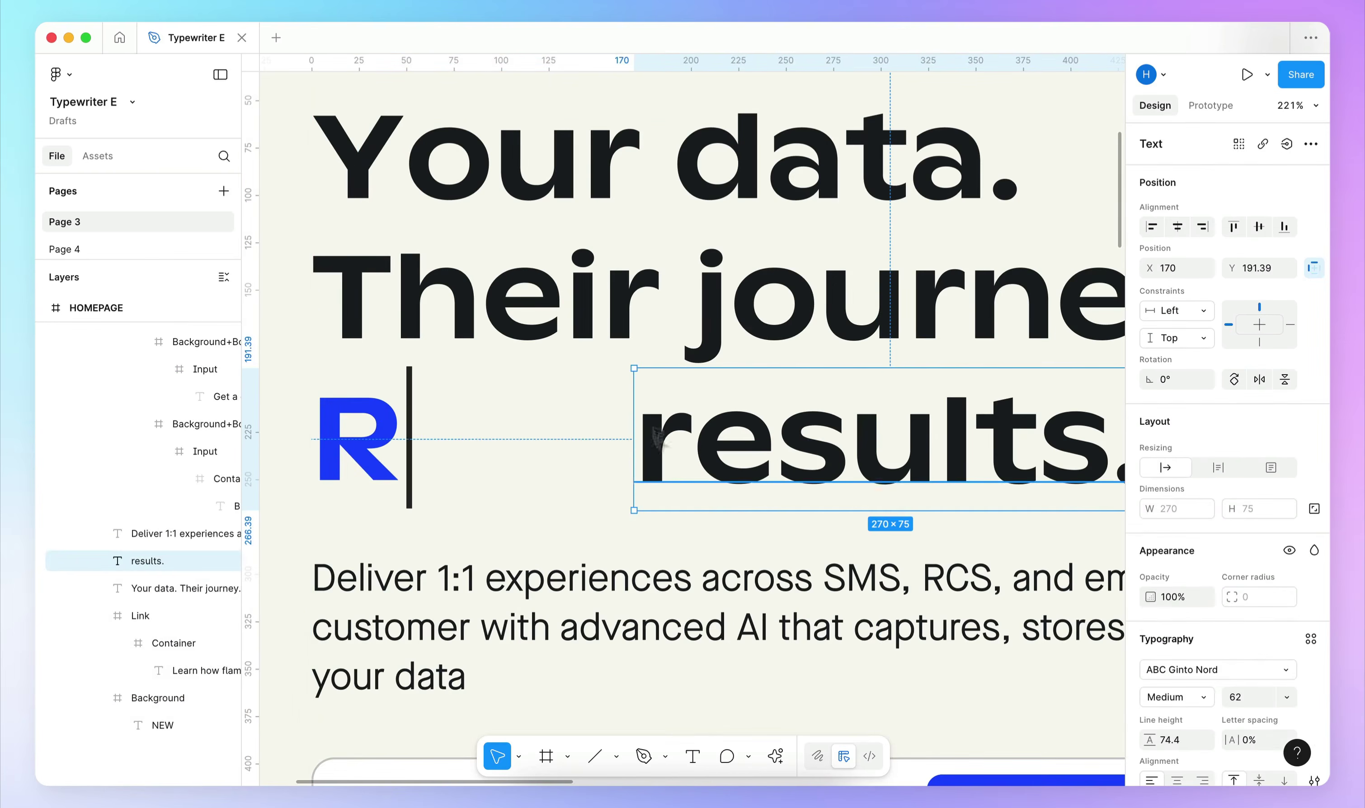
left_click(358, 437, "shift")
right_click(652, 441)
left_click(709, 497)
left_click(1253, 551)
type("18")
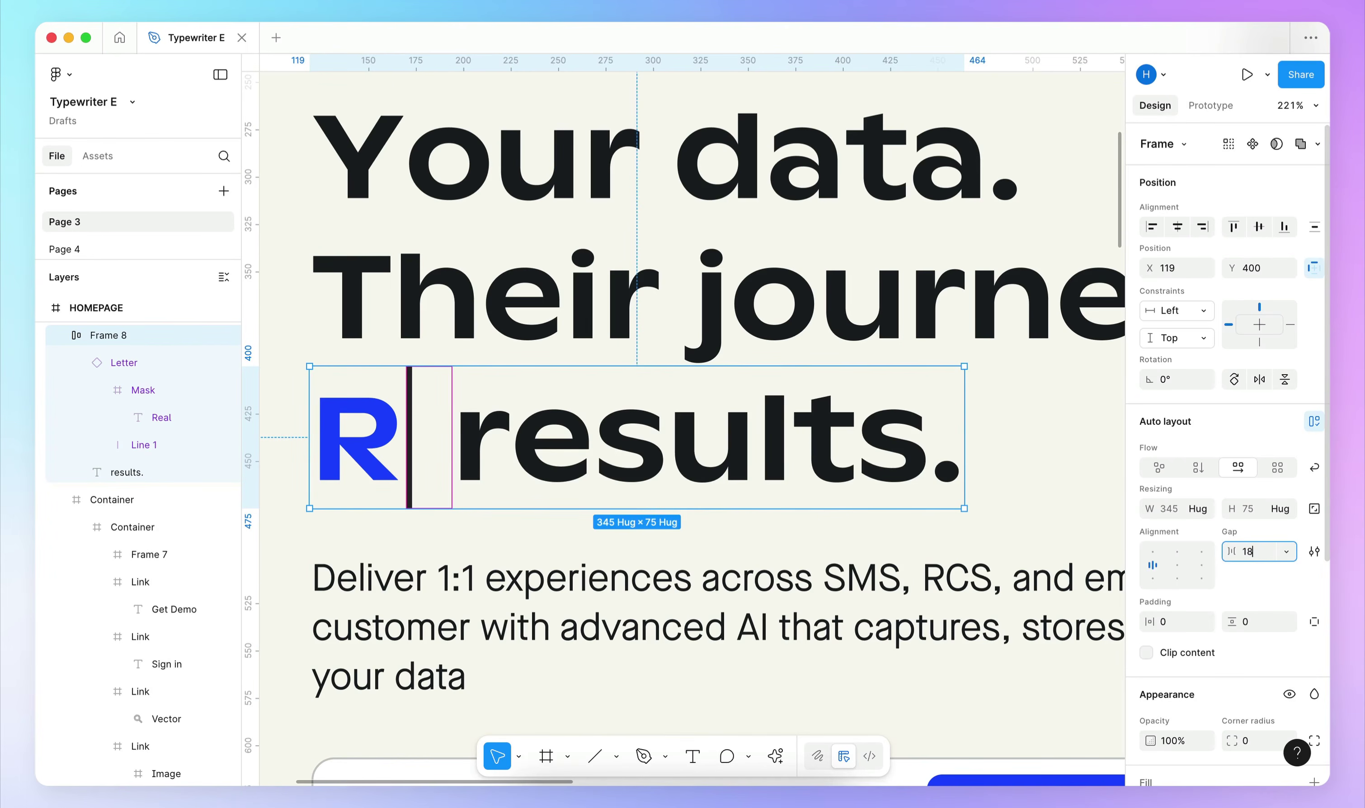
key("Return")
key("Escape")
- Play the HOMEPAGE prototype to check the typewriter animation in the headline, and return to the design file
key("shift+2")
left_click(1247, 75)
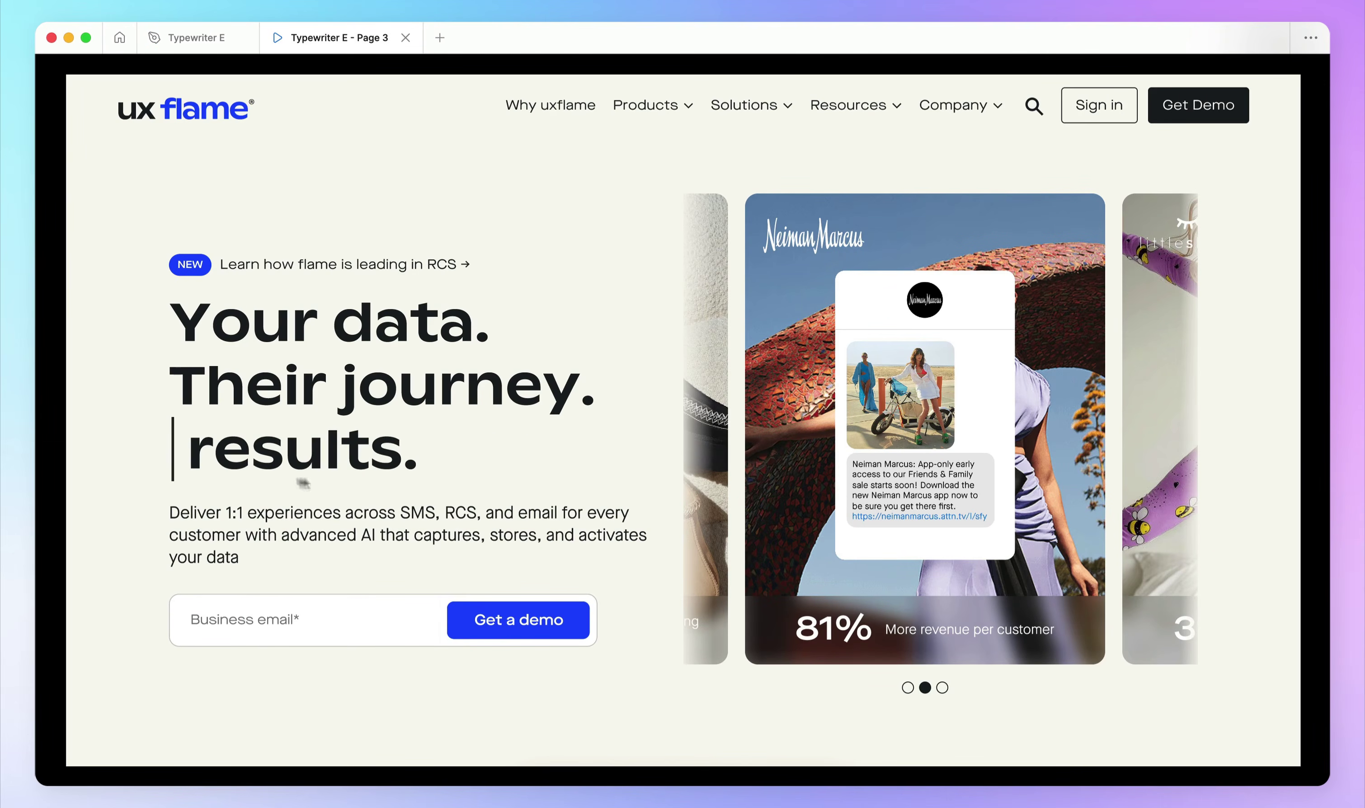
left_click(219, 37)
- Set the delay of the connections leaving the full words "Real", "Rare" and "Rich" to 600 ms and check the running prototype
scroll(768, 412, "down", 10)
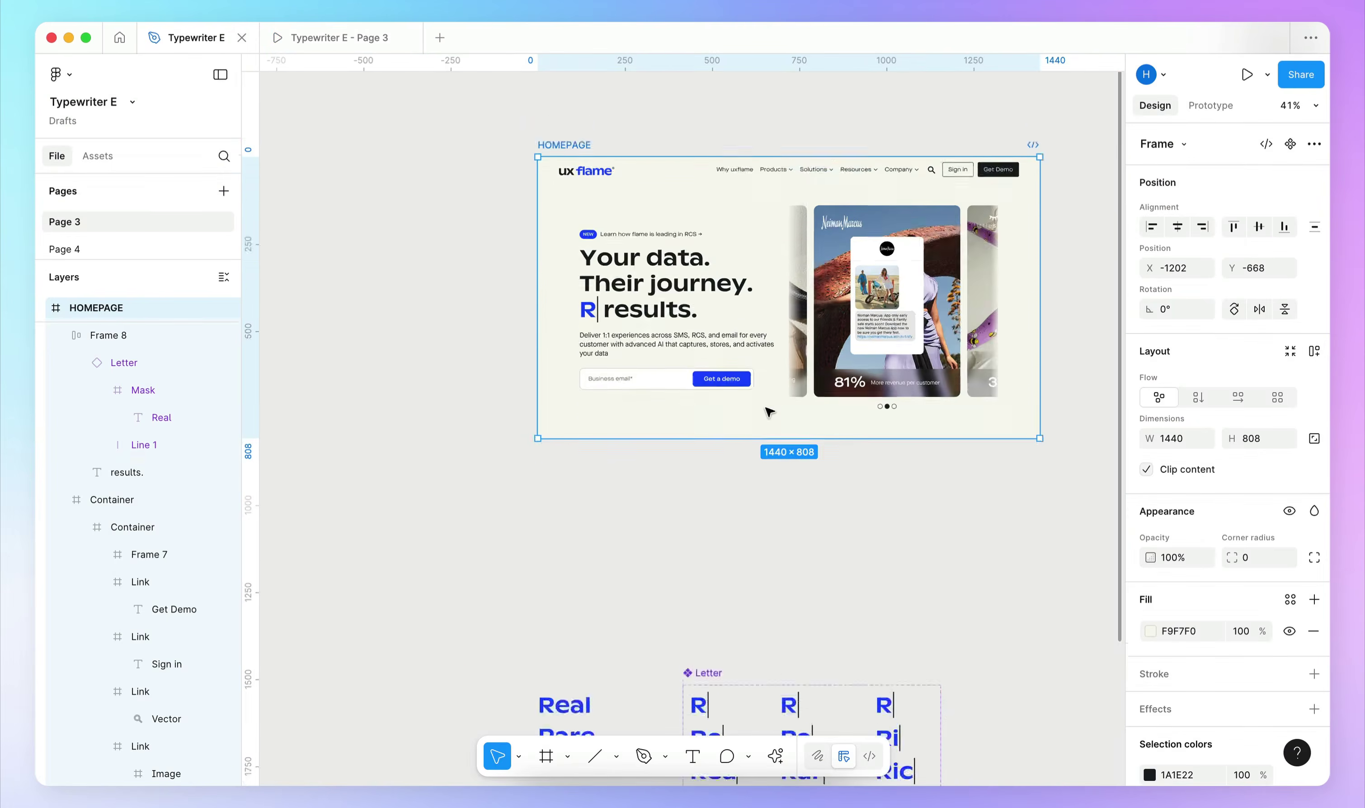
scroll(801, 481, "up", 1)
scroll(801, 480, "up", 5)
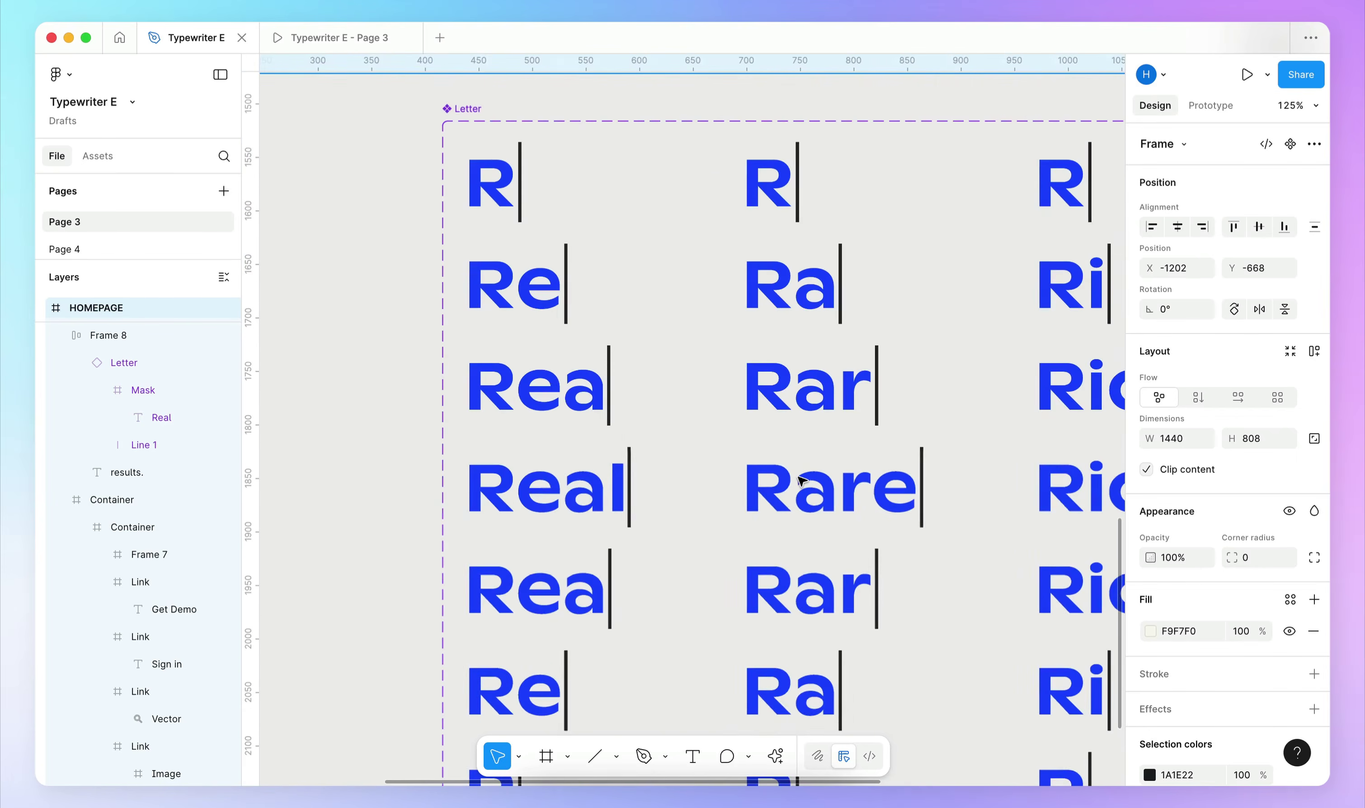
scroll(697, 419, "down", 3)
scroll(697, 420, "right", 3)
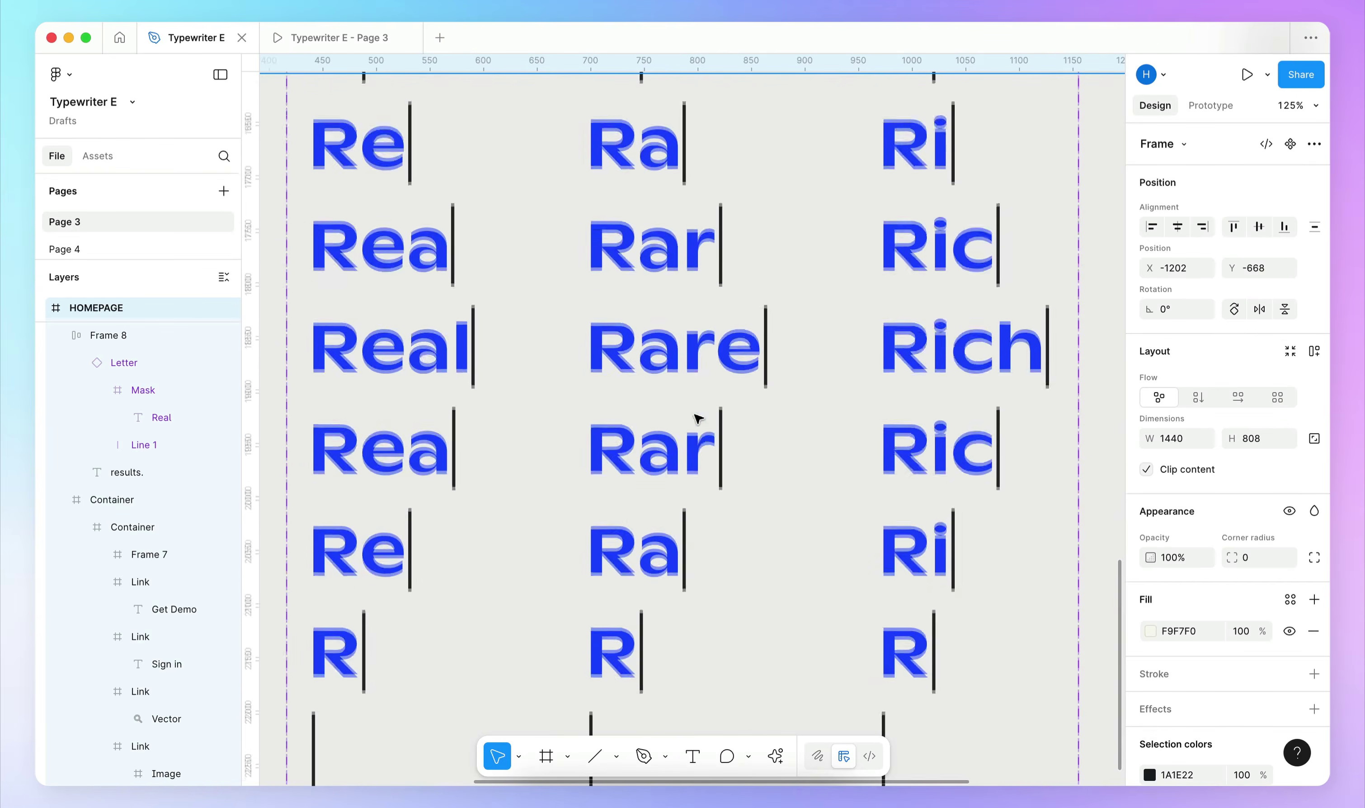
left_click(398, 343)
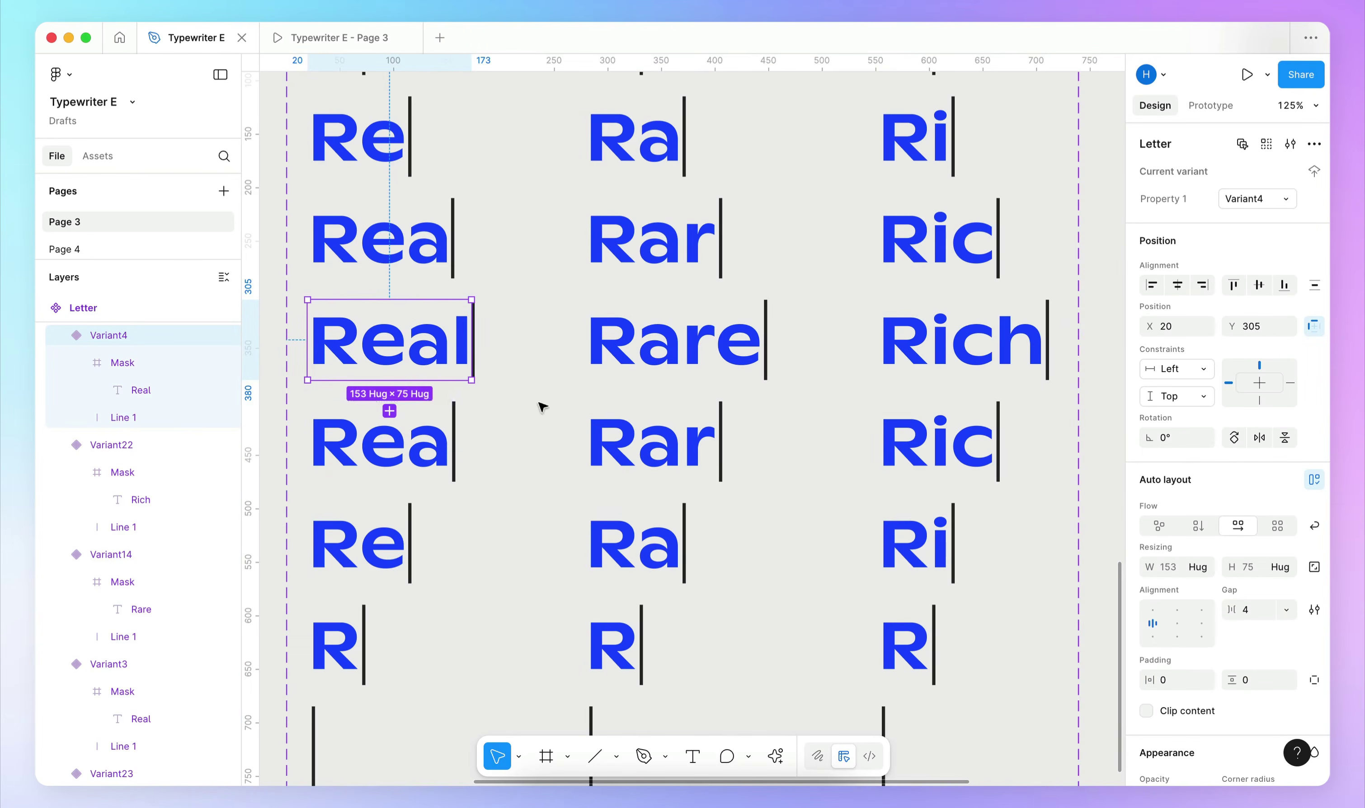
left_click(1088, 161)
left_click(1211, 105)
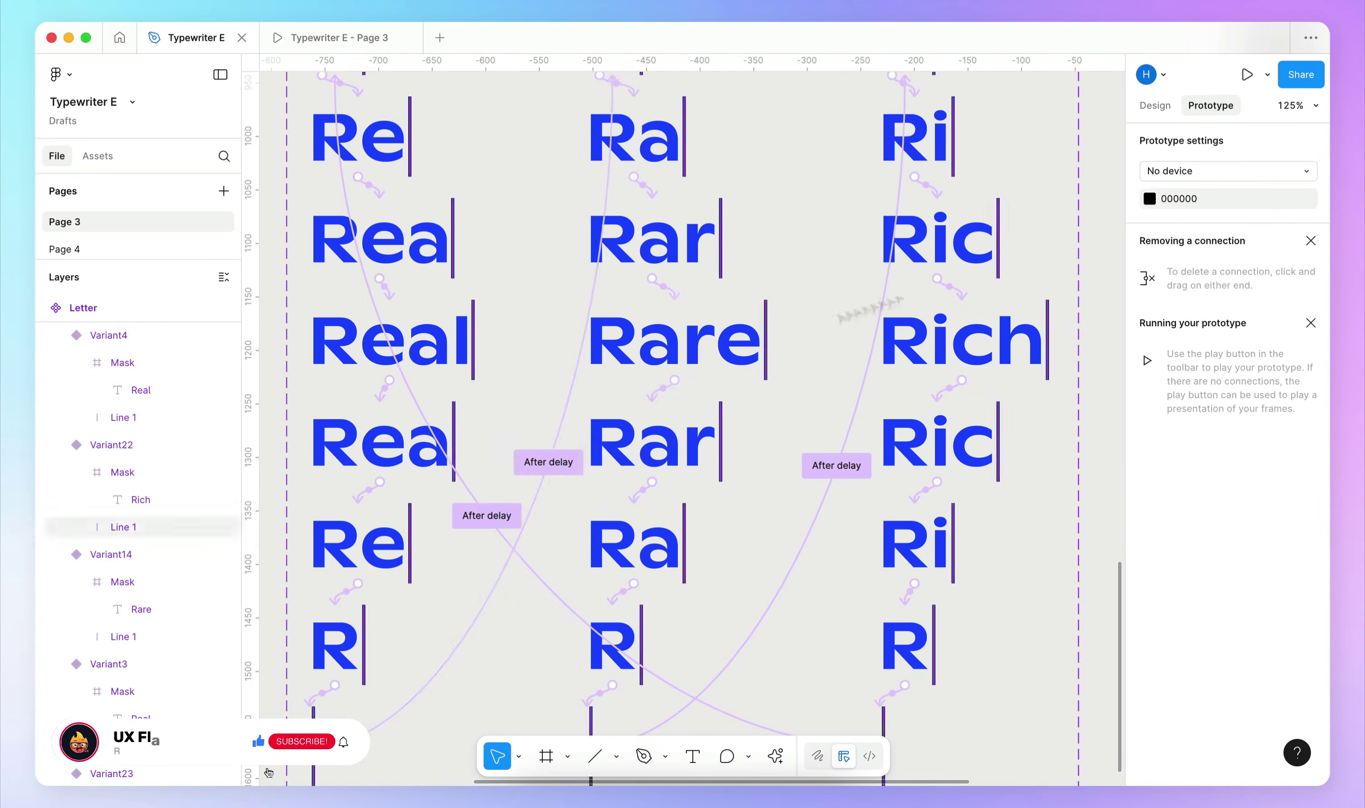
left_click(383, 395)
key("Escape")
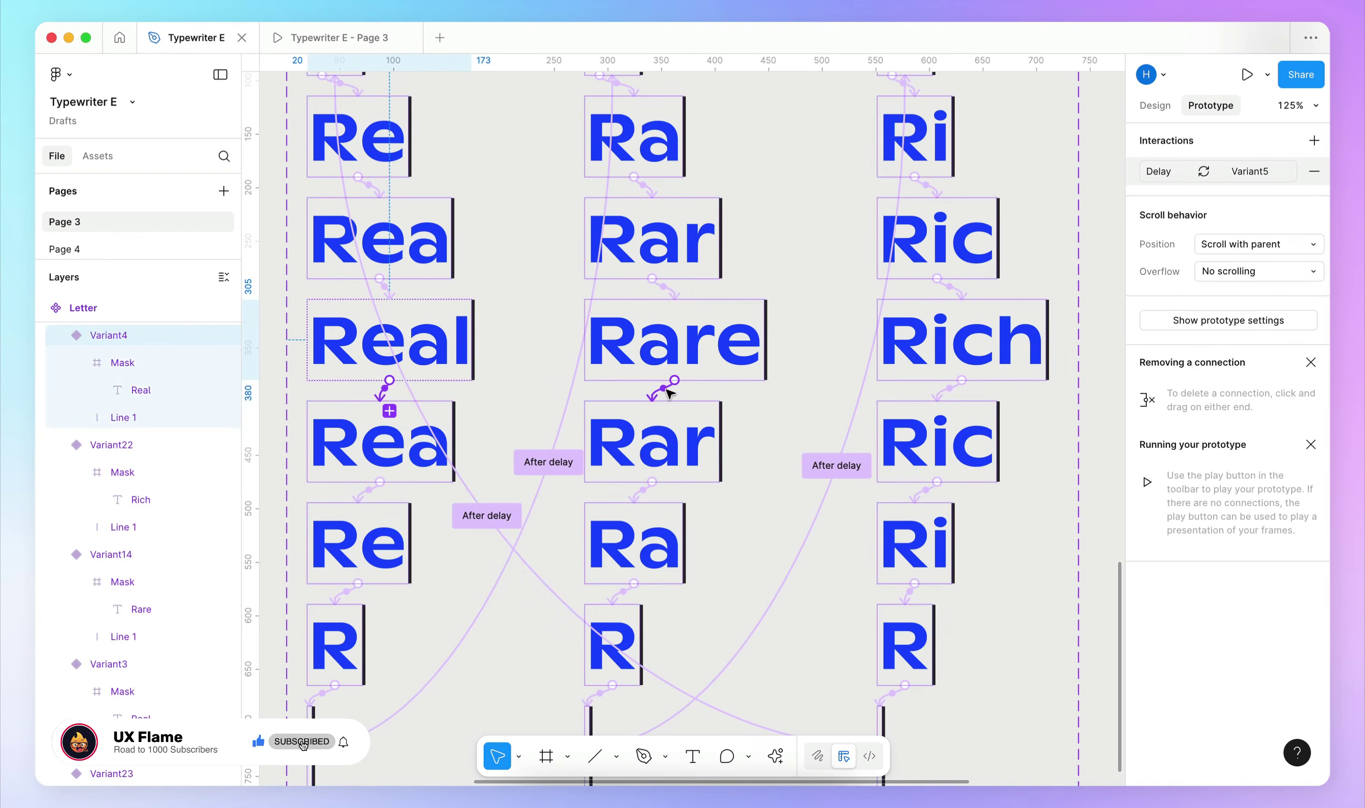
left_click(670, 392, "shift")
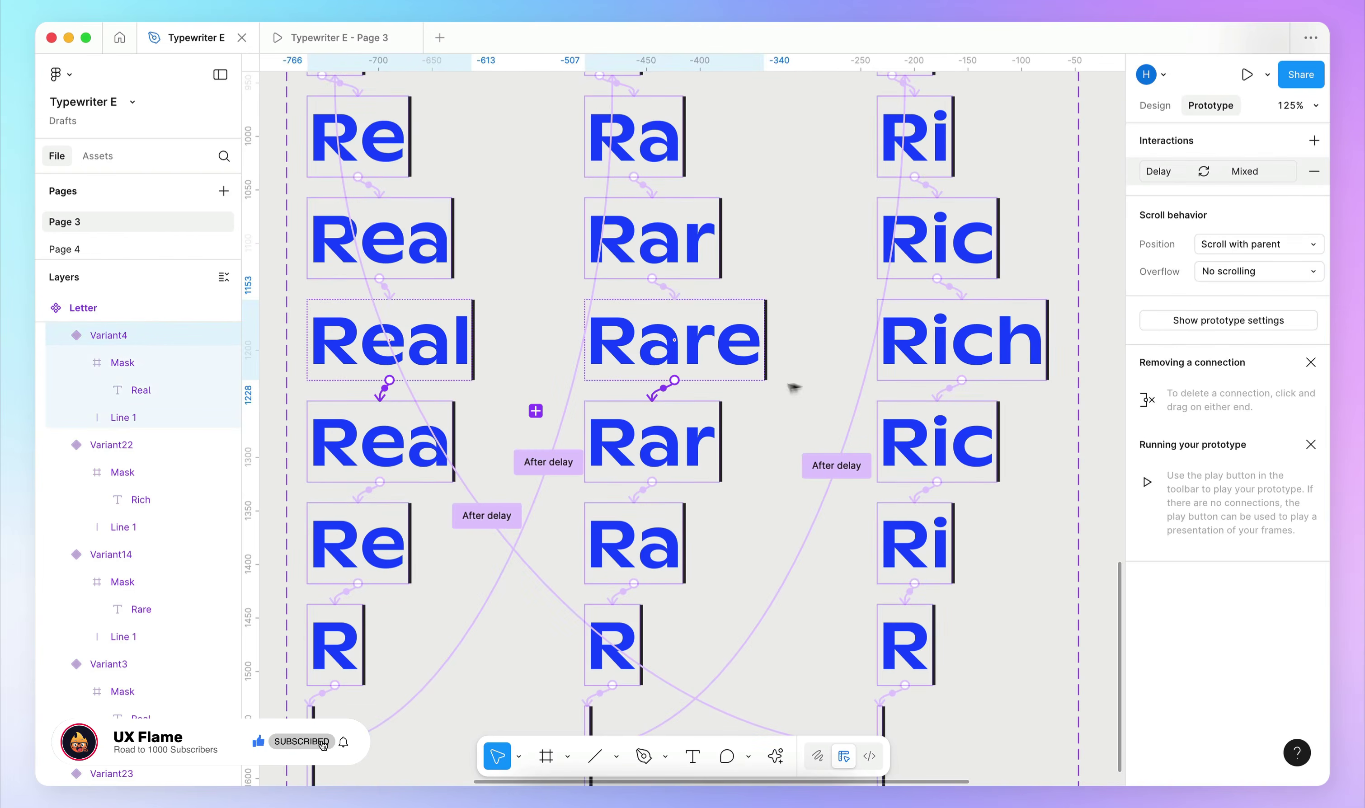
left_click(950, 391)
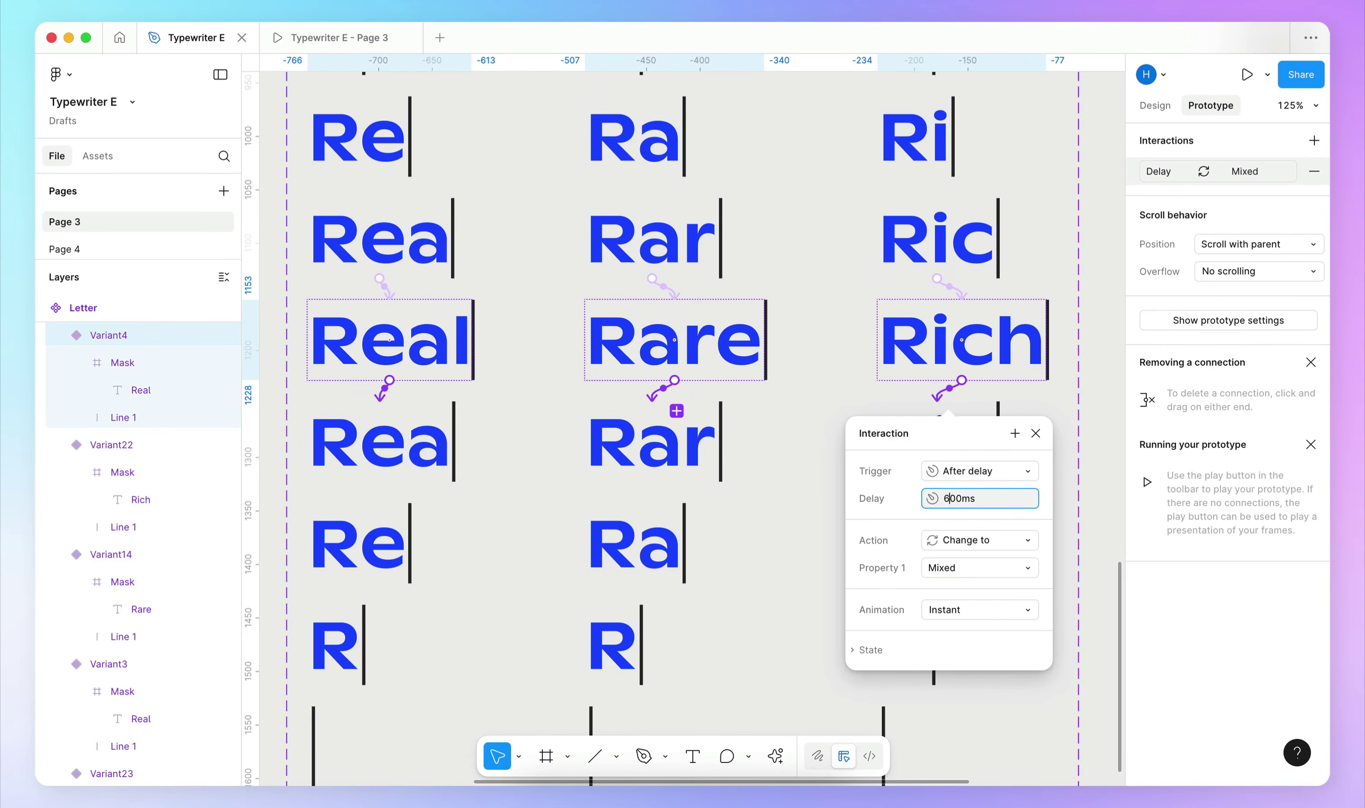
key("Return")
key("Escape")
left_click(328, 37)
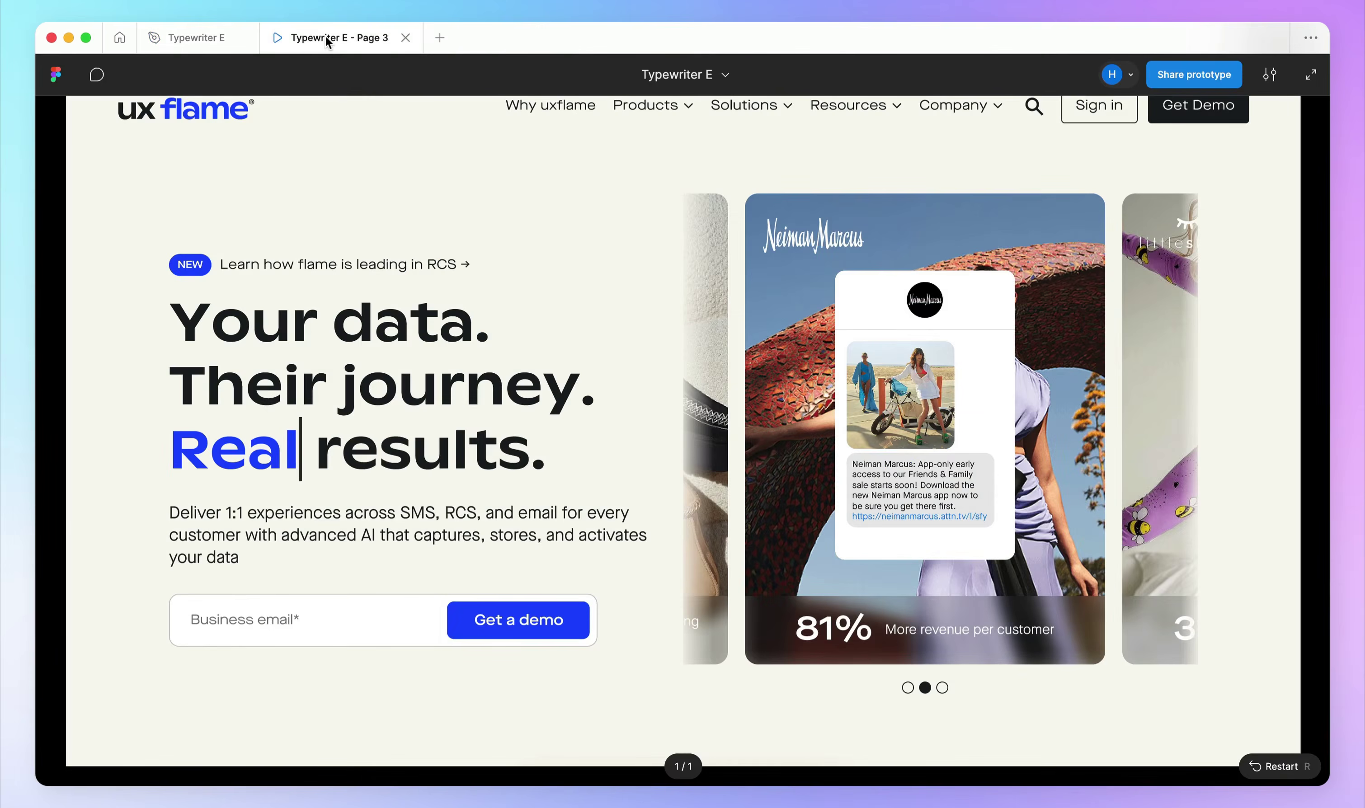